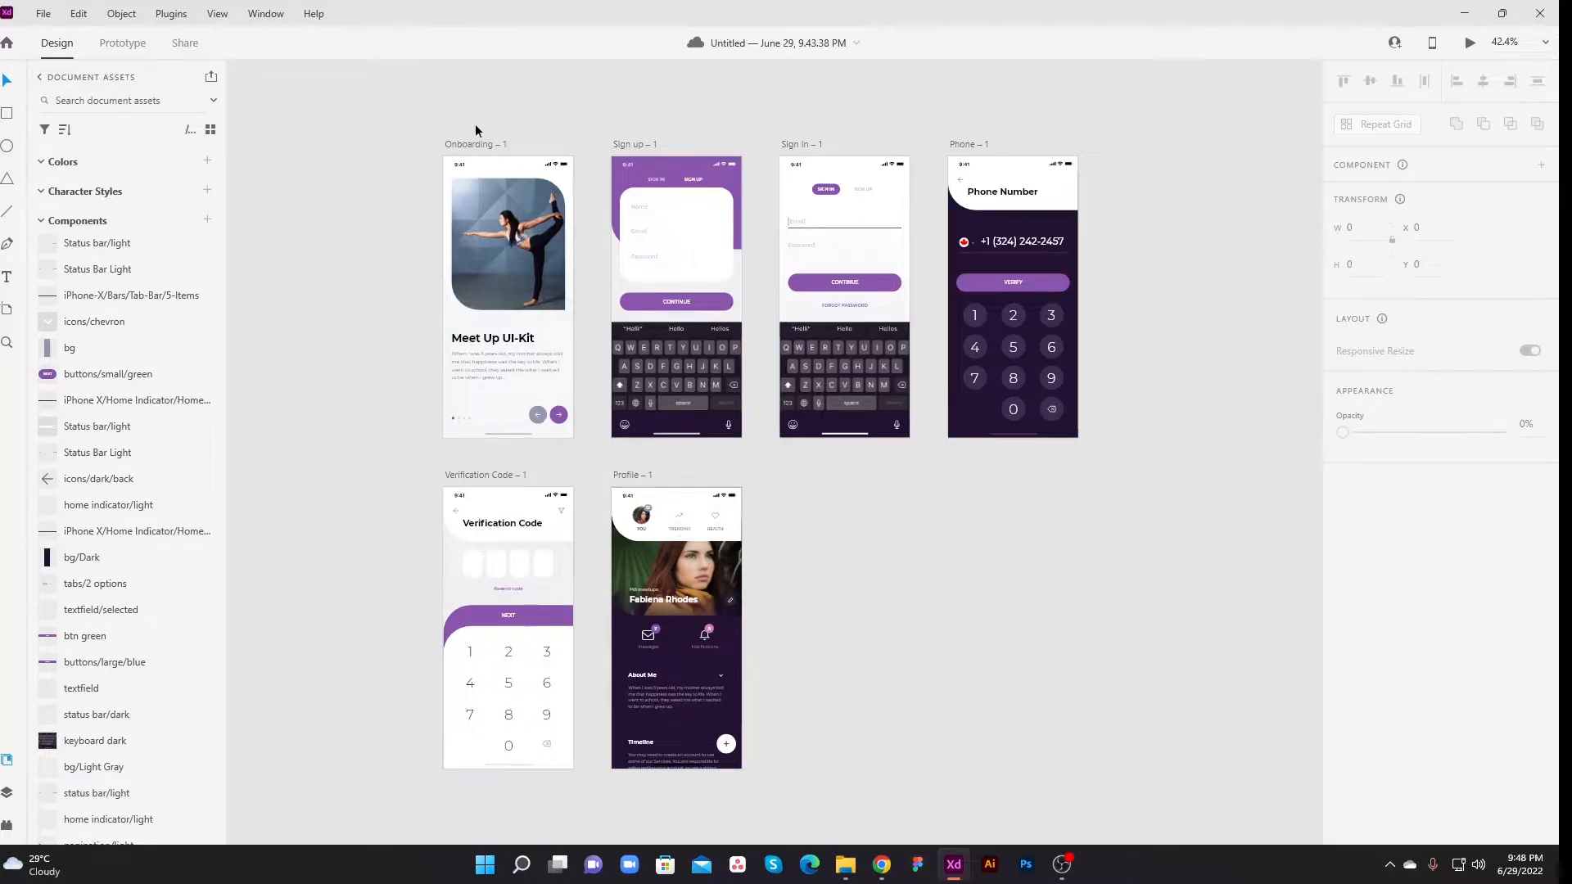
# Examine the app's Onboarding, Sign up, Sign in, Phone, Verification Code and Profile artboards
pyautogui.scroll(5, 493, 195)
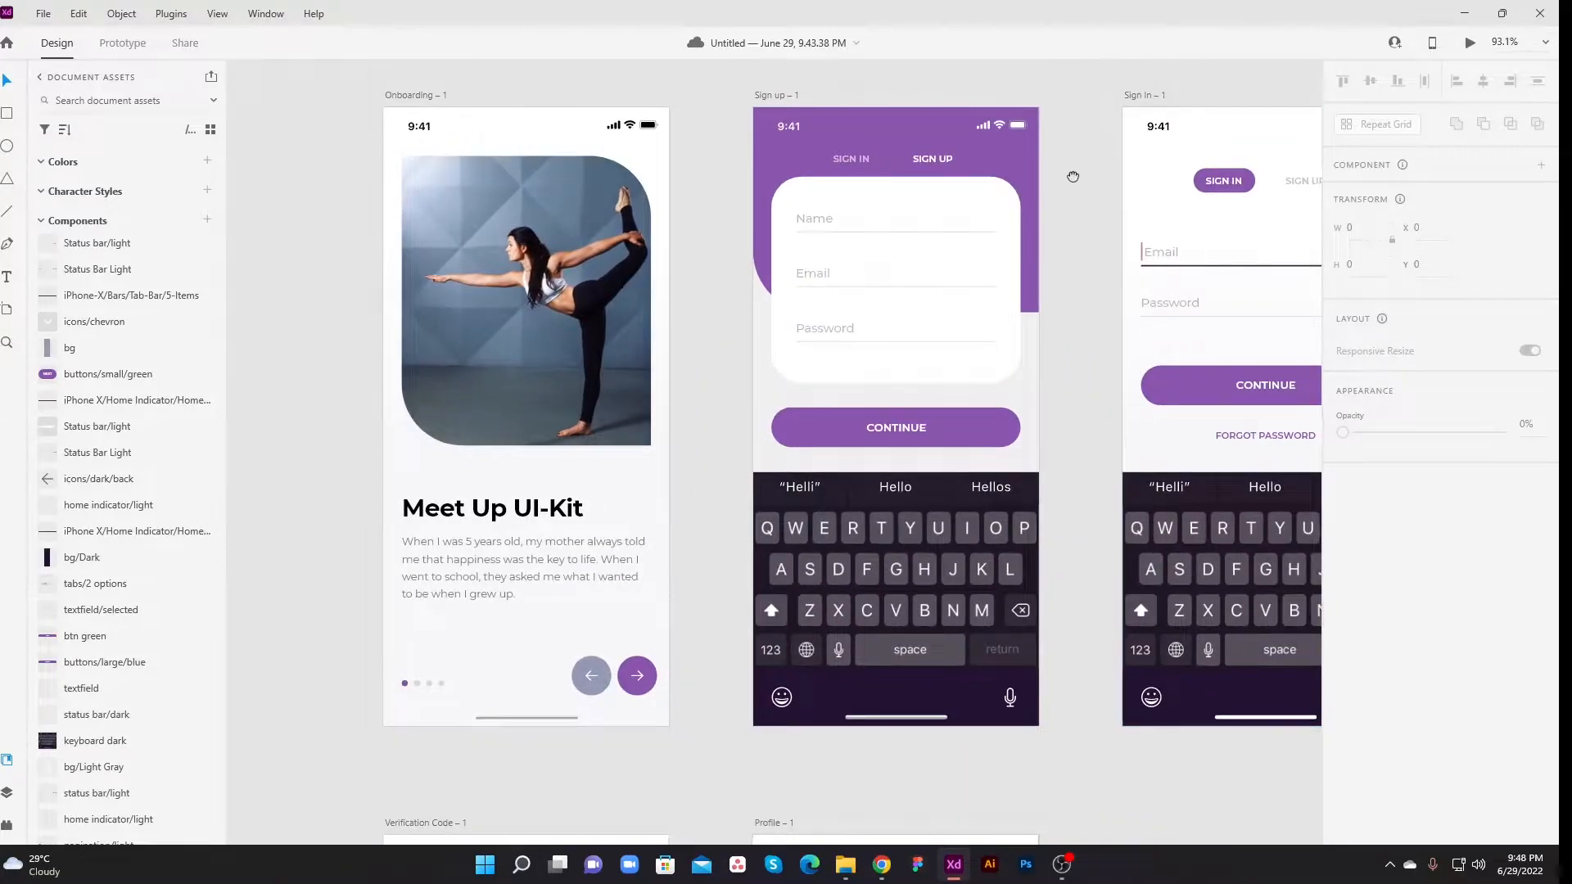
pyautogui.moveTo(1095, 172); pyautogui.dragTo(389, 281)
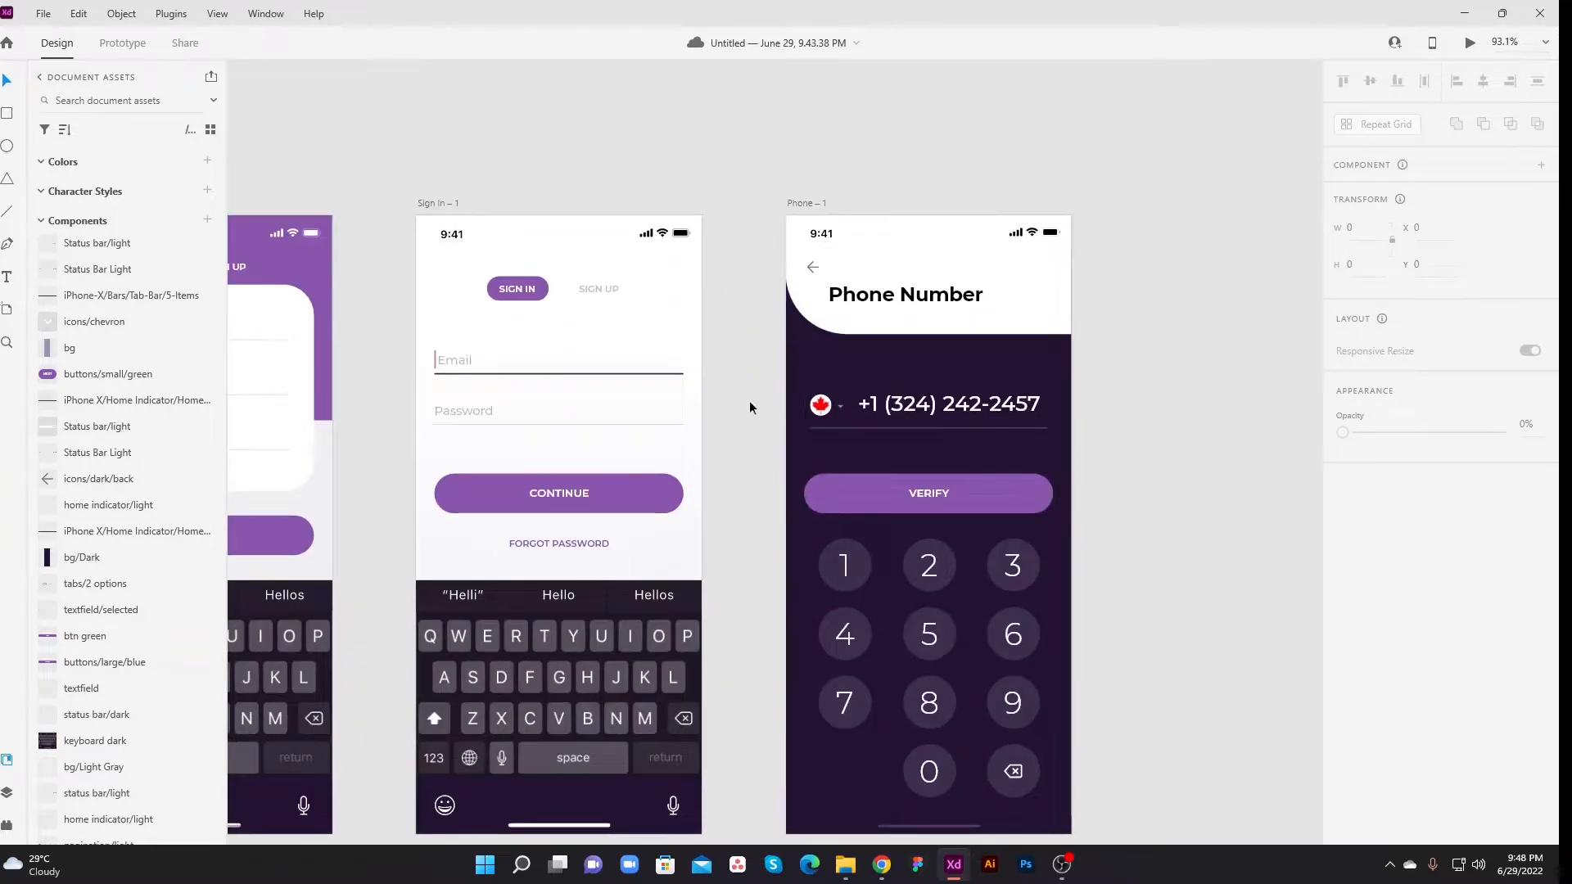
pyautogui.moveTo(695, 526); pyautogui.dragTo(1005, 65)
pyautogui.moveTo(620, 446); pyautogui.dragTo(1022, 354)
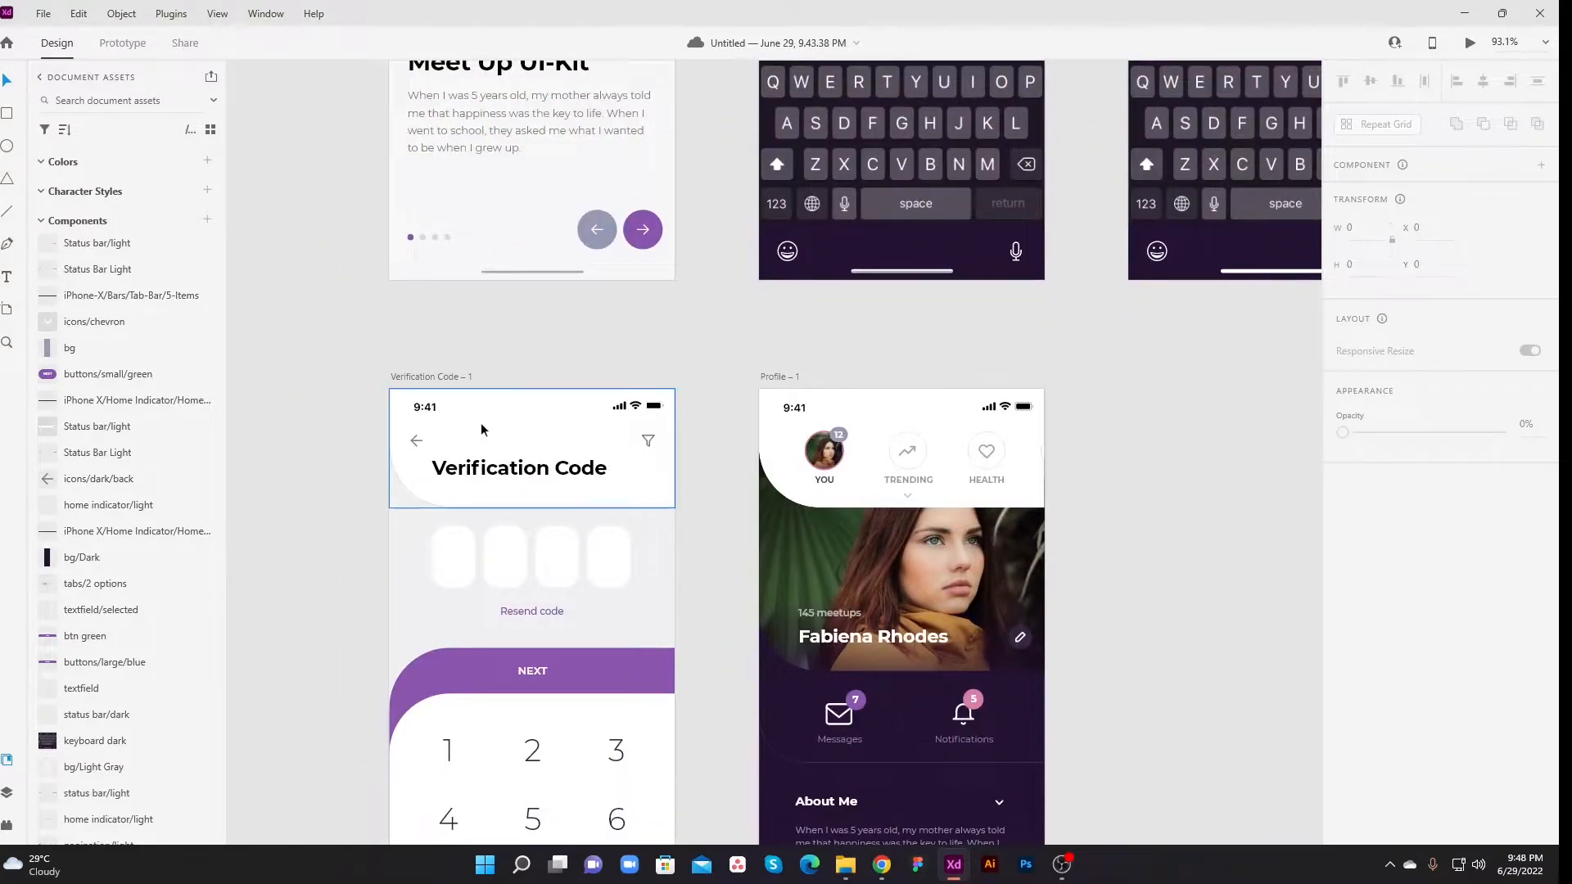
pyautogui.moveTo(526, 362); pyautogui.dragTo(532, 265)
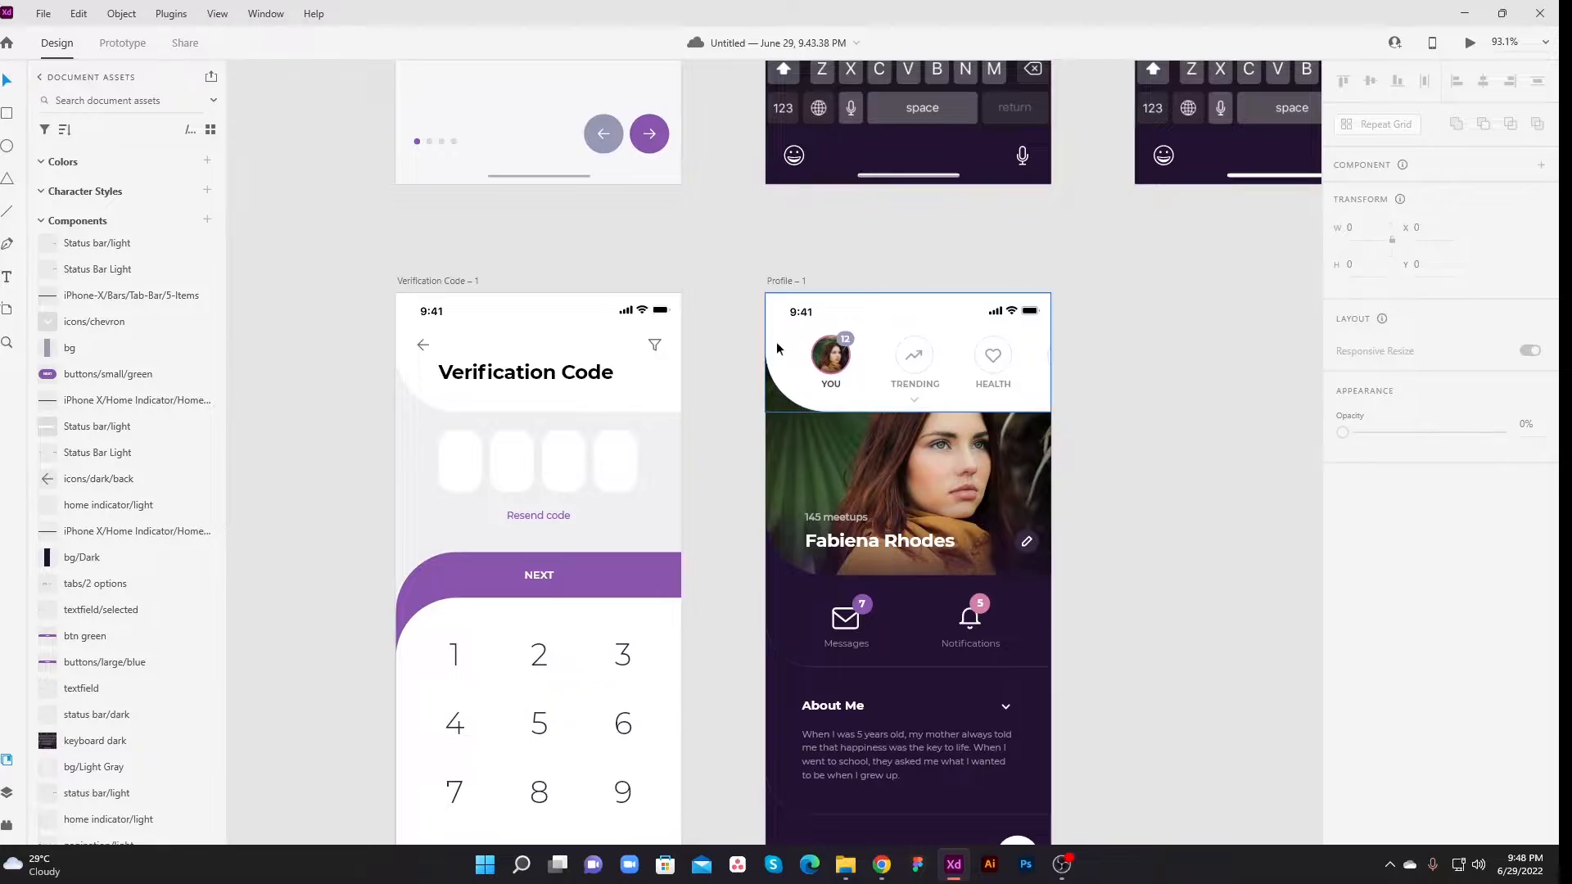
pyautogui.scroll(-5, 862, 306)
pyautogui.moveTo(803, 443); pyautogui.dragTo(798, 450)
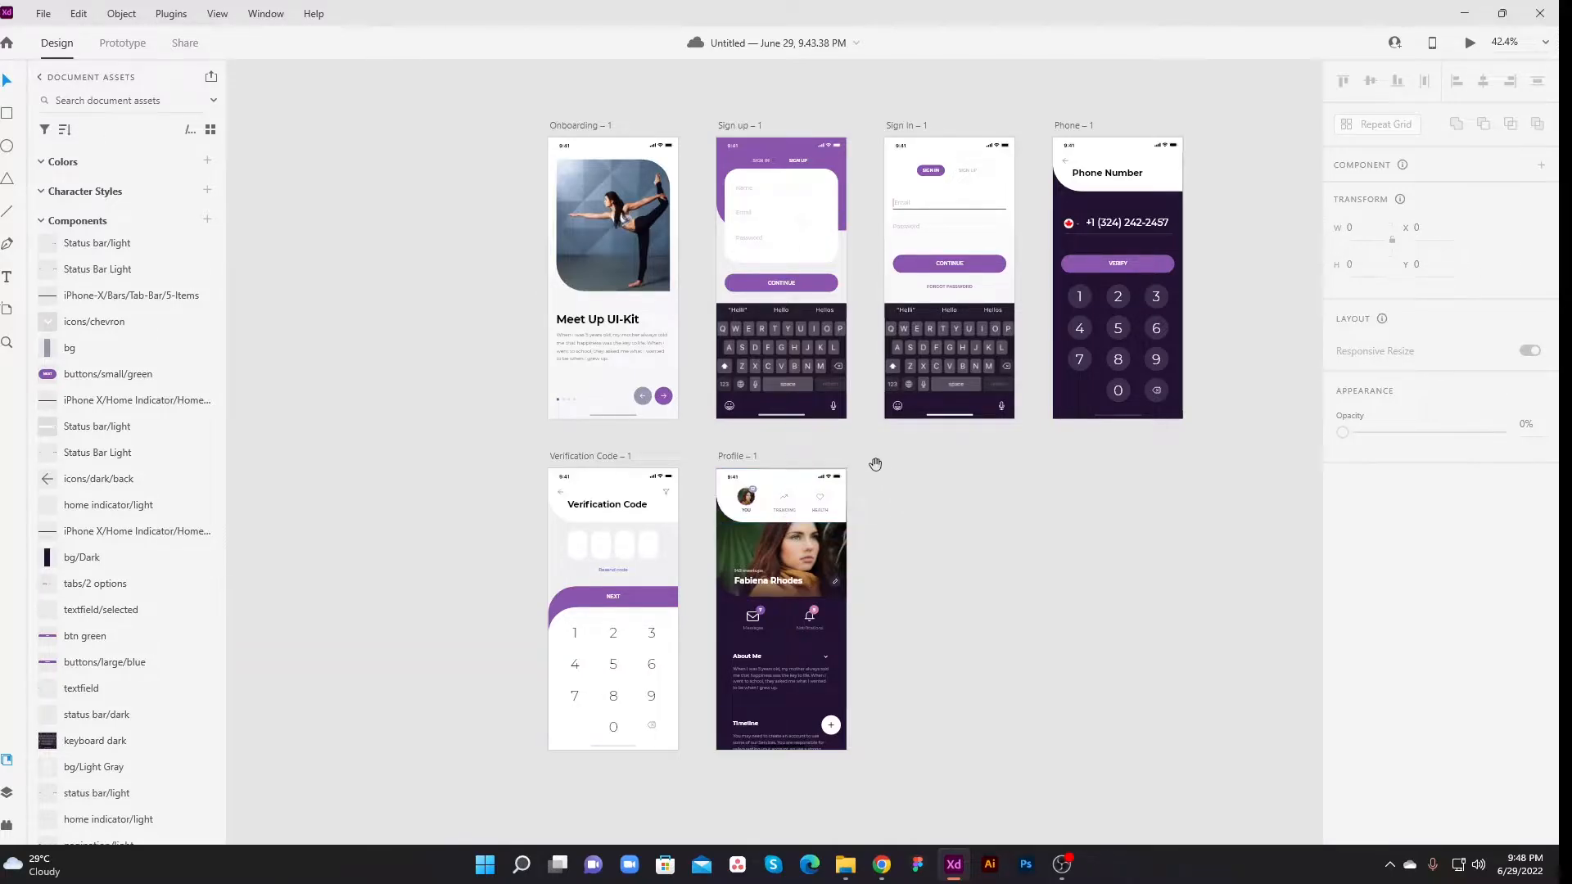
pyautogui.moveTo(874, 463); pyautogui.dragTo(832, 589)
pyautogui.moveTo(823, 398); pyautogui.dragTo(815, 413)
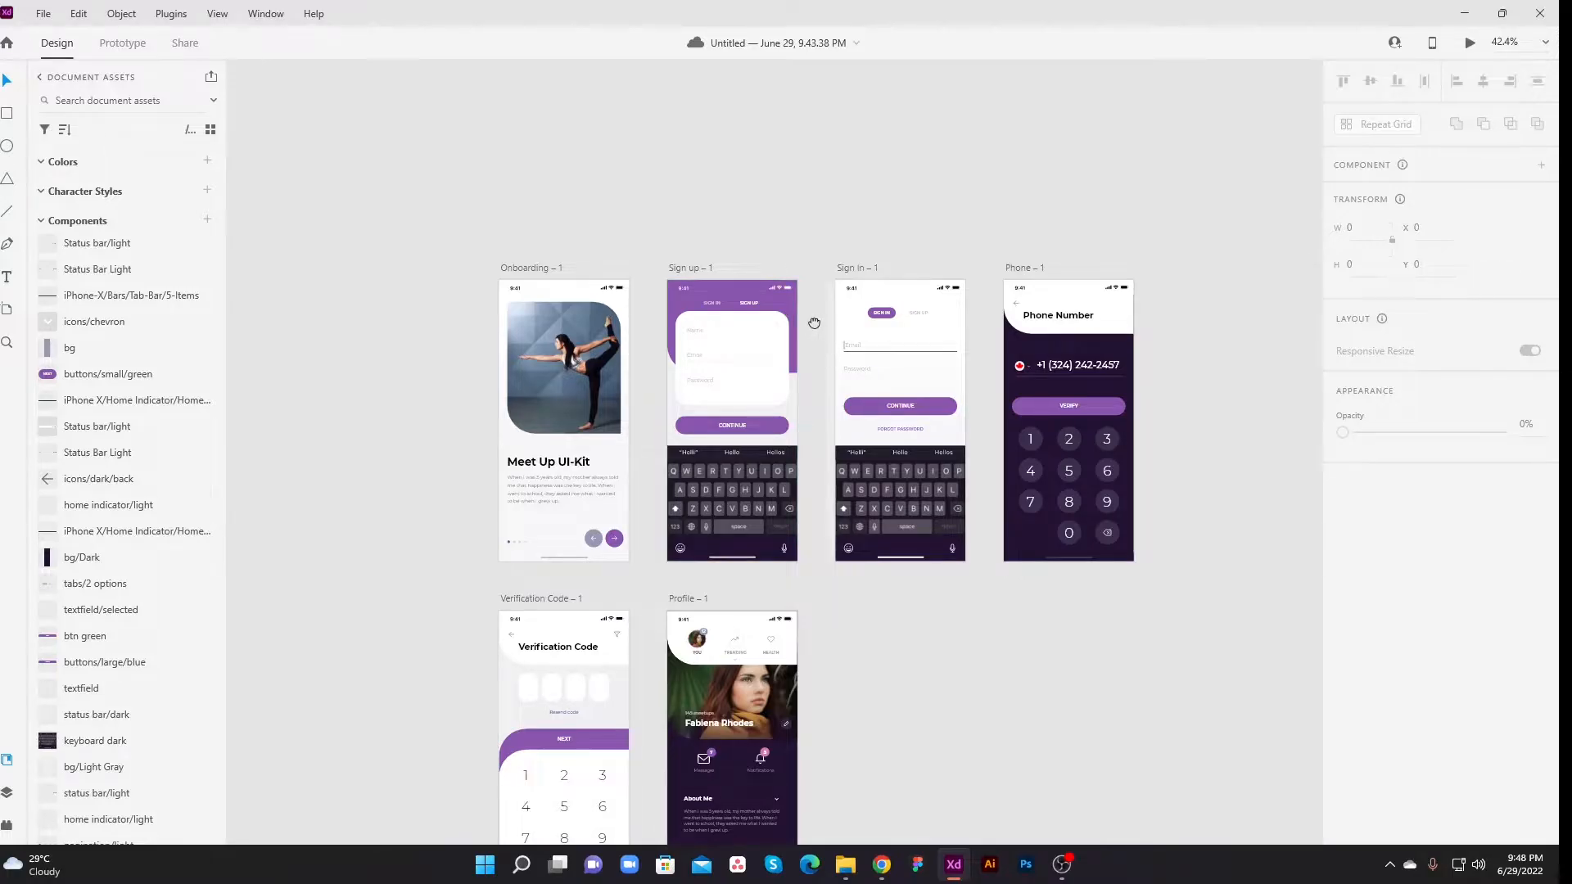
pyautogui.moveTo(814, 323); pyautogui.dragTo(823, 425)
pyautogui.scroll(4, 622, 375)
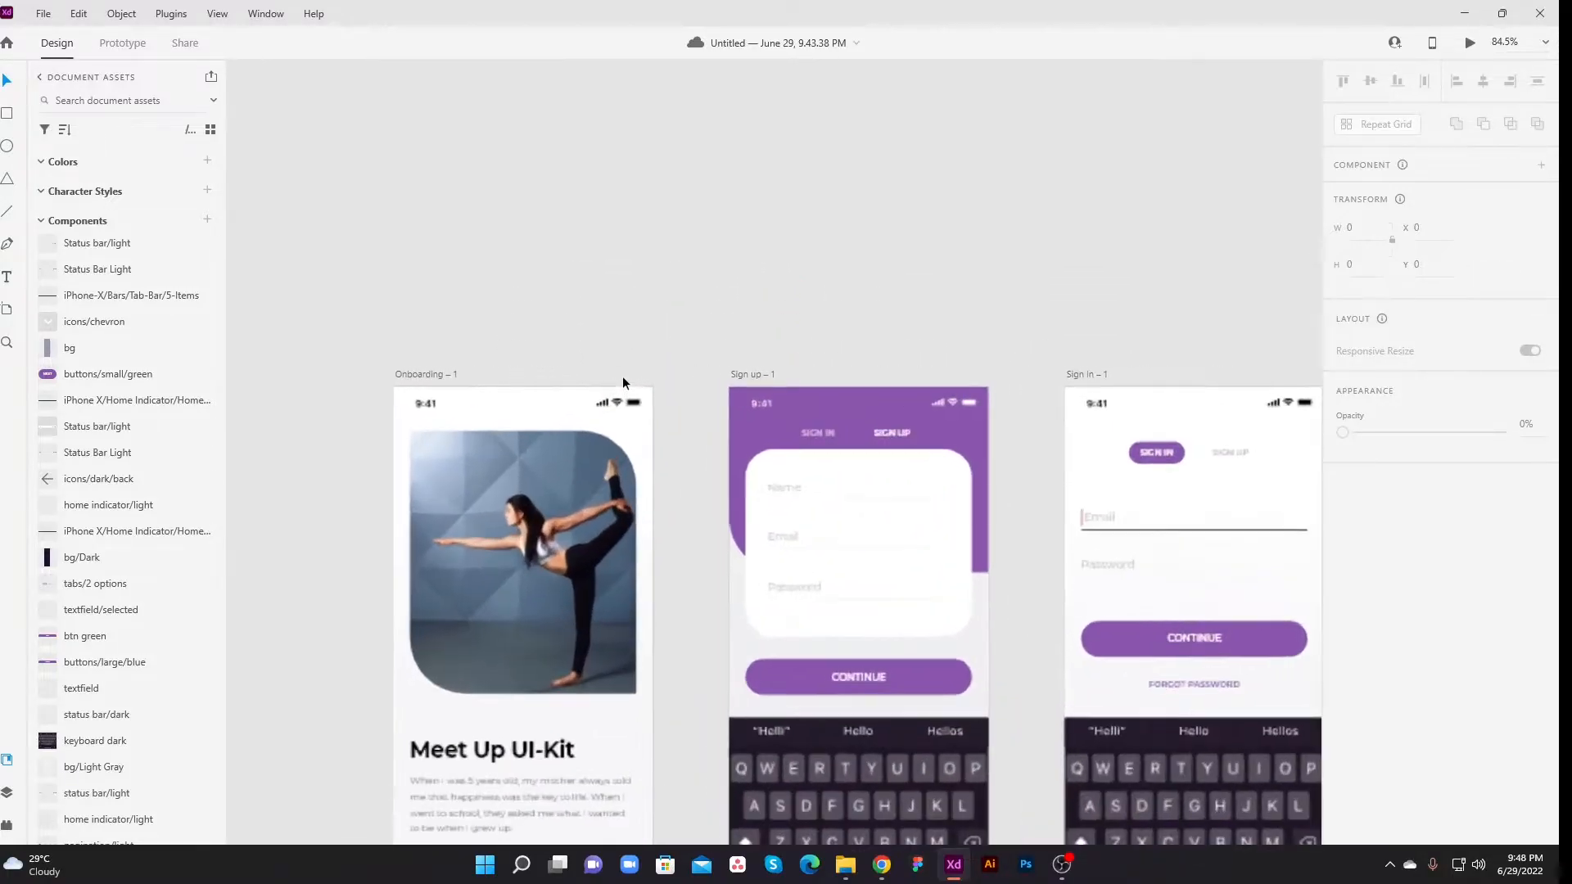
# Select the background of the Onboarding artboard and switch the document to prototype mode
pyautogui.click(427, 375)
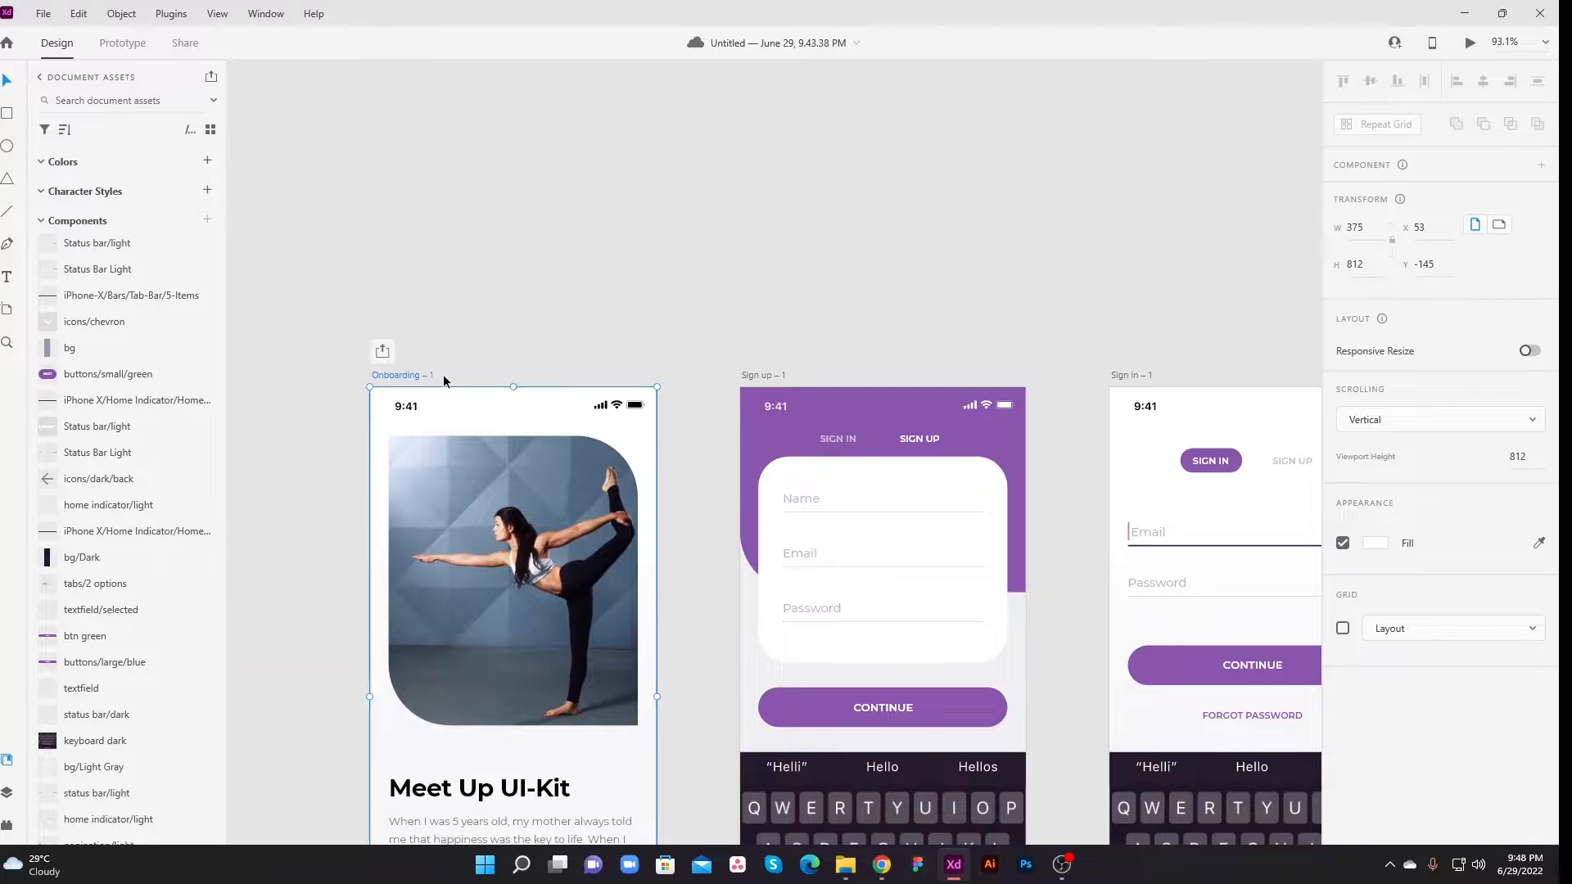
pyautogui.click(616, 406)
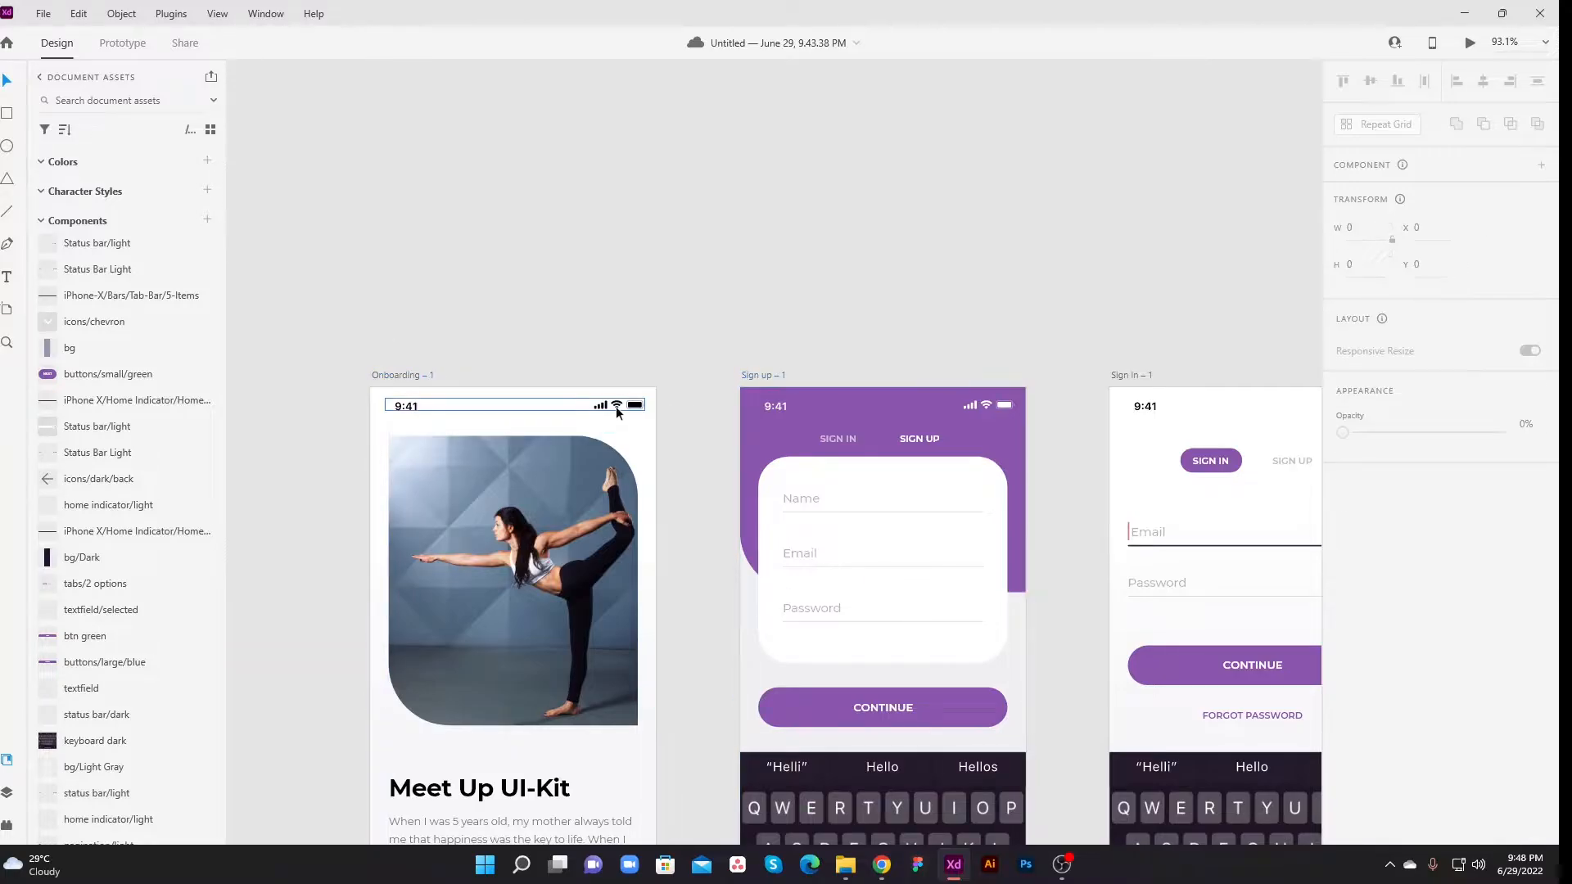
pyautogui.click(647, 450)
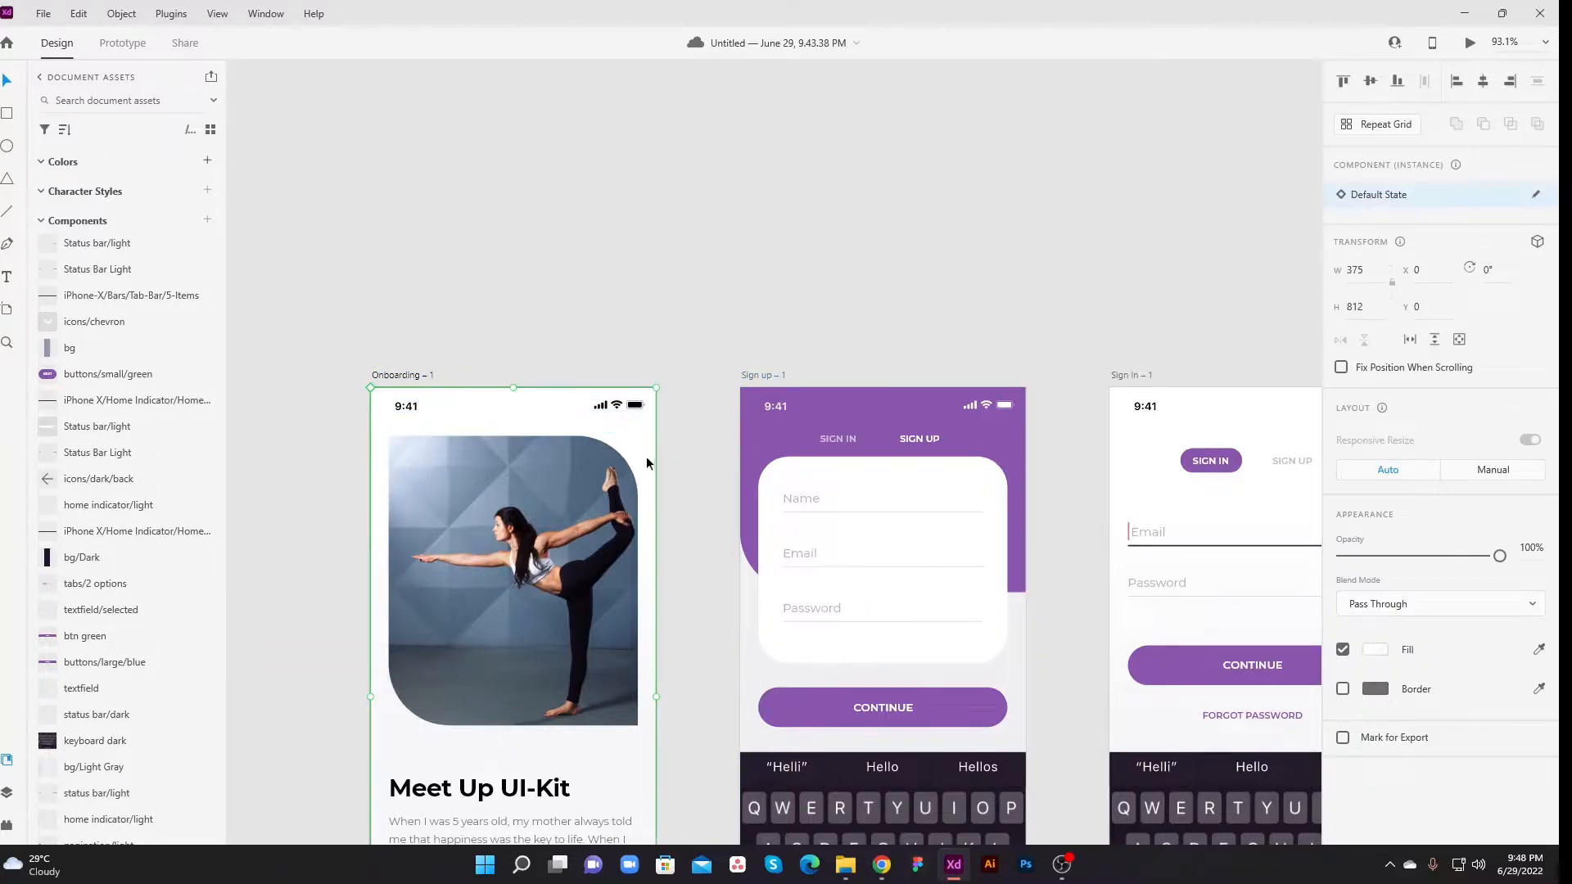
pyautogui.scroll(-2, 646, 456)
pyautogui.scroll(-2, 616, 456)
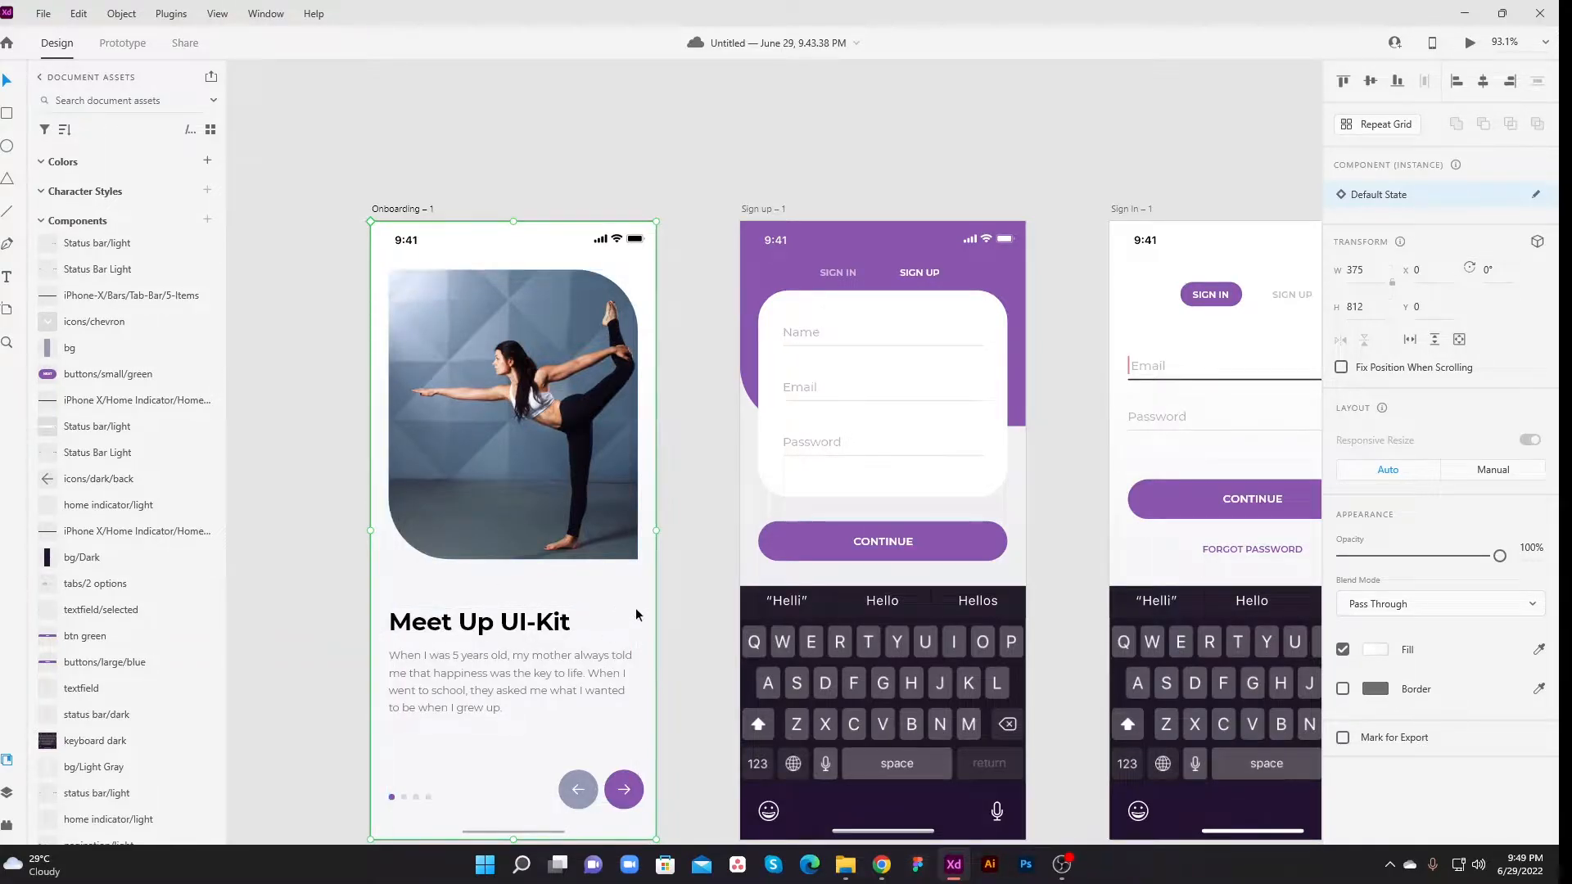
pyautogui.click(679, 575)
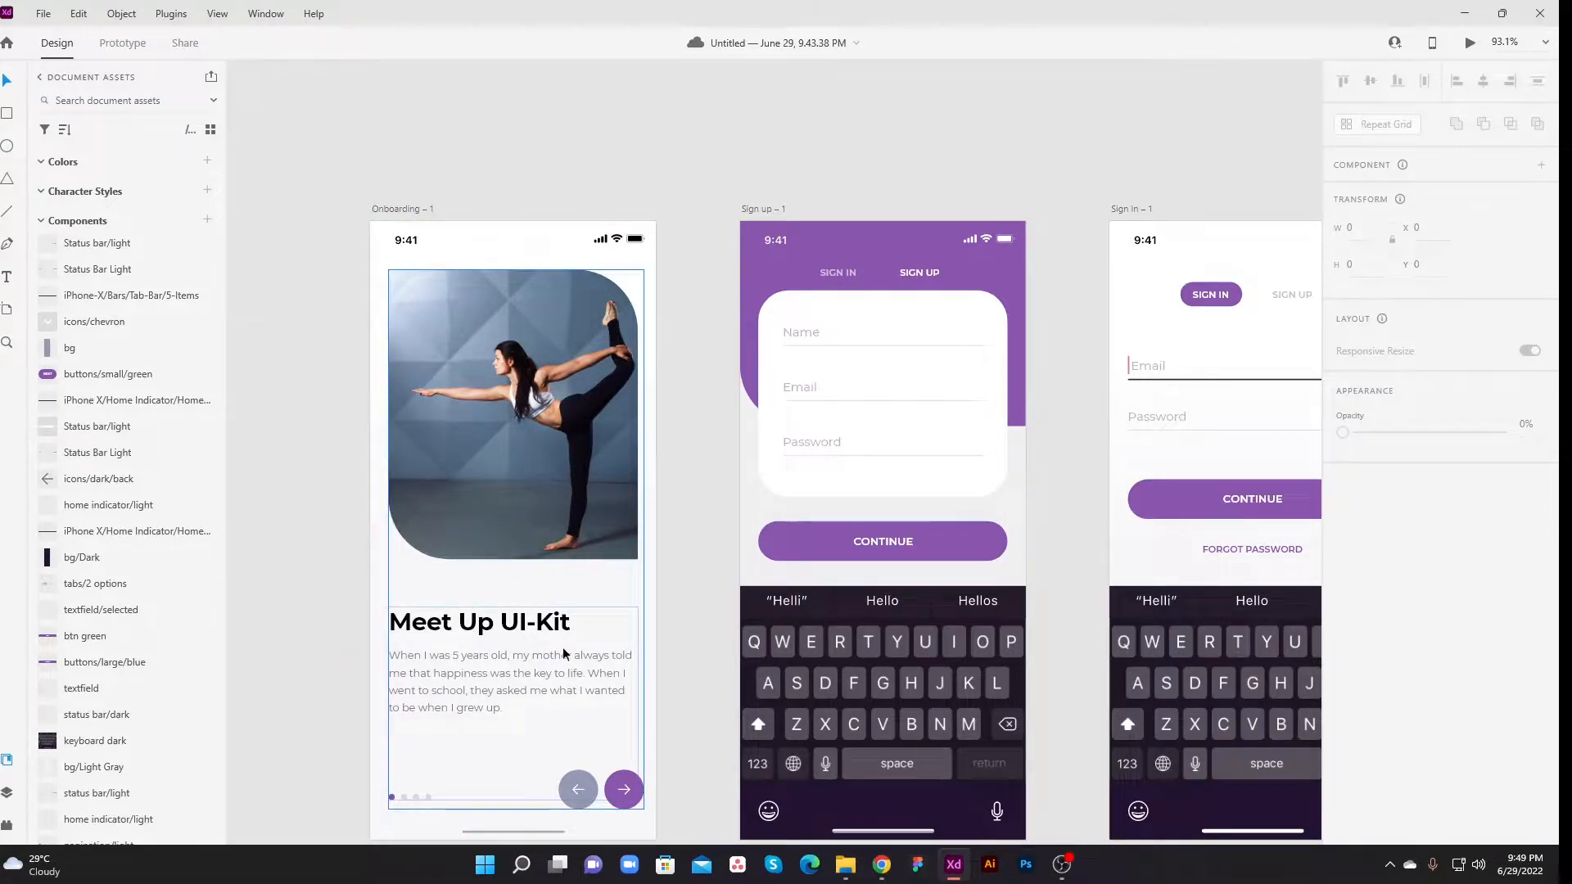
pyautogui.click(645, 563)
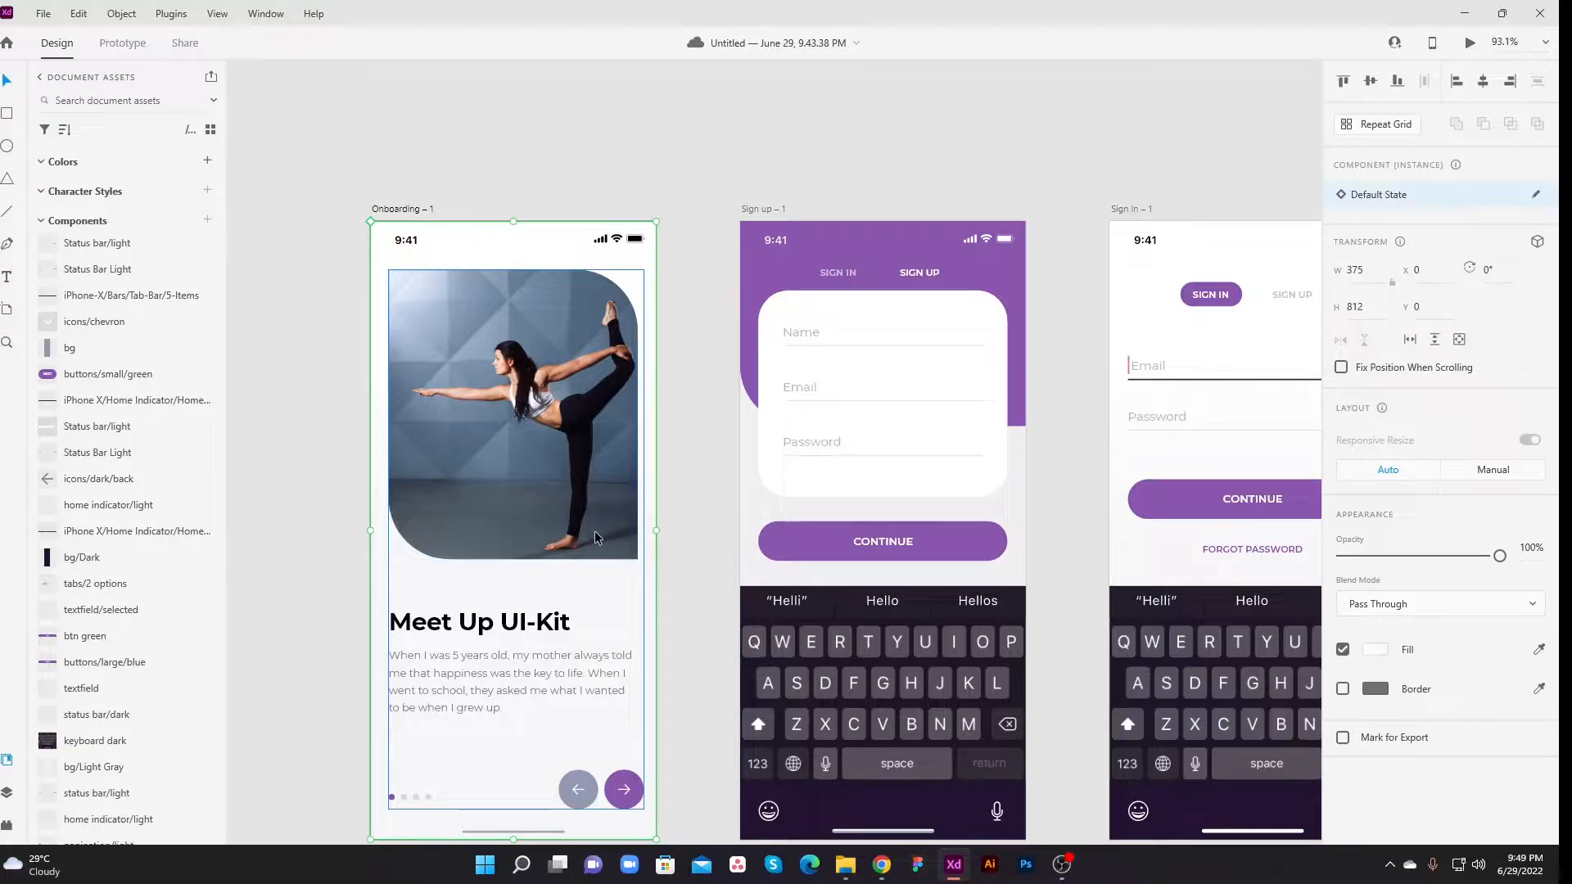
pyautogui.click(112, 47)
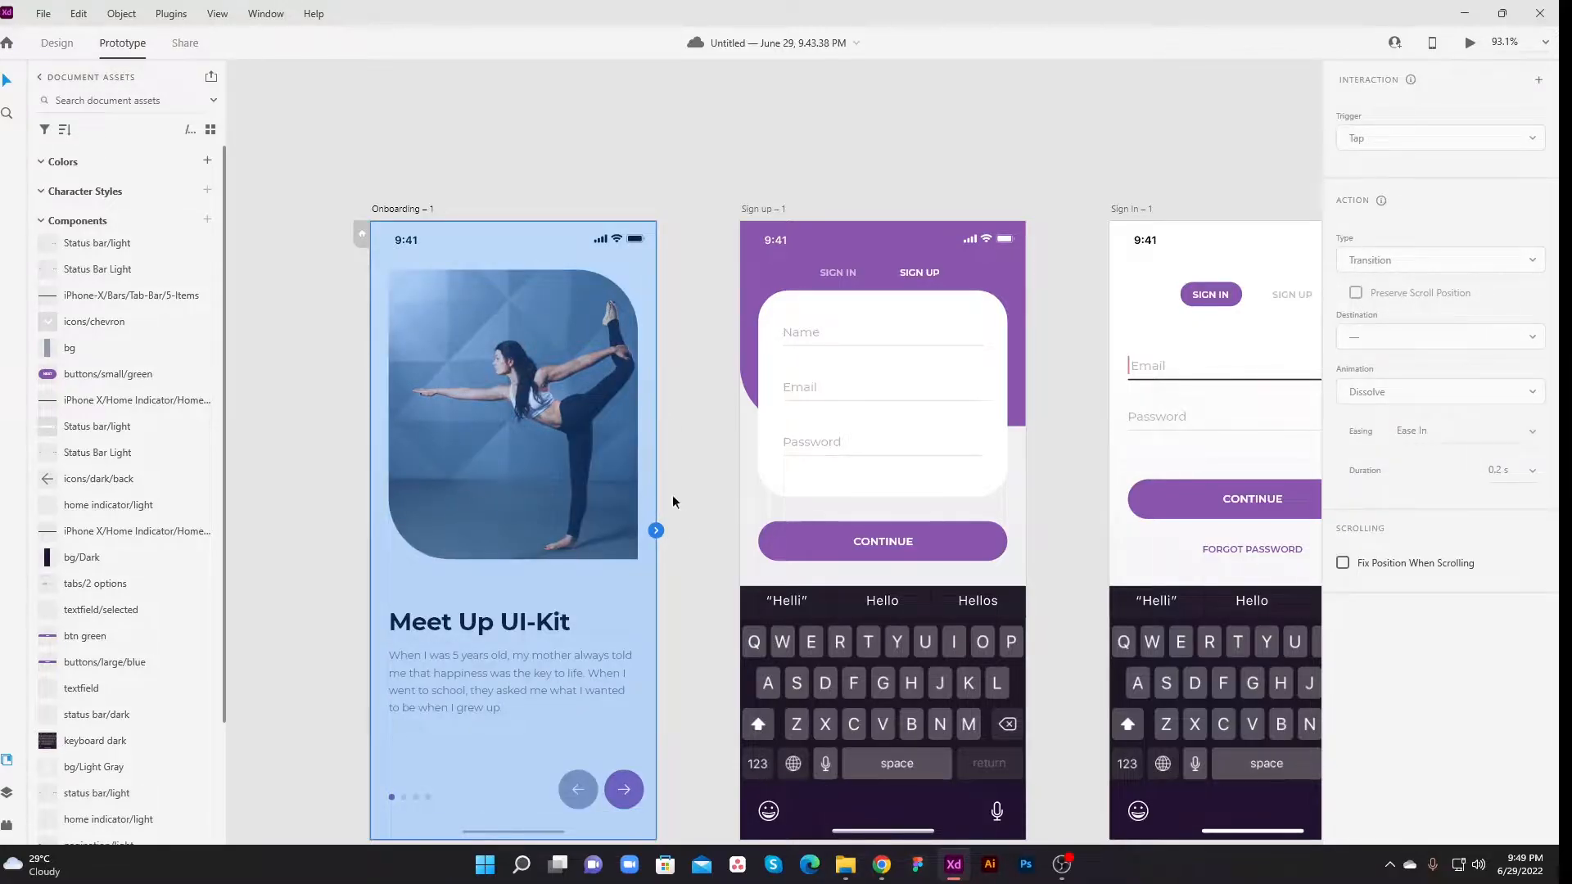
# Try the Onboarding and Sign up artboards in turn as the prototype flow's home screen, clearing each one again
pyautogui.click(360, 236)
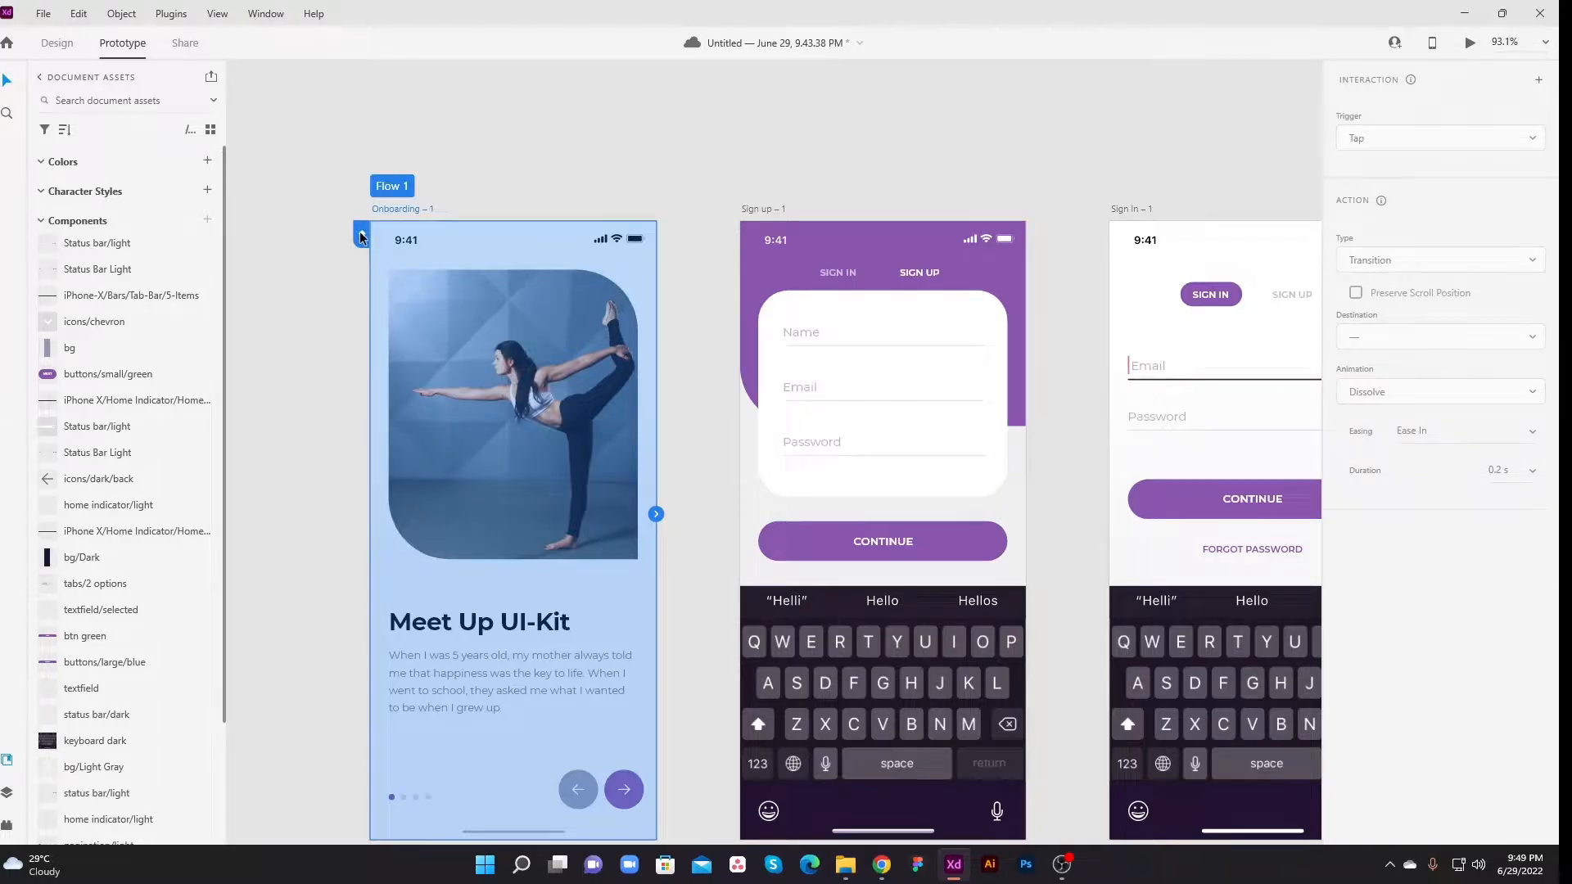
pyautogui.click(360, 236)
pyautogui.click(343, 339)
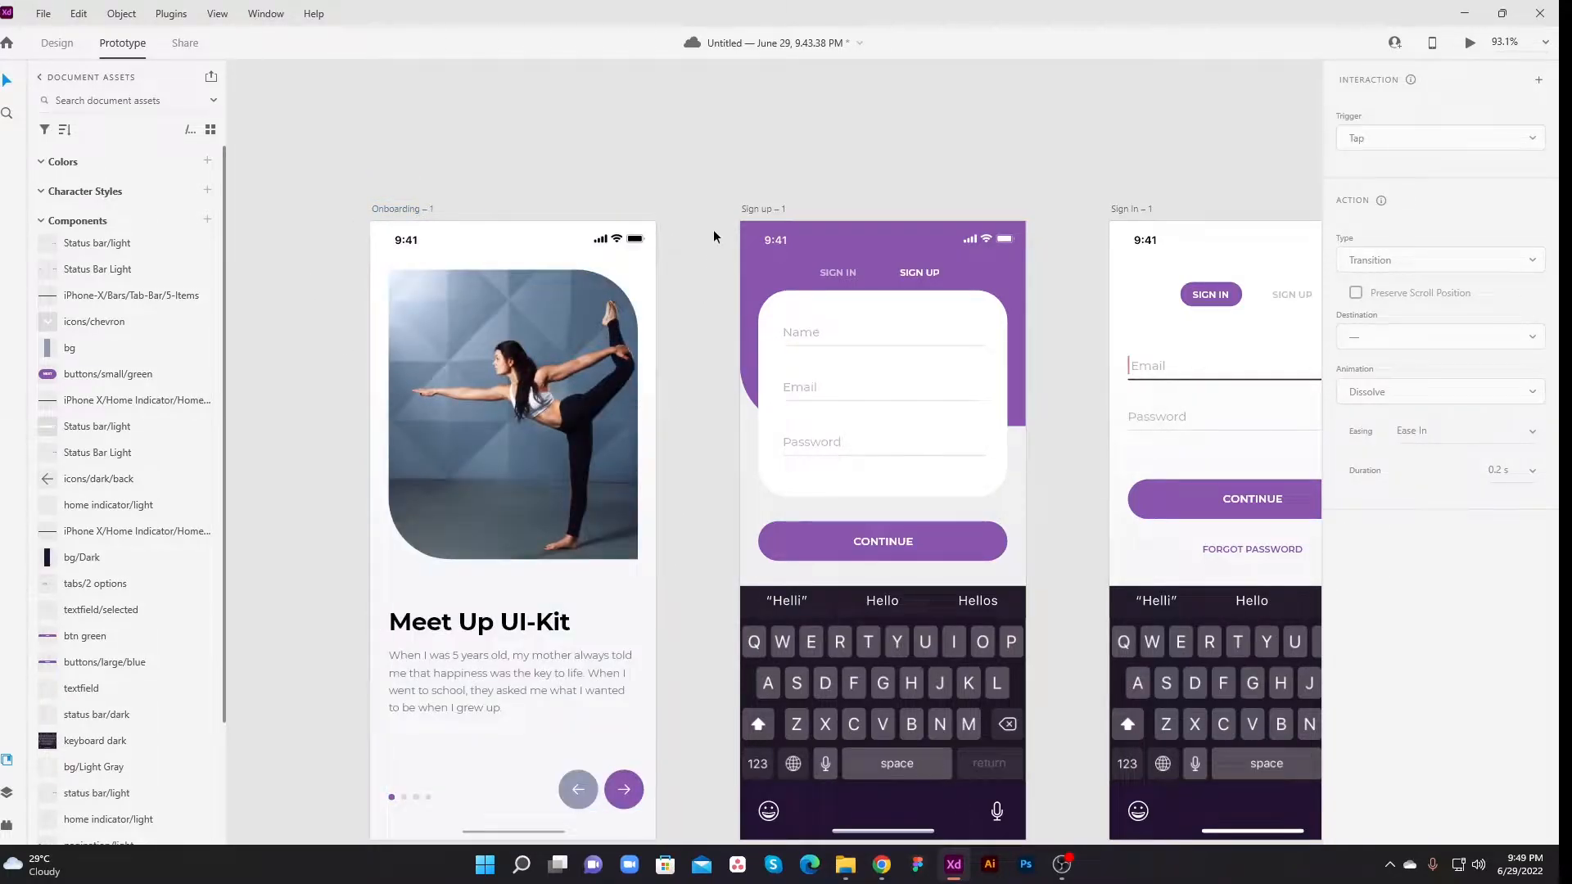
pyautogui.click(744, 207)
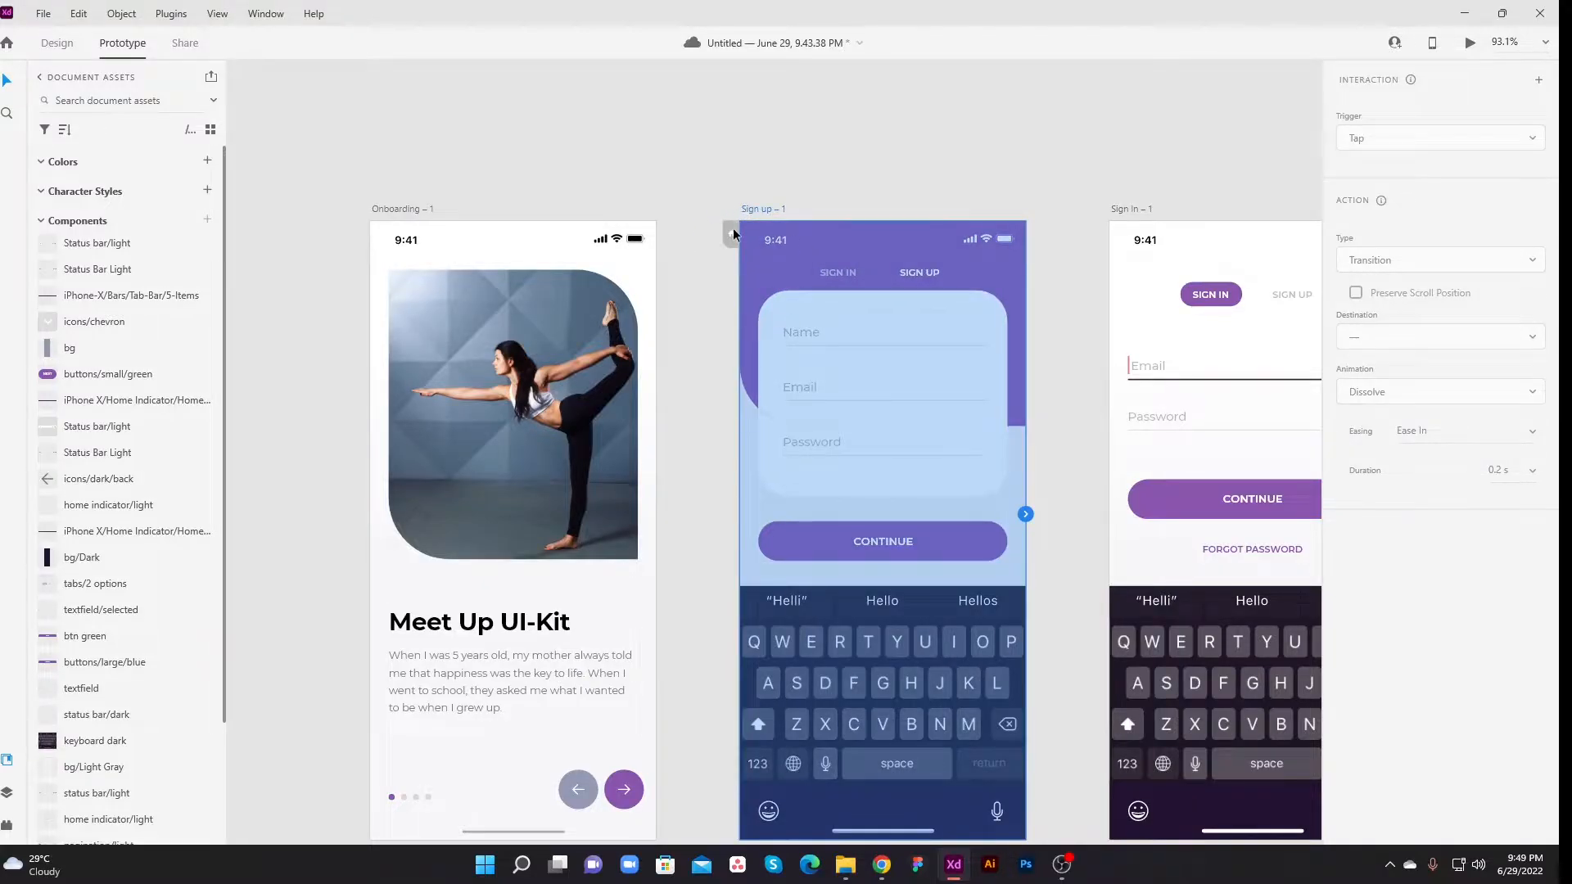
pyautogui.click(733, 232)
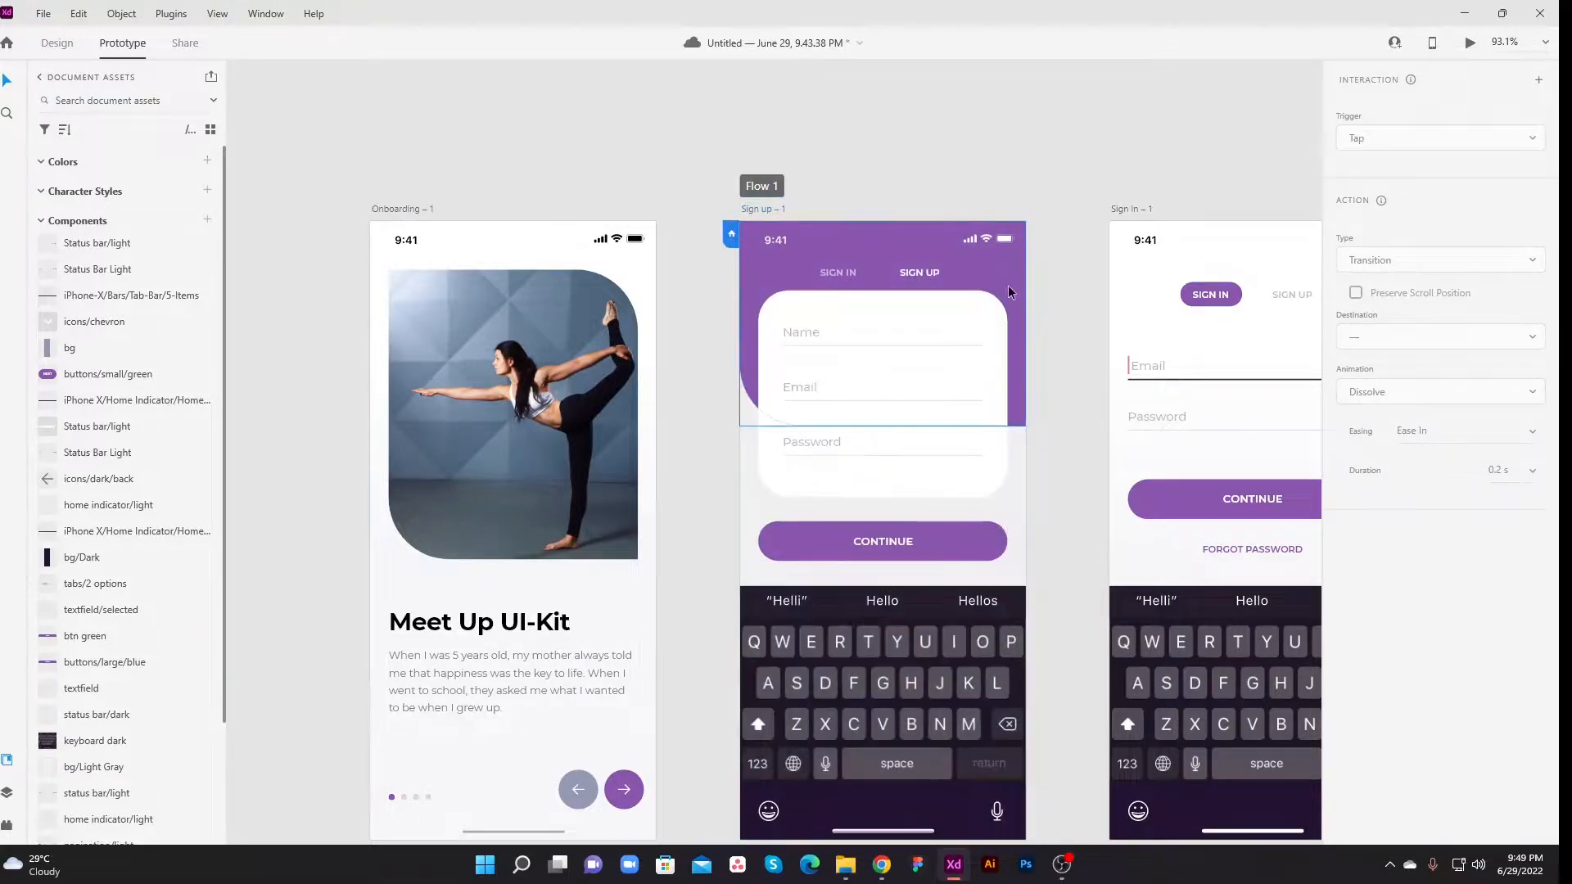
pyautogui.moveTo(1069, 302); pyautogui.dragTo(790, 252)
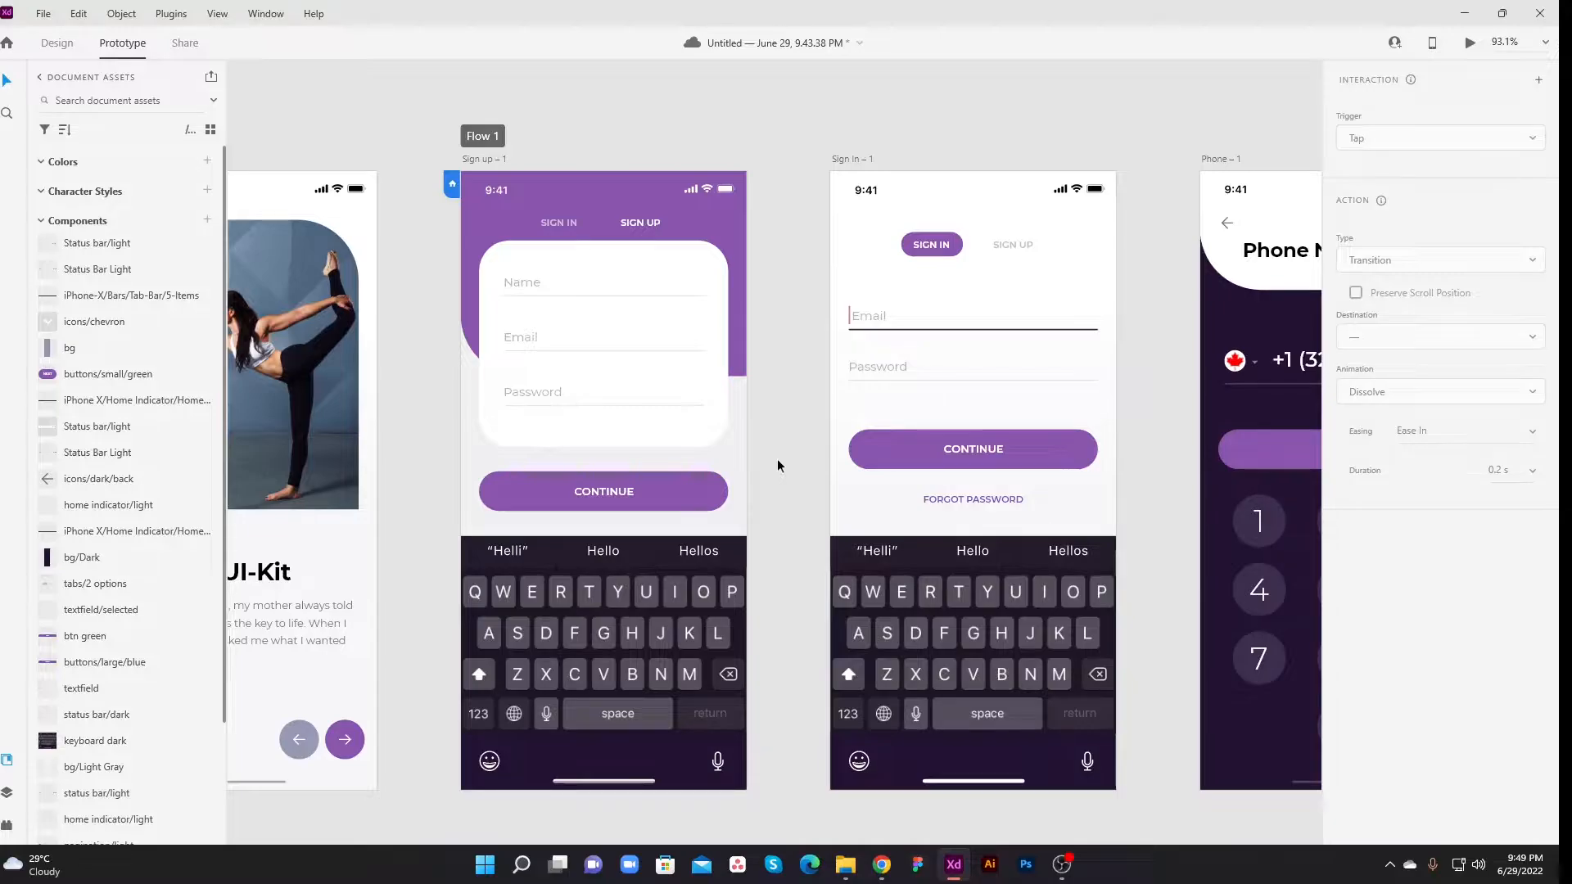
pyautogui.click(452, 184)
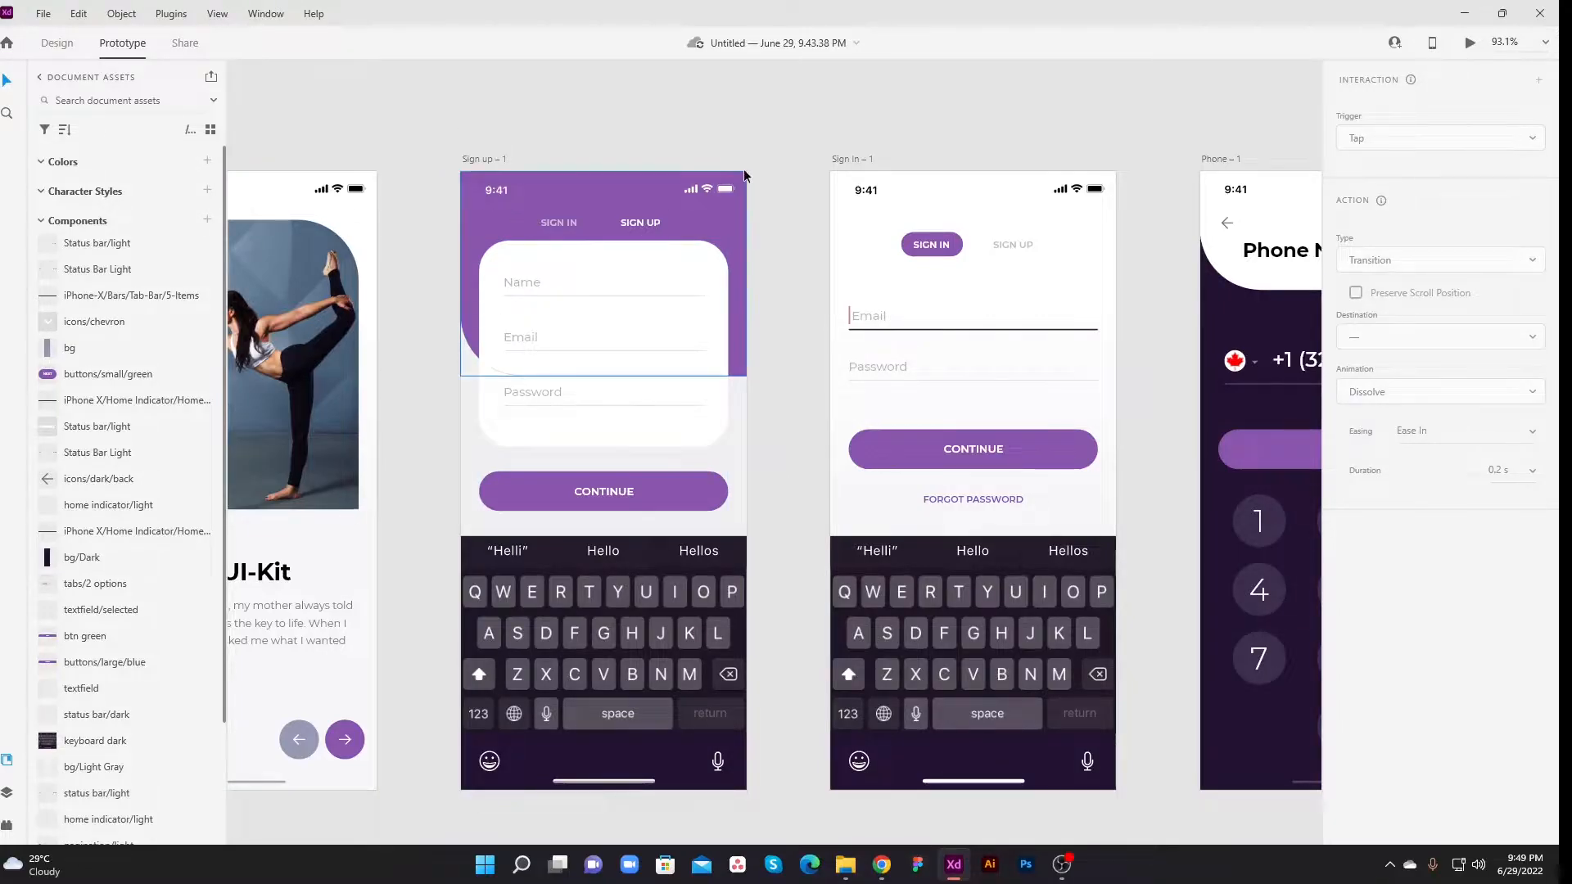
# Set the Sign in artboard as the home screen of the prototype flow
pyautogui.click(856, 161)
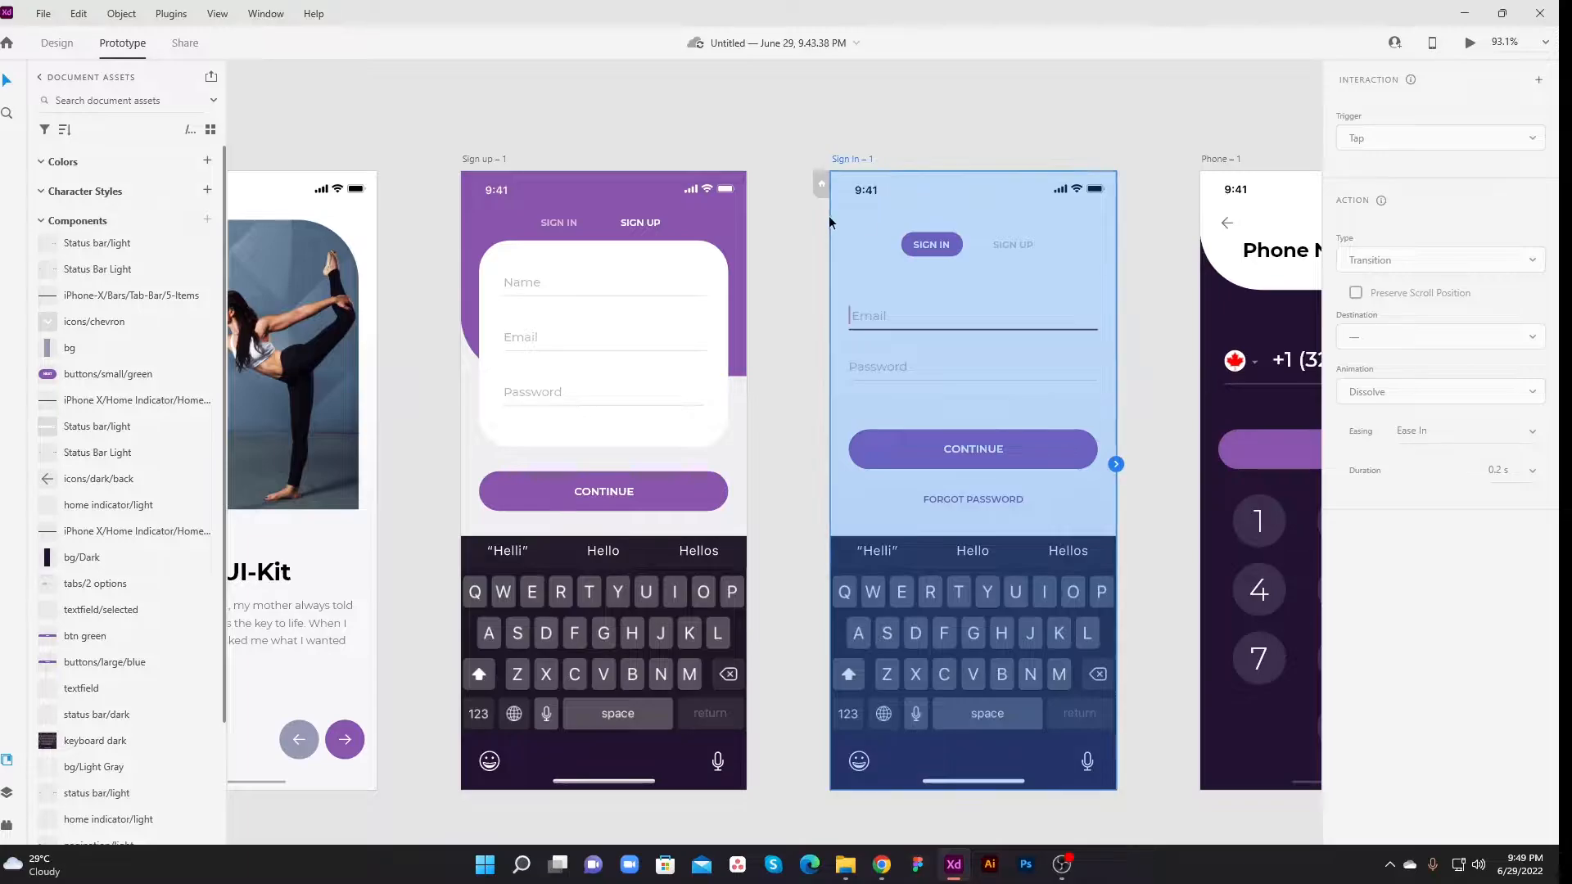
pyautogui.click(821, 184)
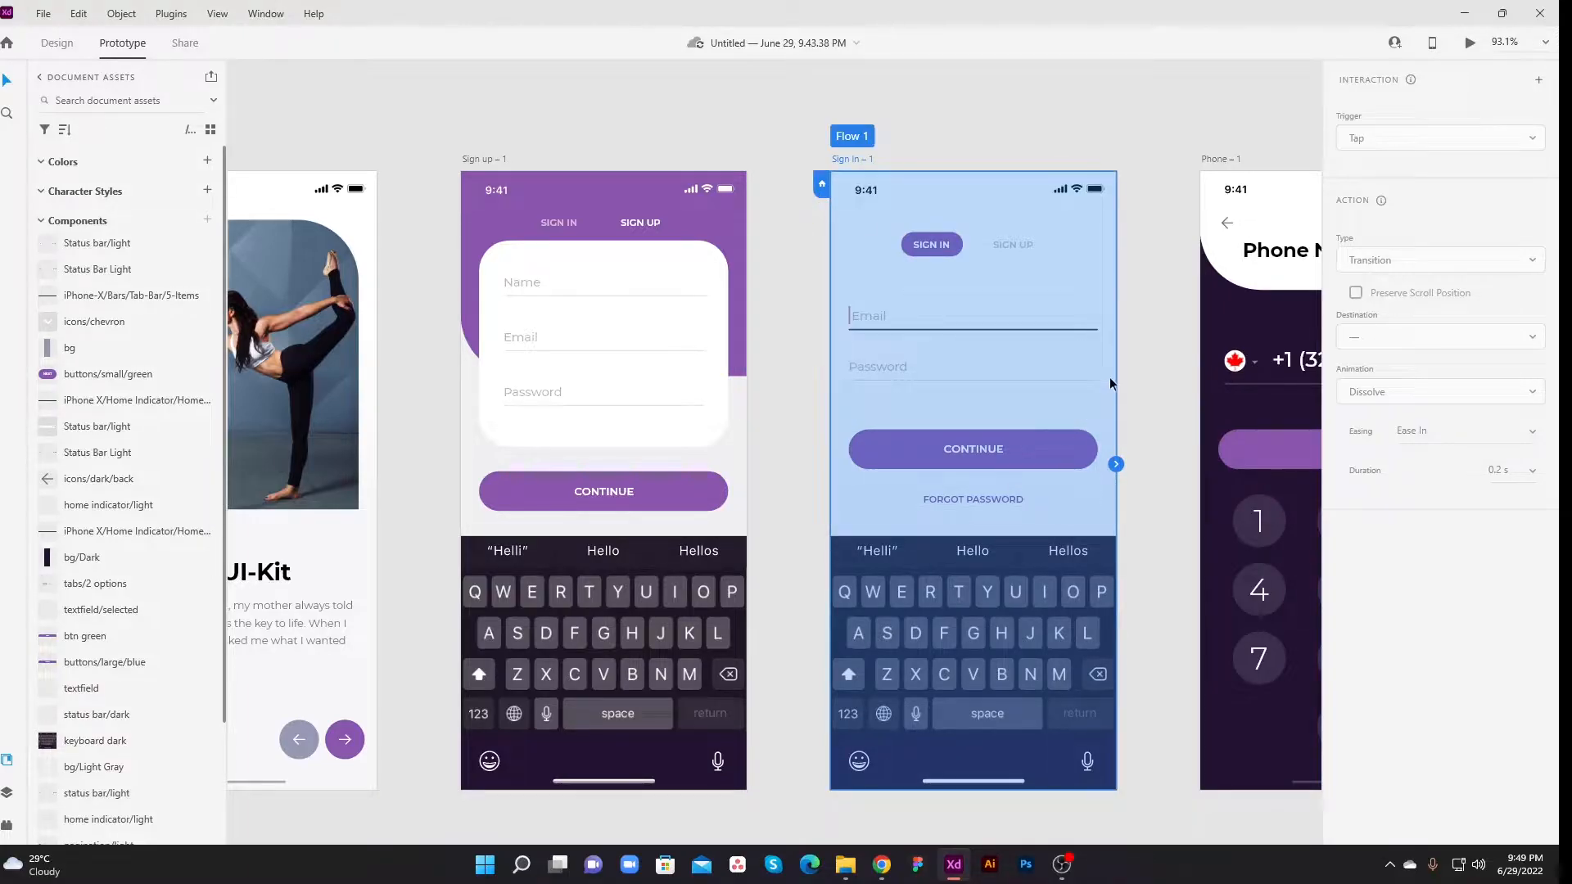
pyautogui.click(1127, 448)
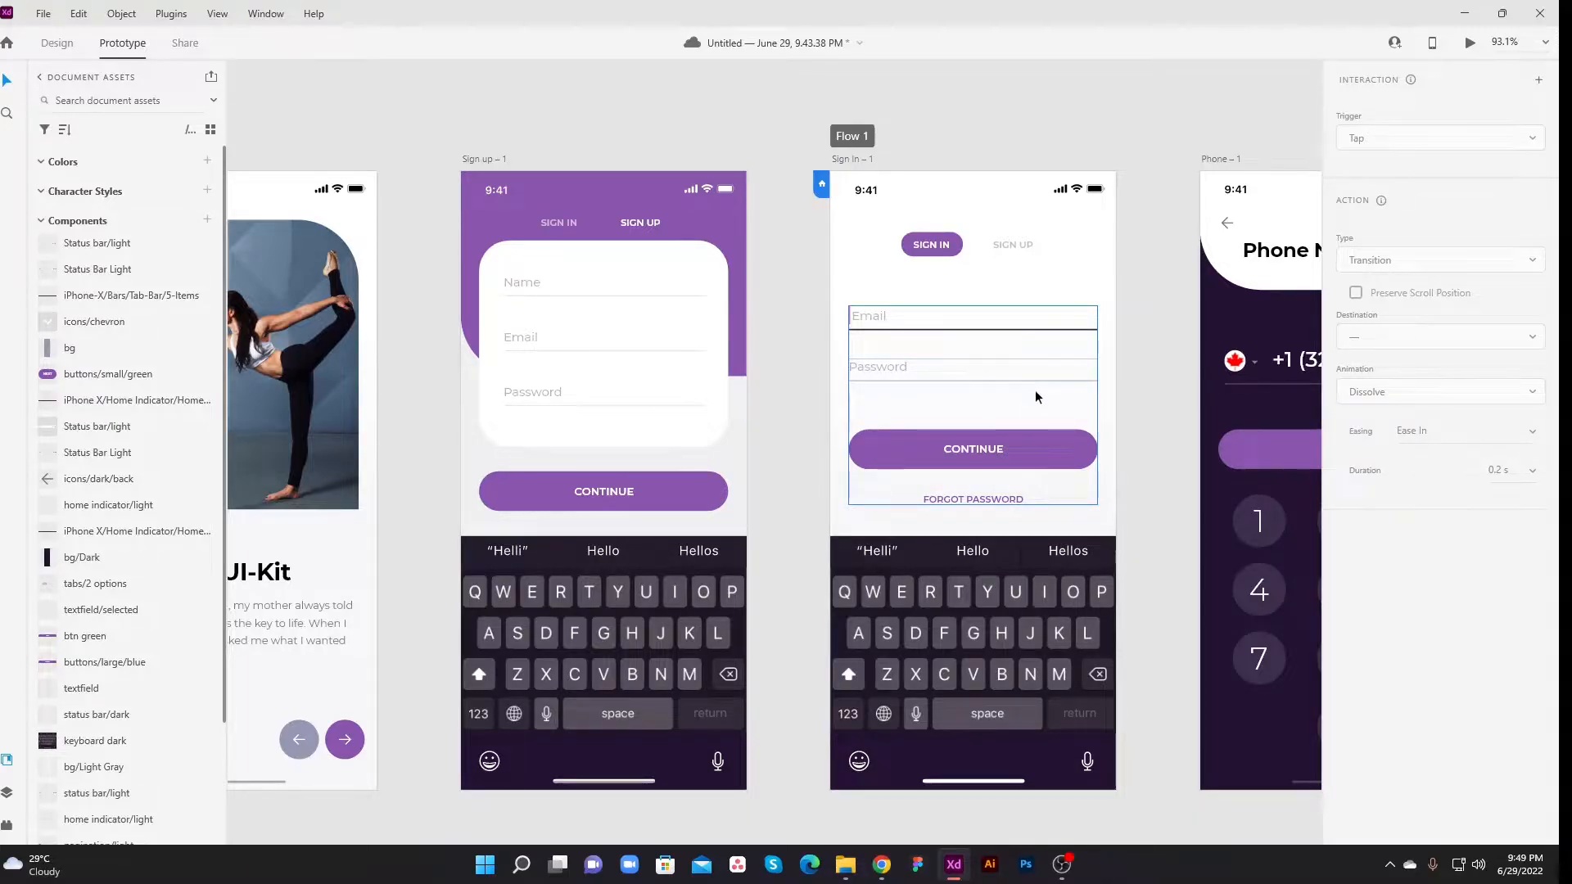
# Link the SIGN UP label inside the Sign in artboard's tabs to the Sign up artboard with a tap-triggered transition
pyautogui.click(1023, 244)
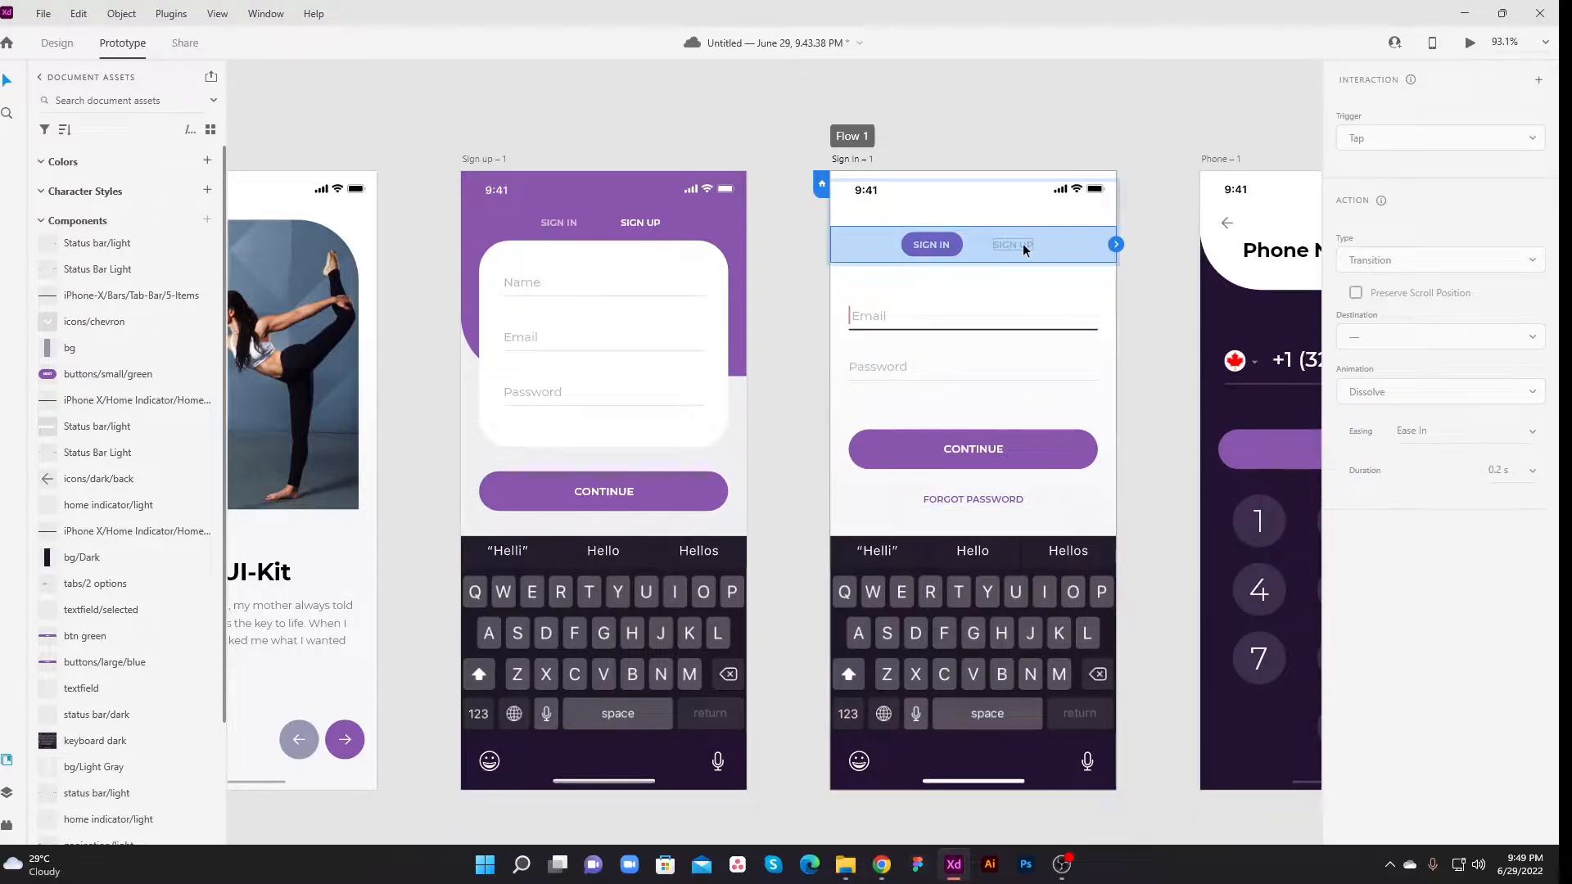
pyautogui.doubleClick(1023, 243)
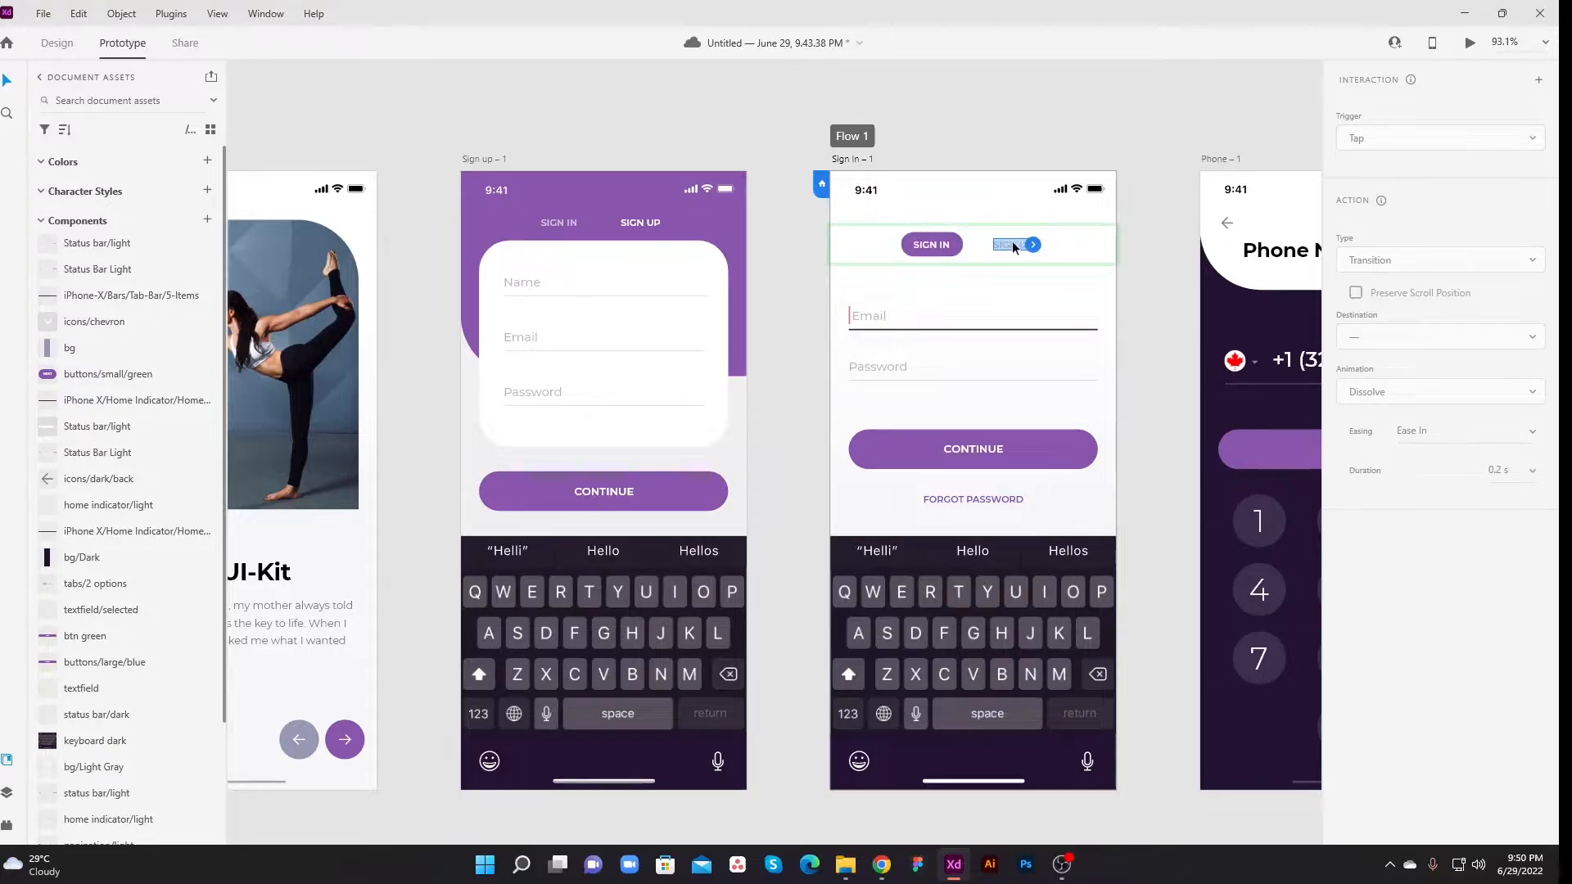
pyautogui.moveTo(1034, 247); pyautogui.dragTo(843, 239)
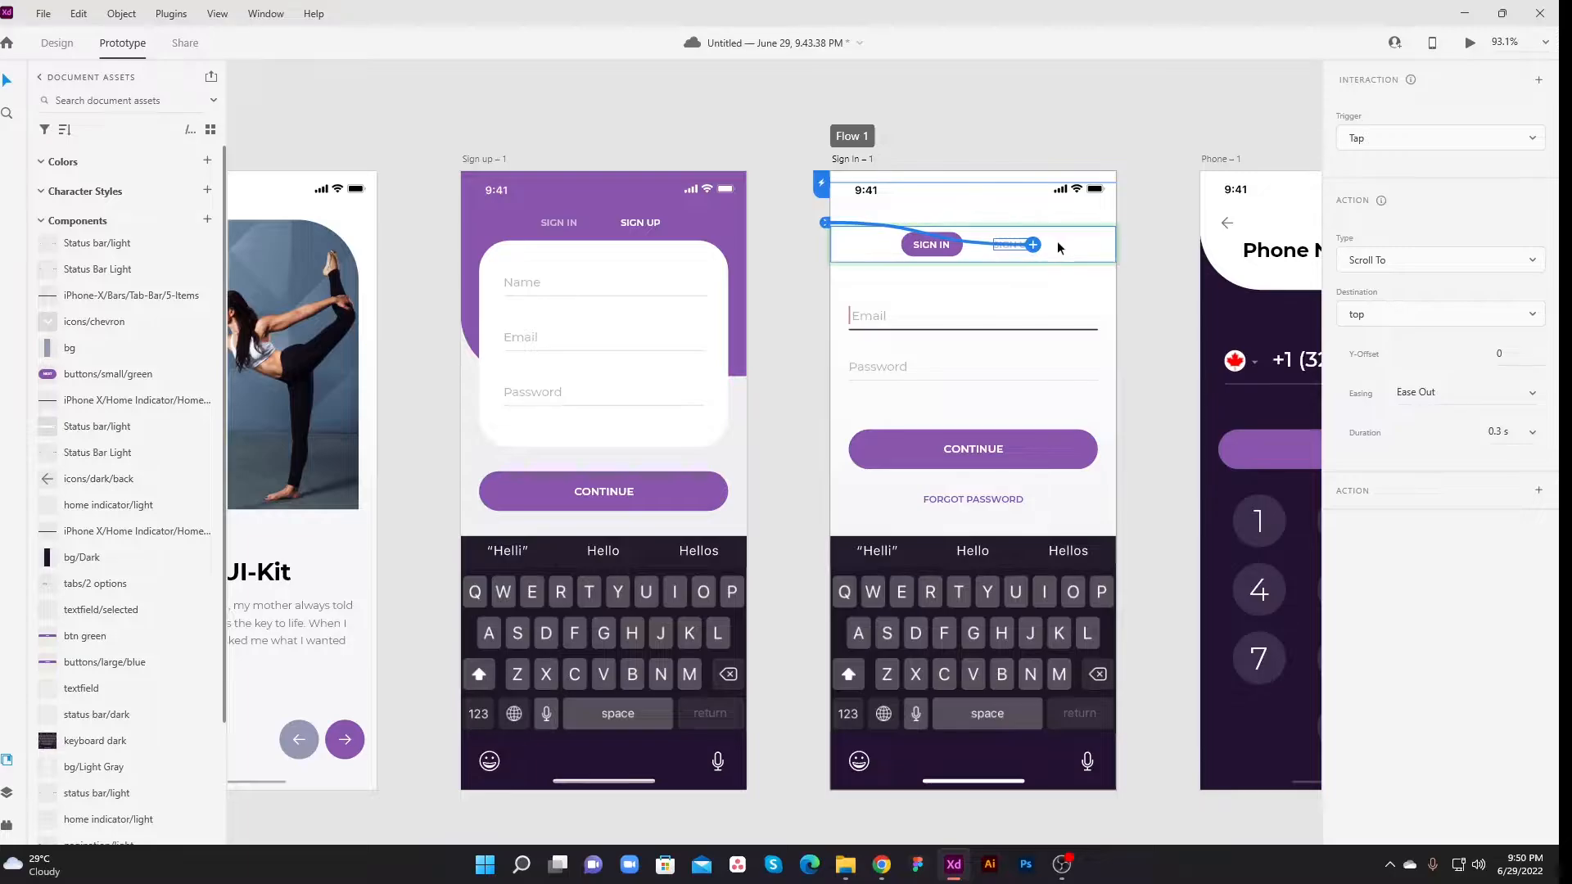
pyautogui.moveTo(908, 232); pyautogui.dragTo(872, 458)
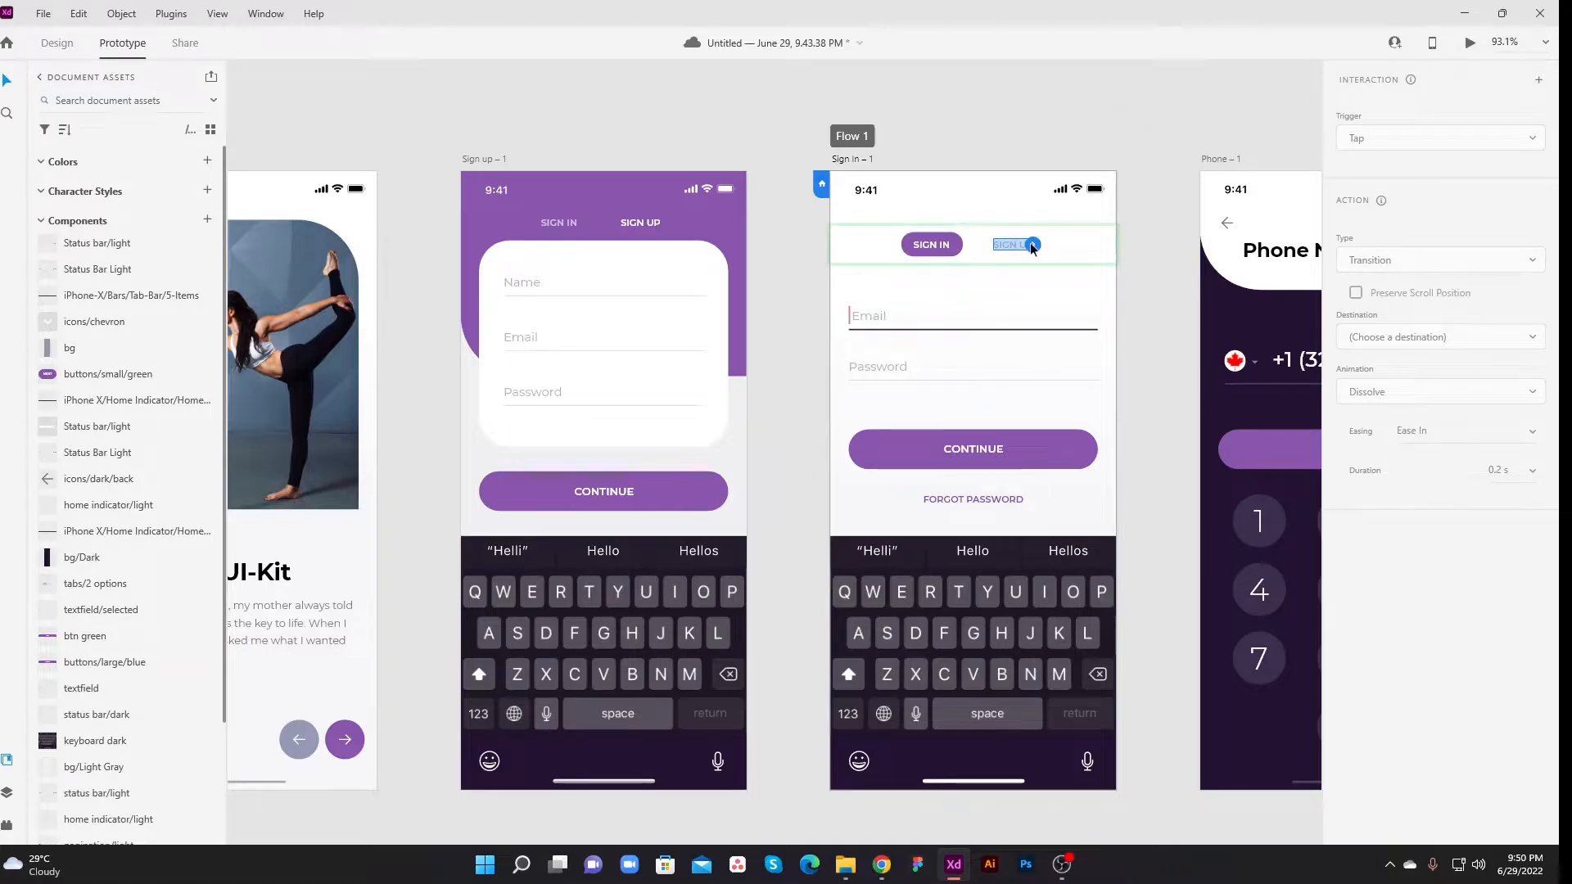
pyautogui.moveTo(1031, 246); pyautogui.dragTo(739, 357)
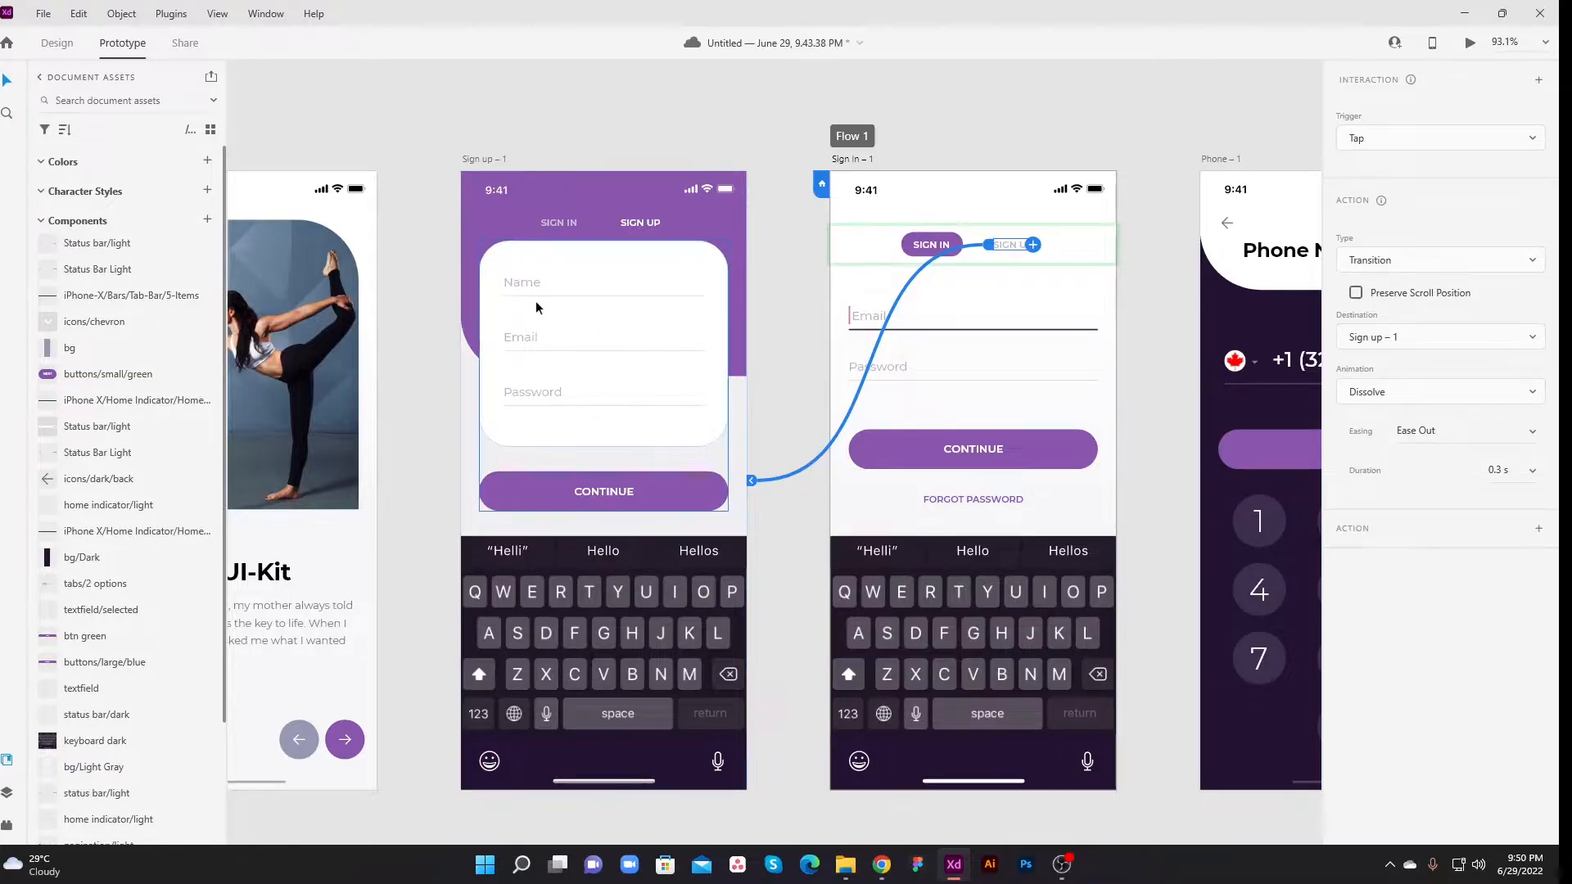
pyautogui.click(469, 160)
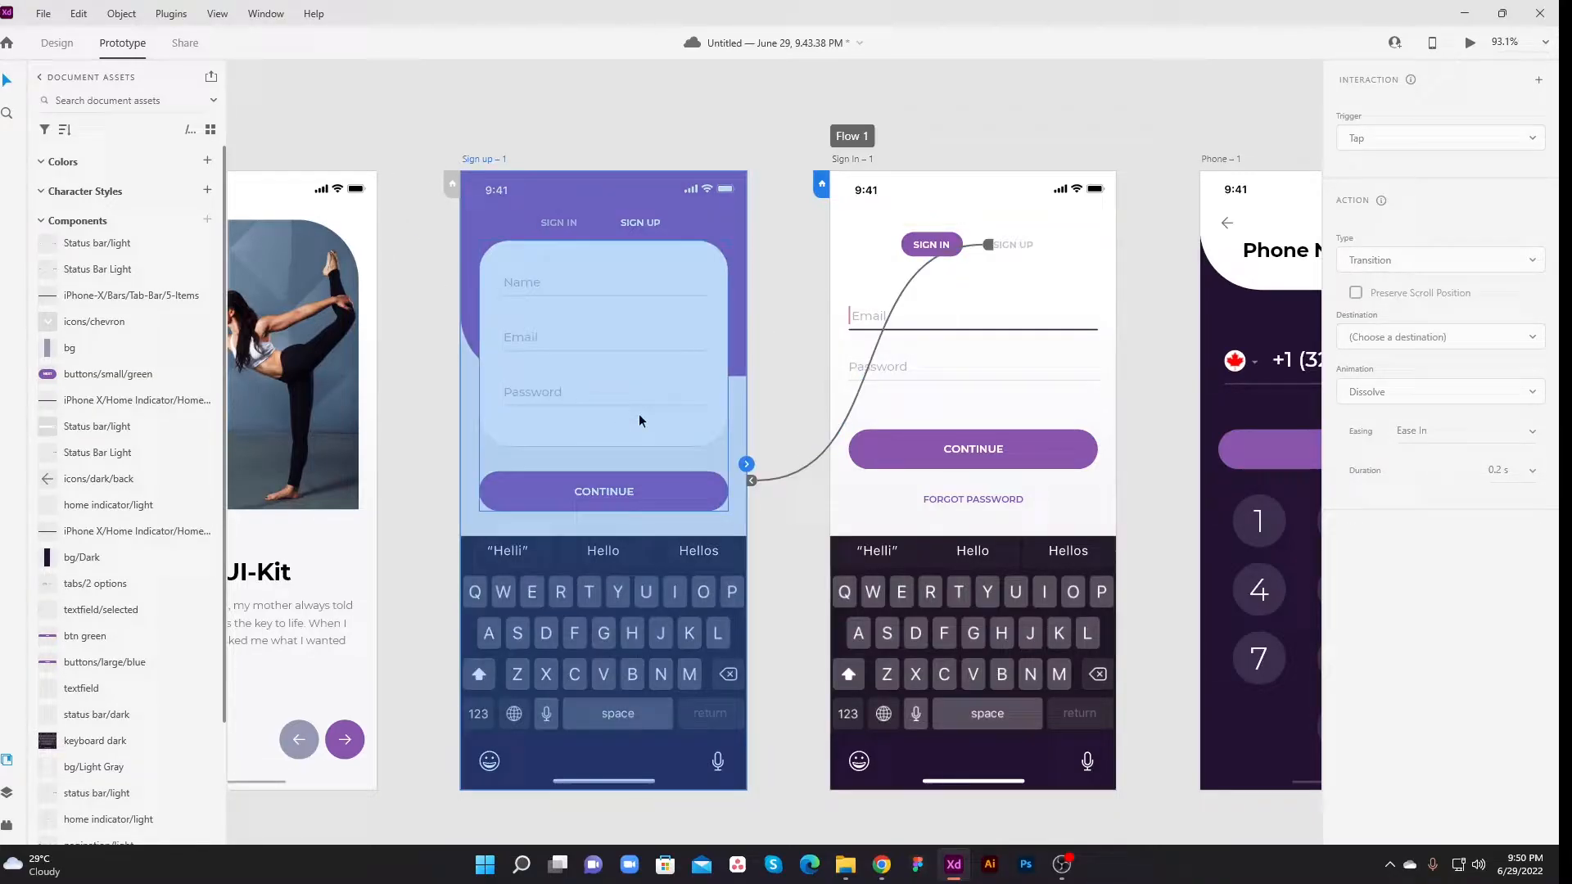
pyautogui.click(598, 121)
pyautogui.moveTo(761, 436); pyautogui.dragTo(893, 452)
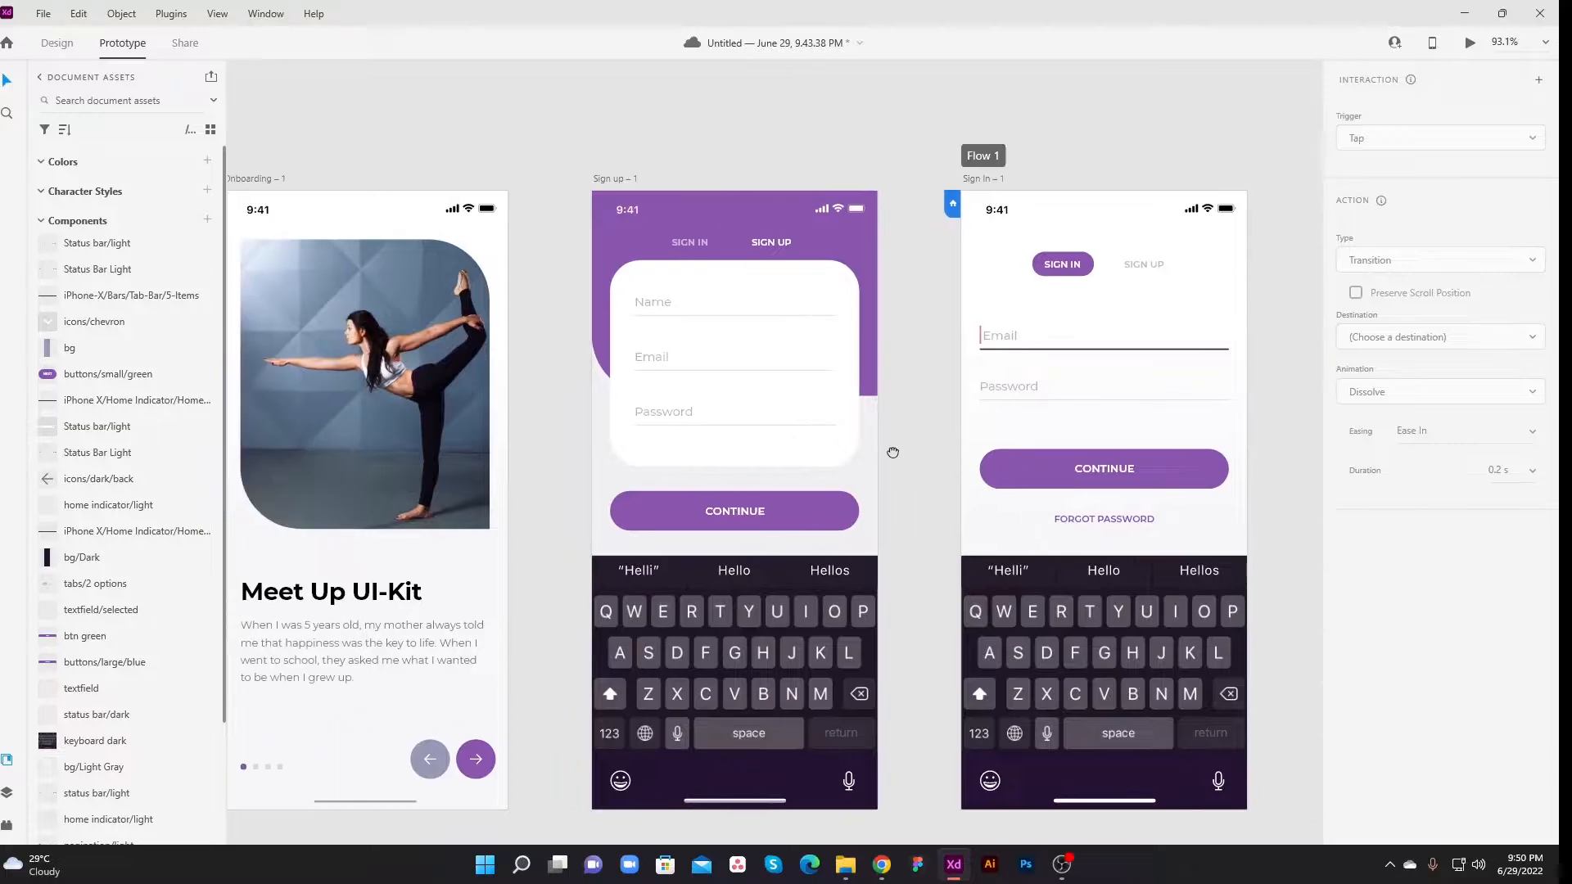
# Preview the prototype from the Sign in screen, test the SIGN UP link, and close the preview
pyautogui.click(979, 178)
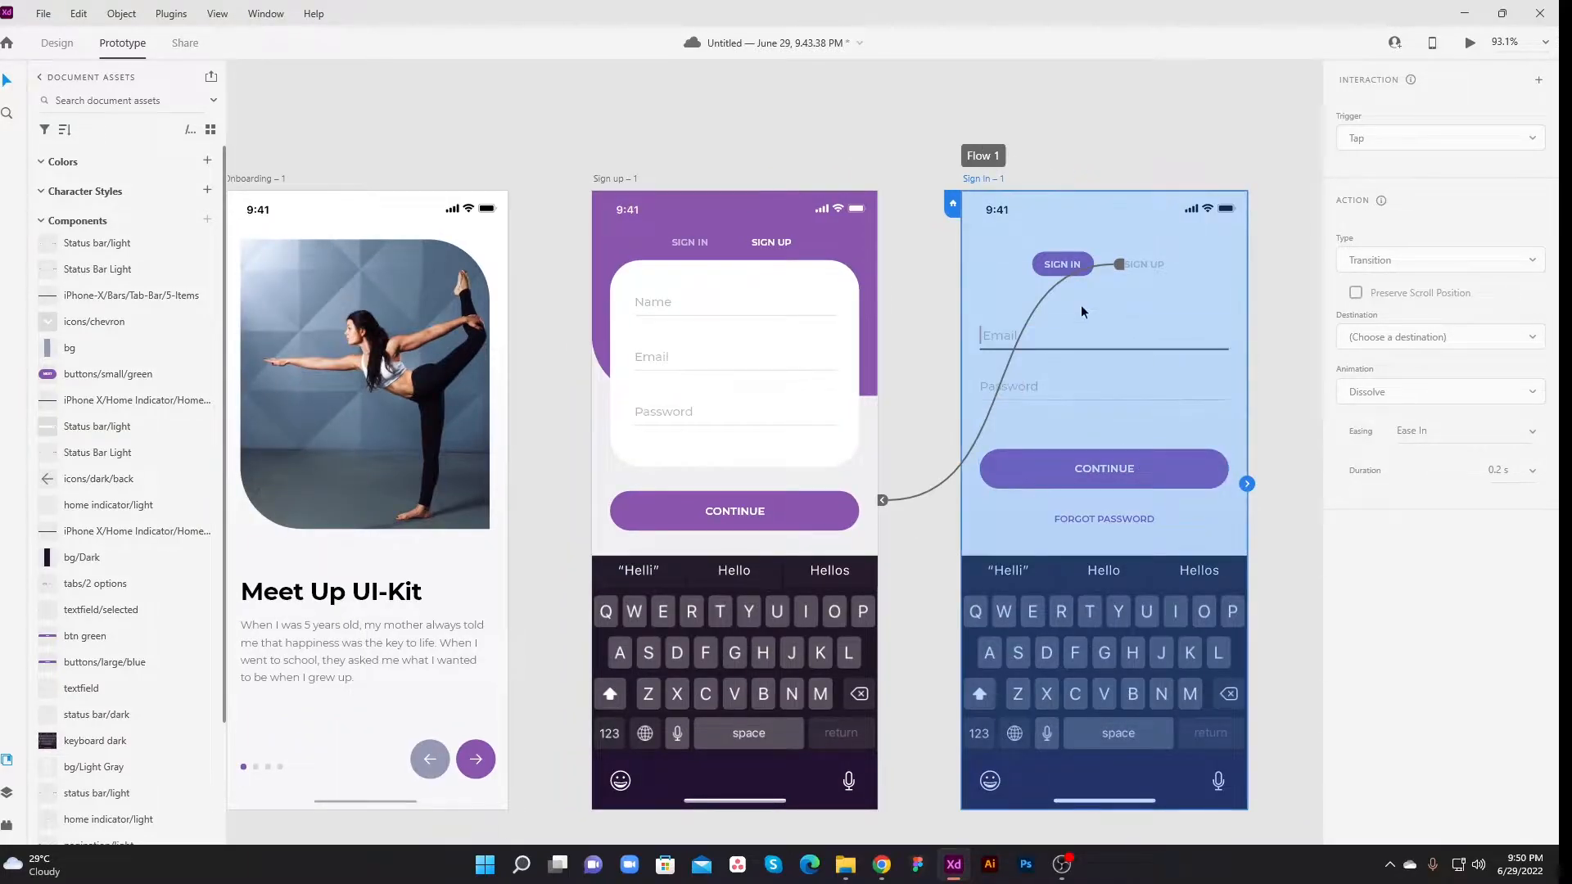
pyautogui.click(1469, 44)
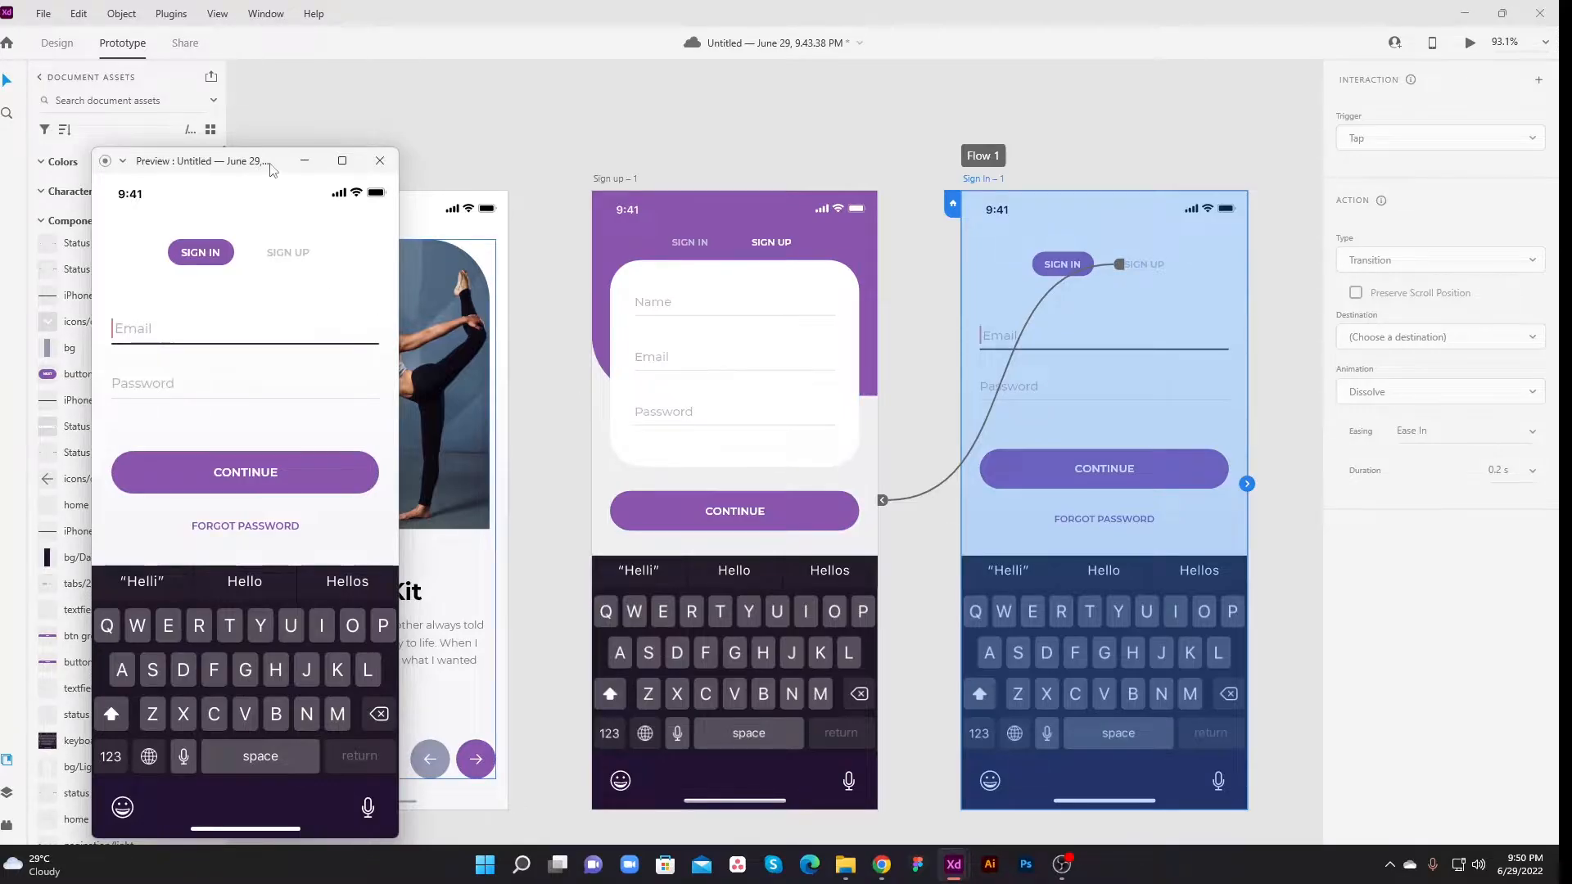
pyautogui.moveTo(273, 169); pyautogui.dragTo(693, 123)
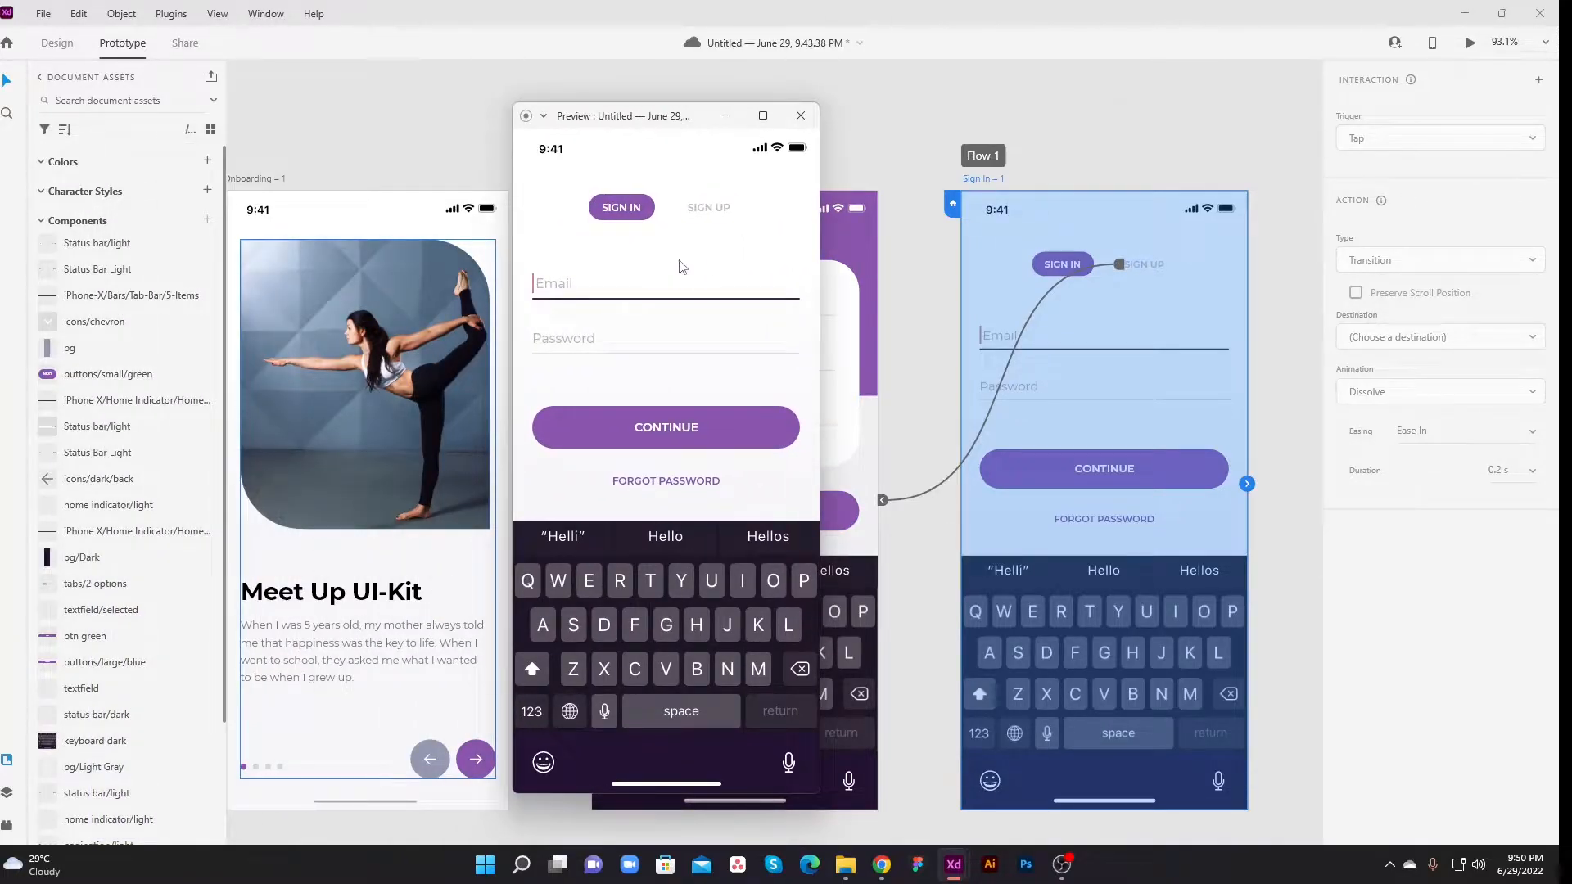
pyautogui.click(709, 208)
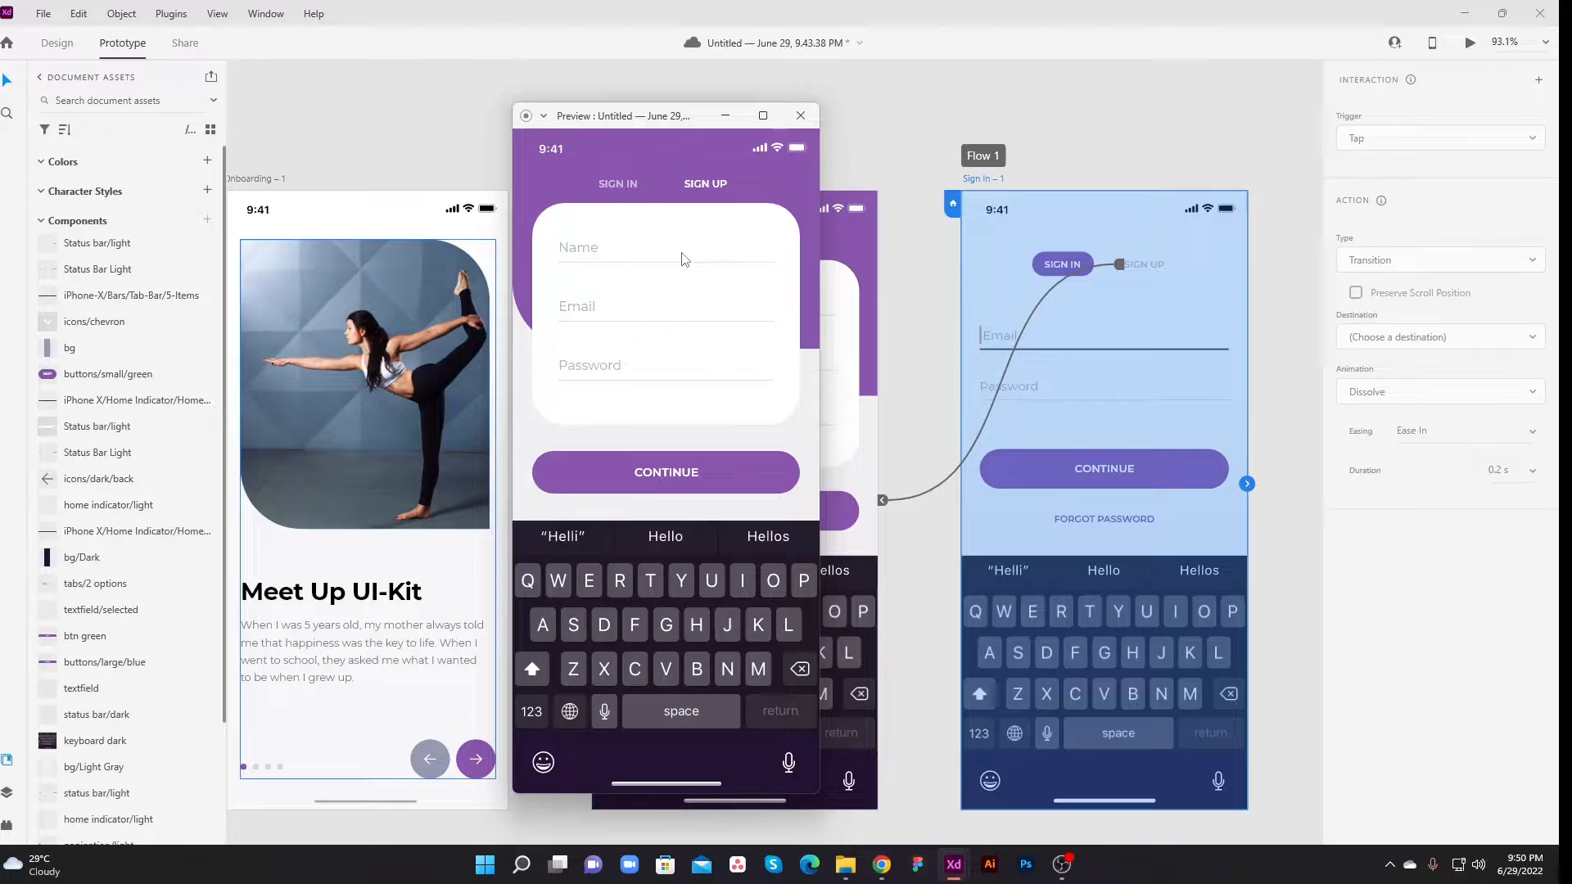
pyautogui.click(800, 115)
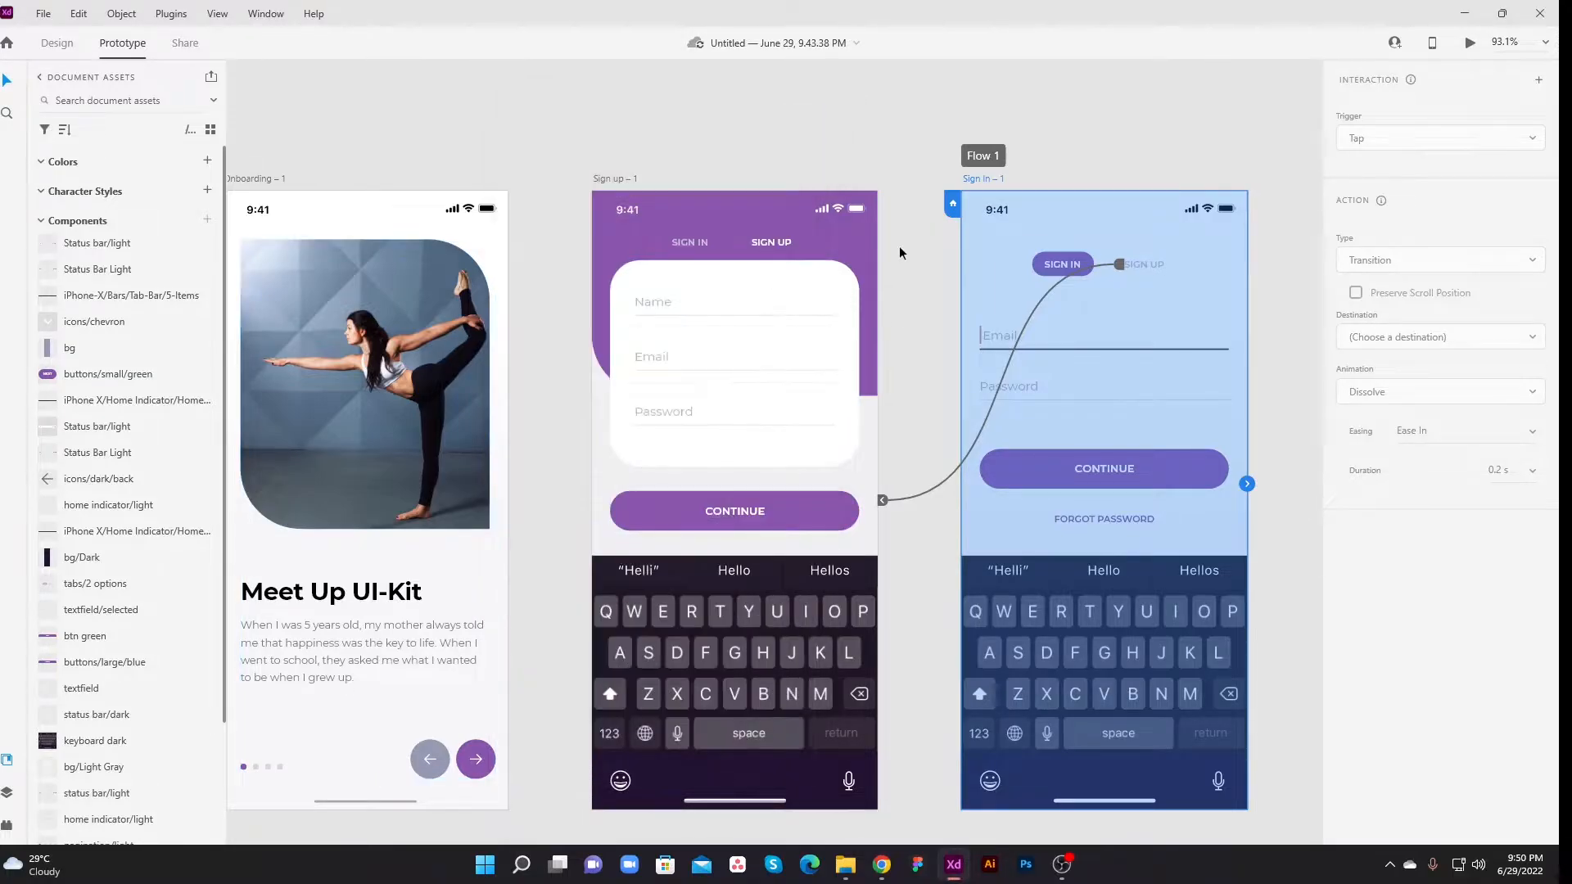
# Link the CONTINUE button on the Sign up artboard to the Sign in artboard with a tap-triggered transition
pyautogui.click(899, 246)
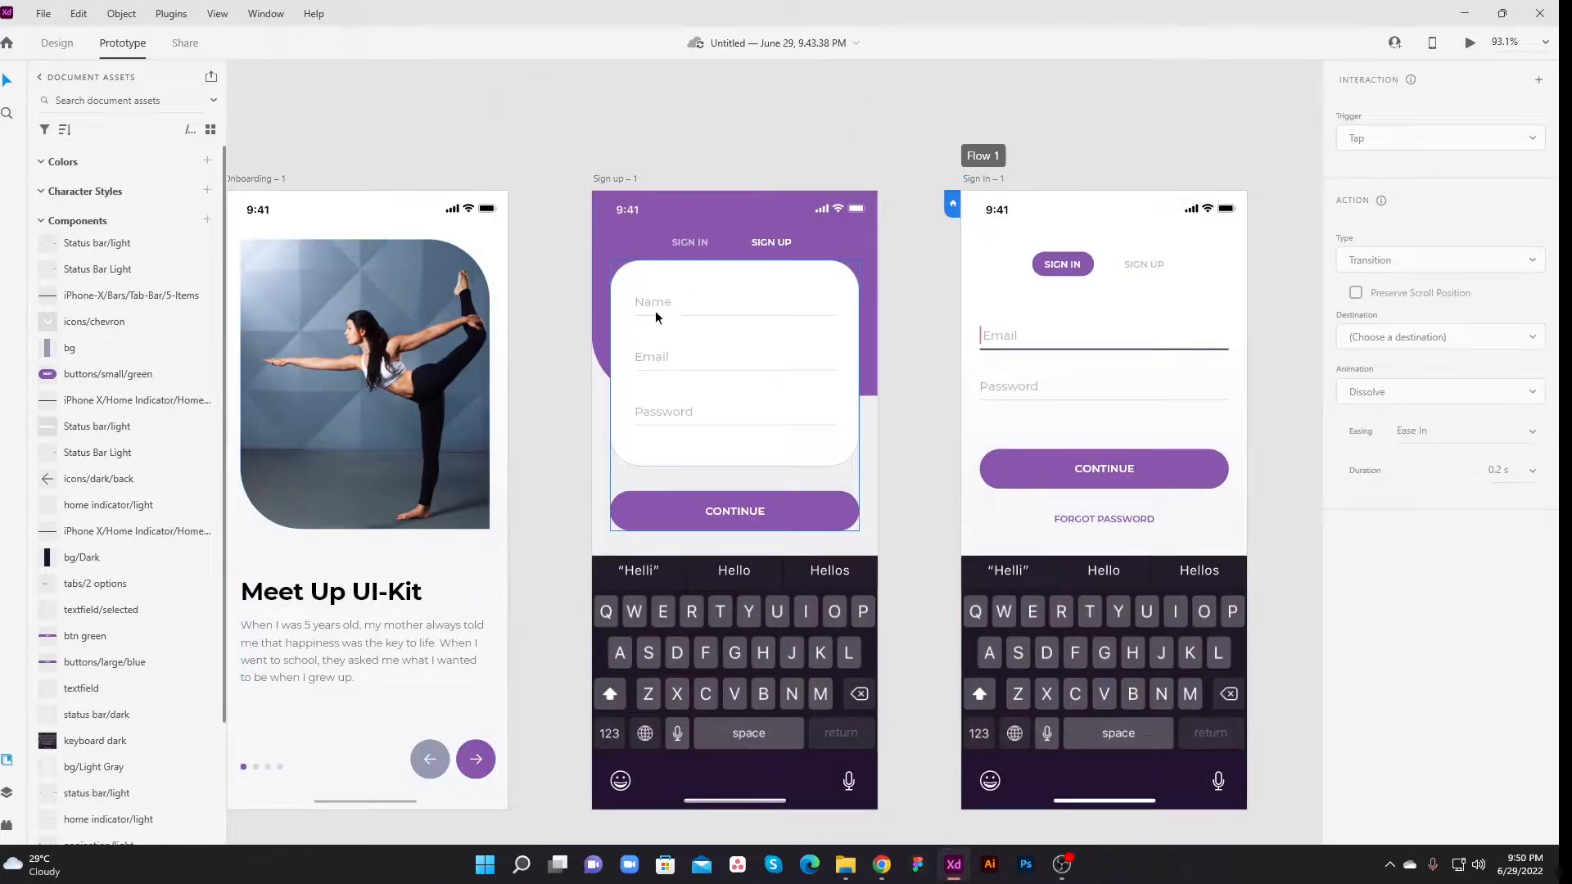
pyautogui.click(745, 492)
pyautogui.doubleClick(771, 507)
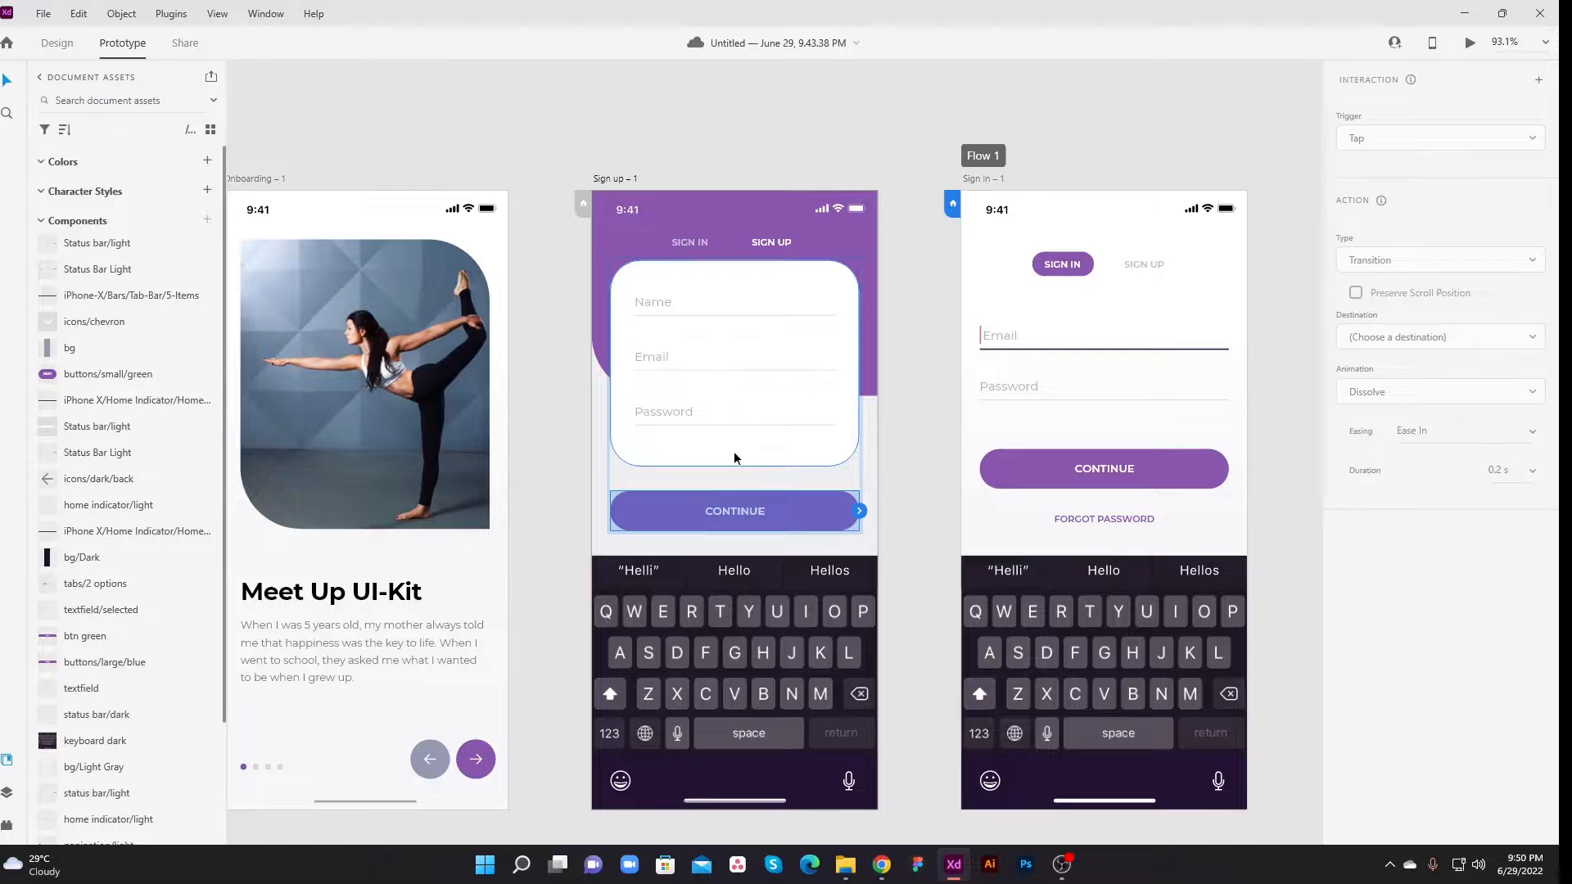
pyautogui.moveTo(859, 510); pyautogui.dragTo(966, 442)
# Link the CONTINUE button on the Sign in artboard to the Profile artboard with a tap-triggered transition
pyautogui.moveTo(906, 536); pyautogui.dragTo(535, 488)
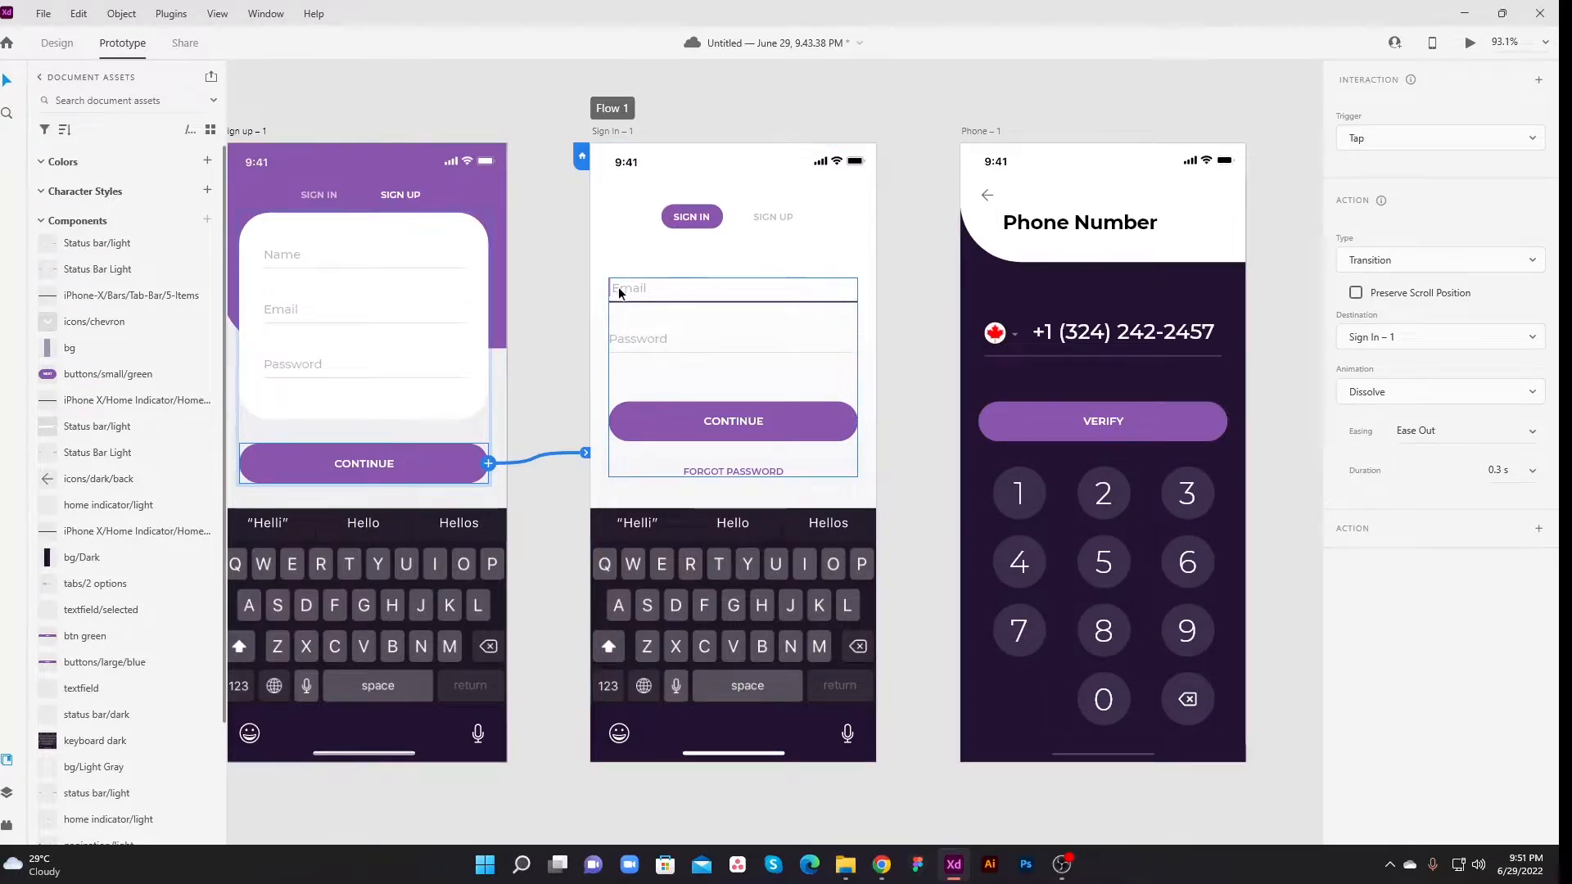
pyautogui.scroll(-5, 680, 283)
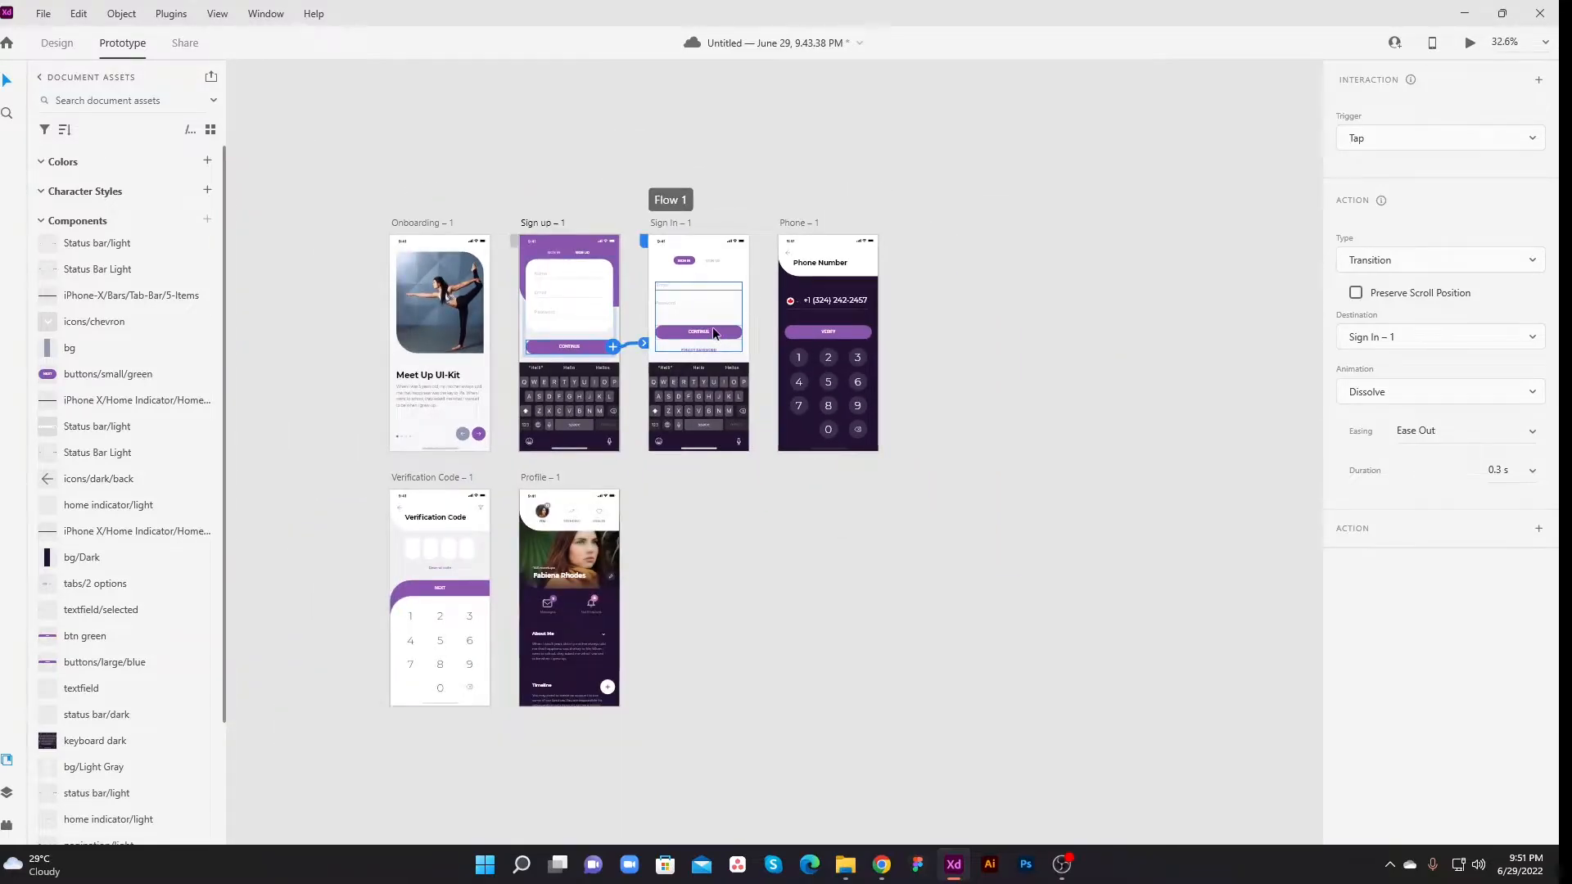
pyautogui.click(710, 329)
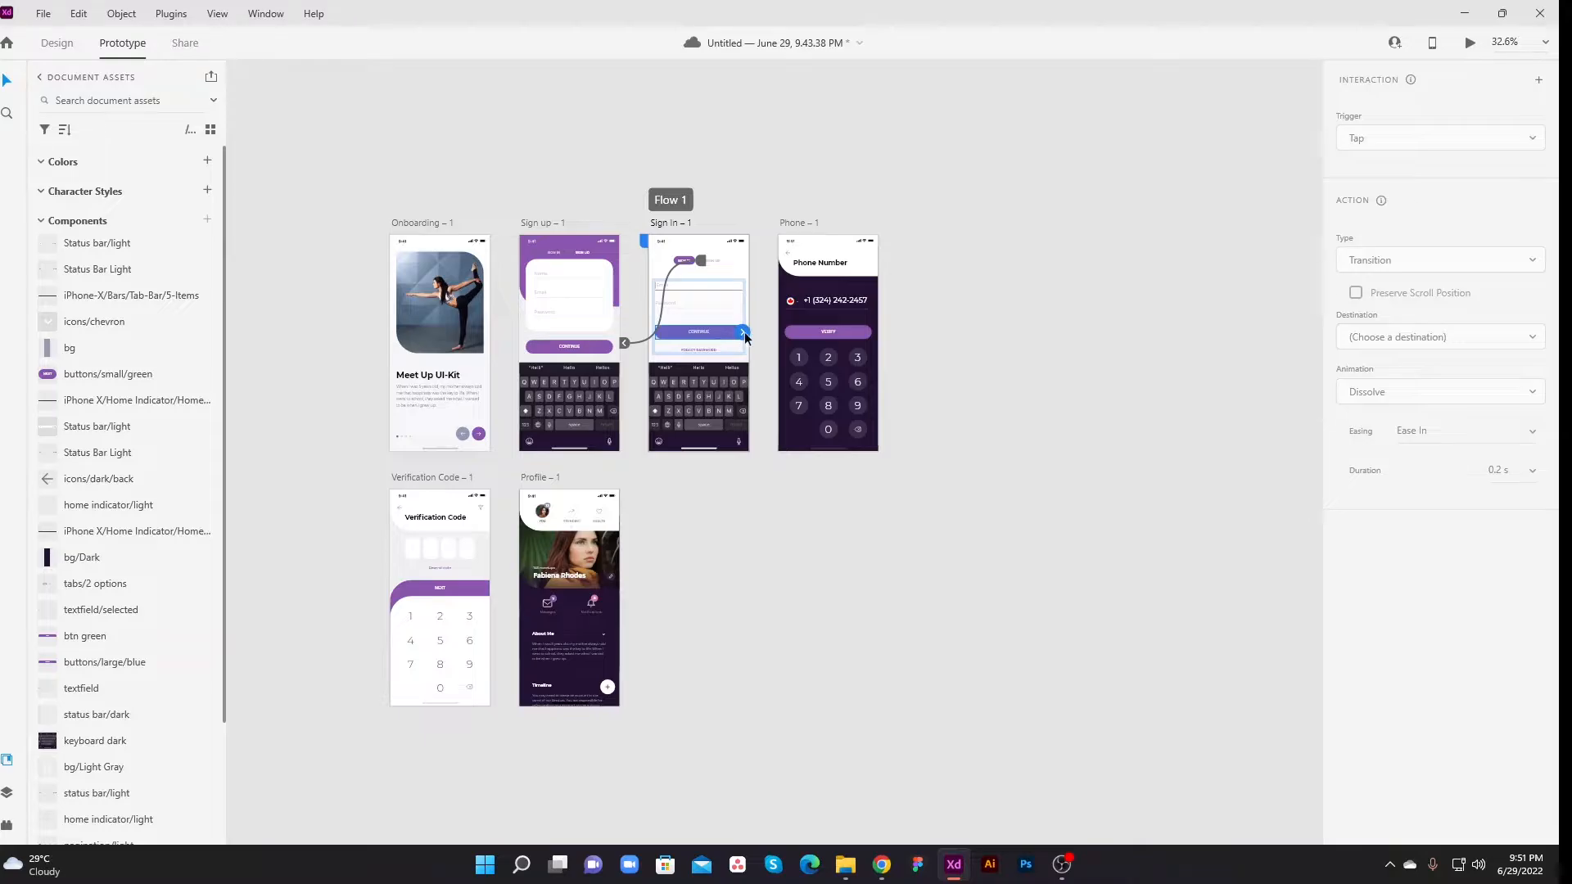
pyautogui.moveTo(745, 334); pyautogui.dragTo(584, 521)
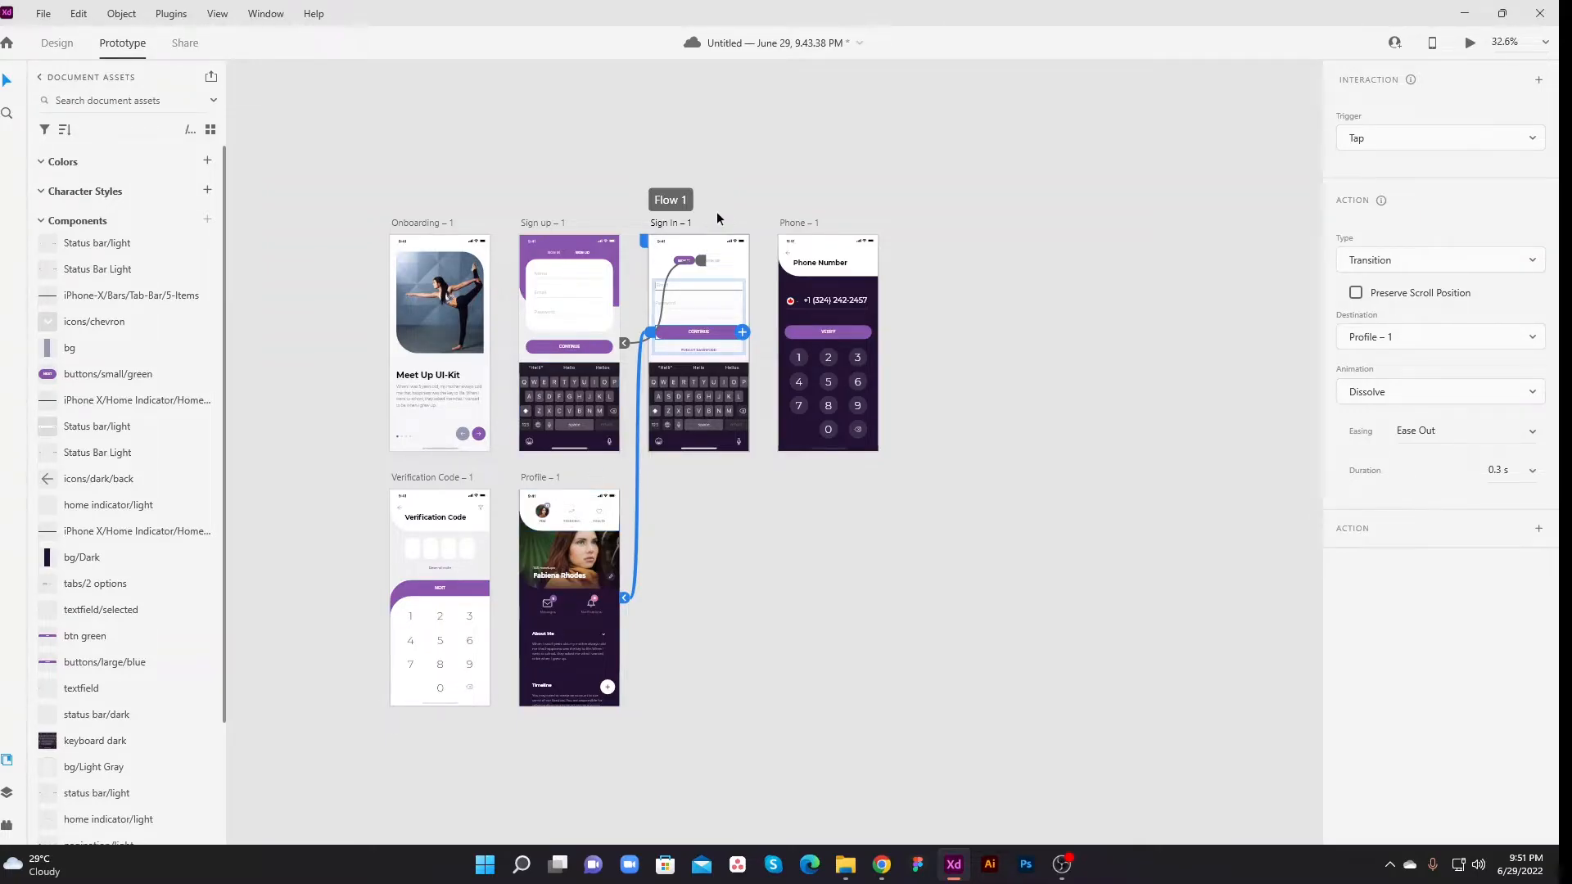
# Preview the prototype from the Sign in screen, test the SIGN UP link and both CONTINUE buttons, and close the preview
pyautogui.click(711, 244)
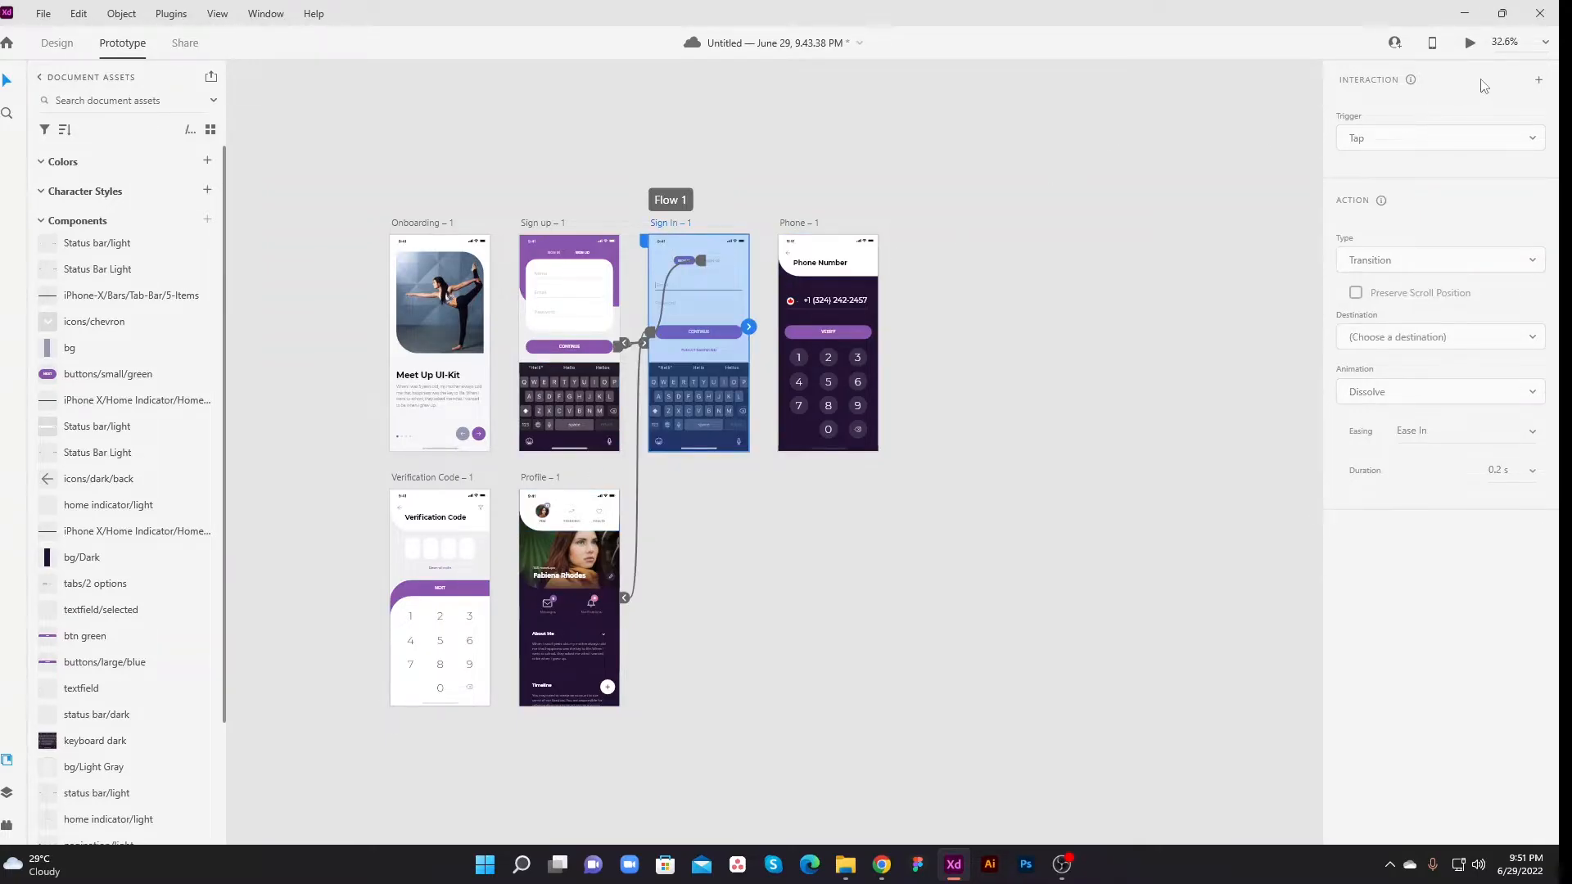
pyautogui.click(1470, 43)
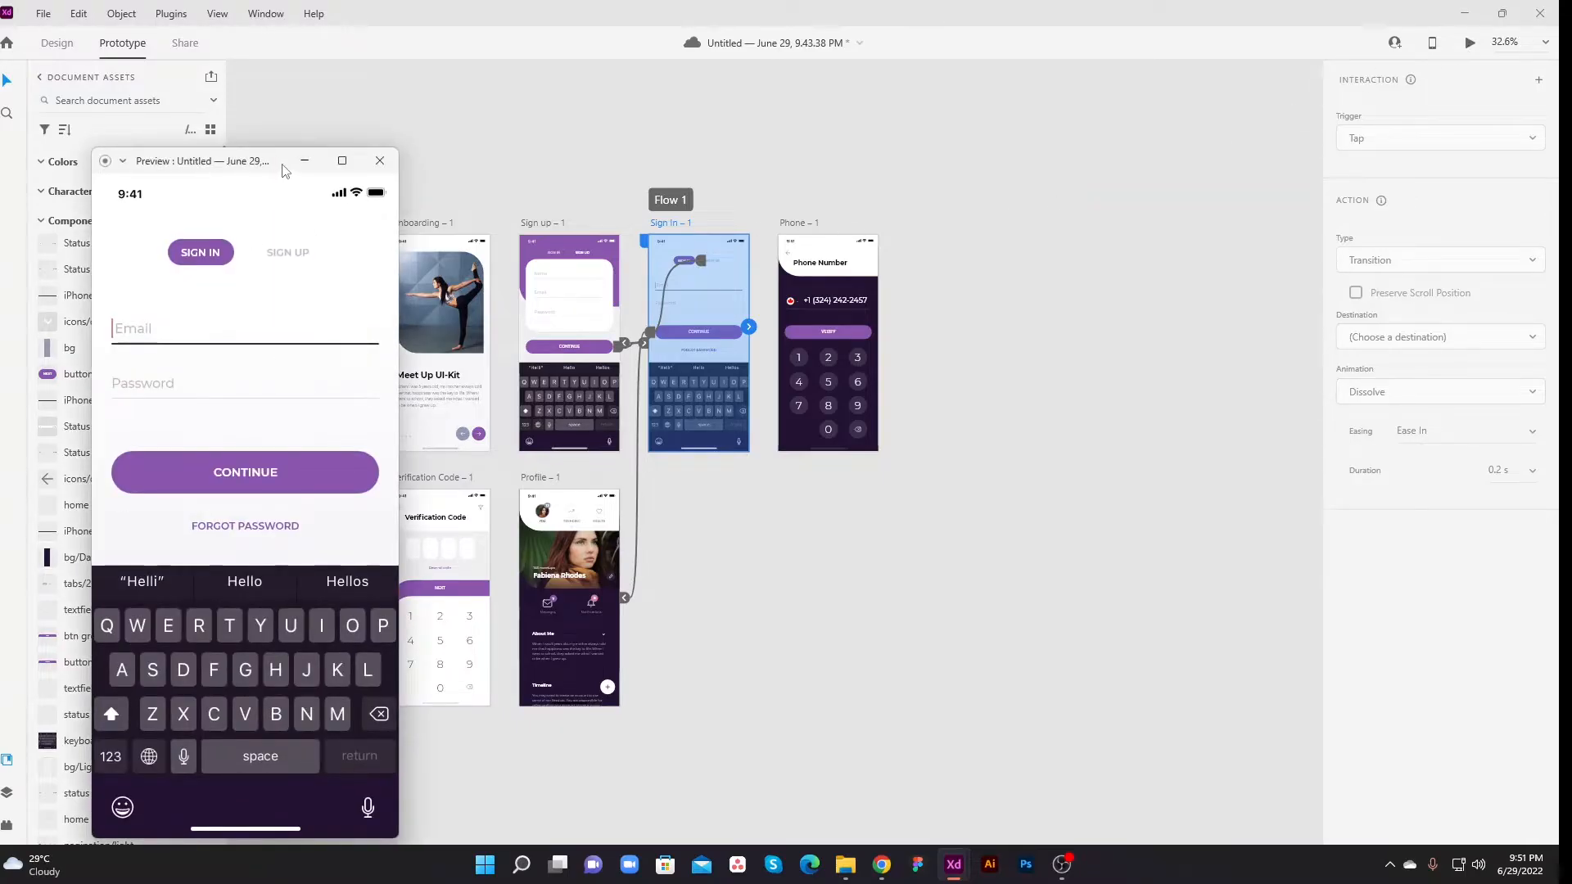
pyautogui.moveTo(281, 163); pyautogui.dragTo(872, 103)
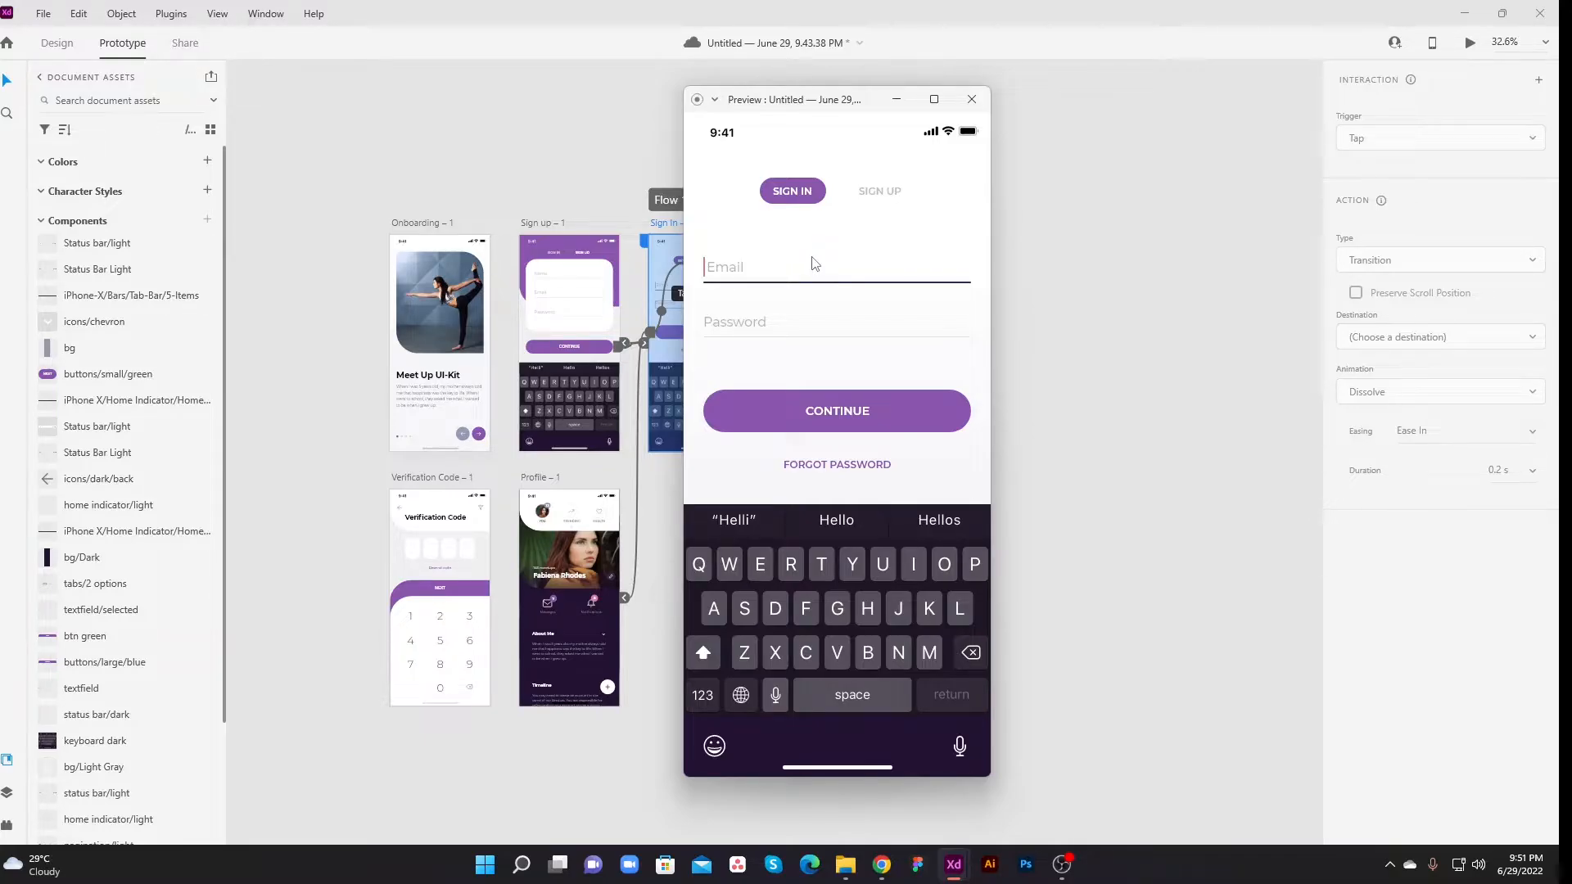
pyautogui.click(882, 193)
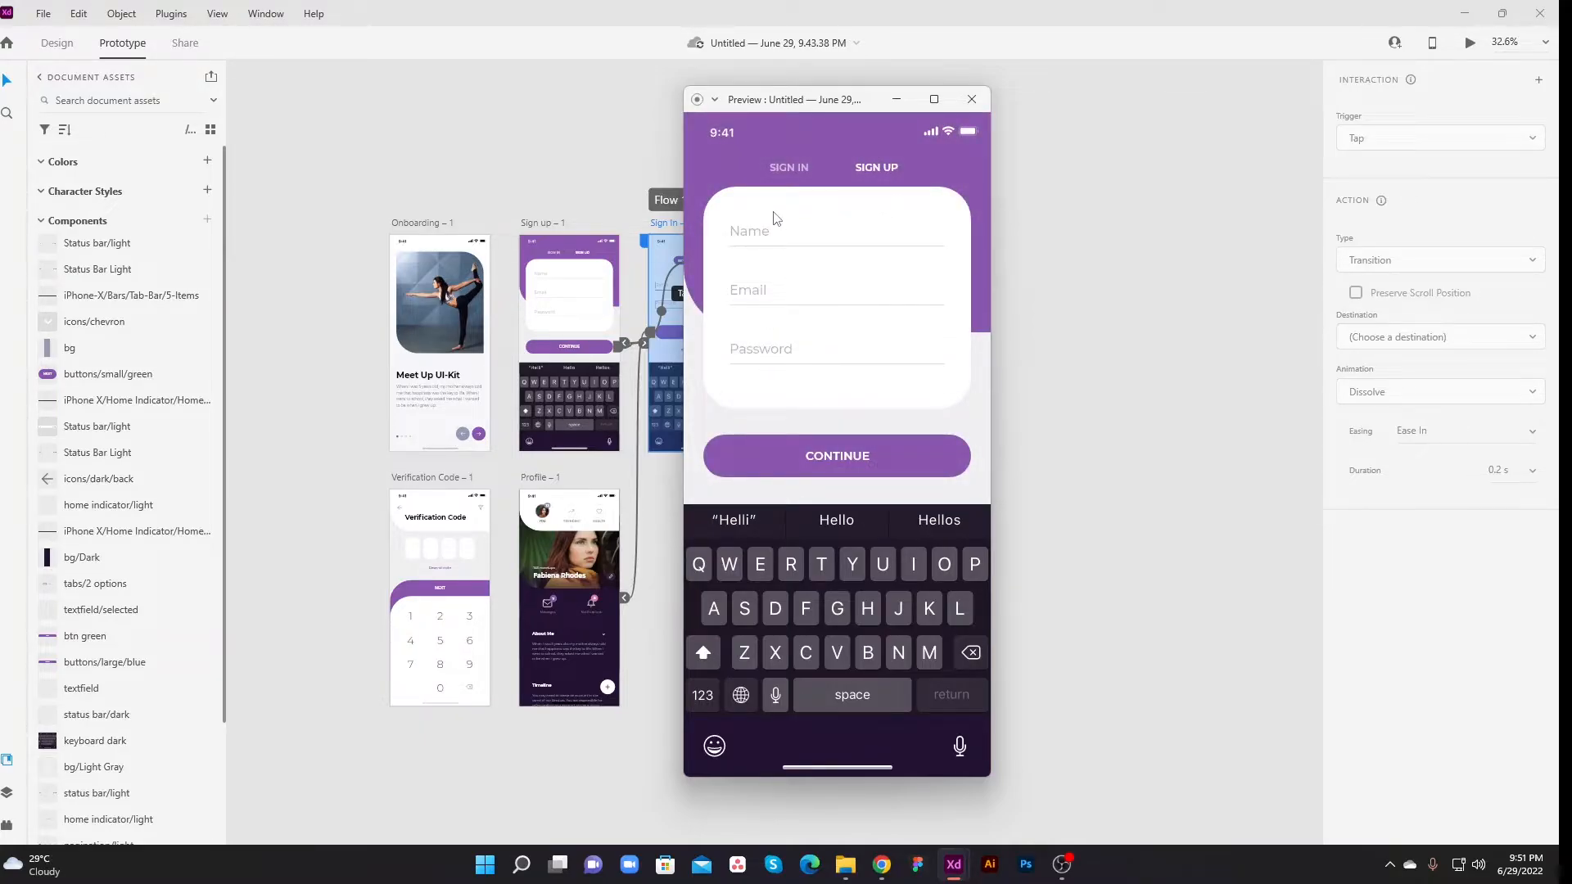
pyautogui.click(857, 469)
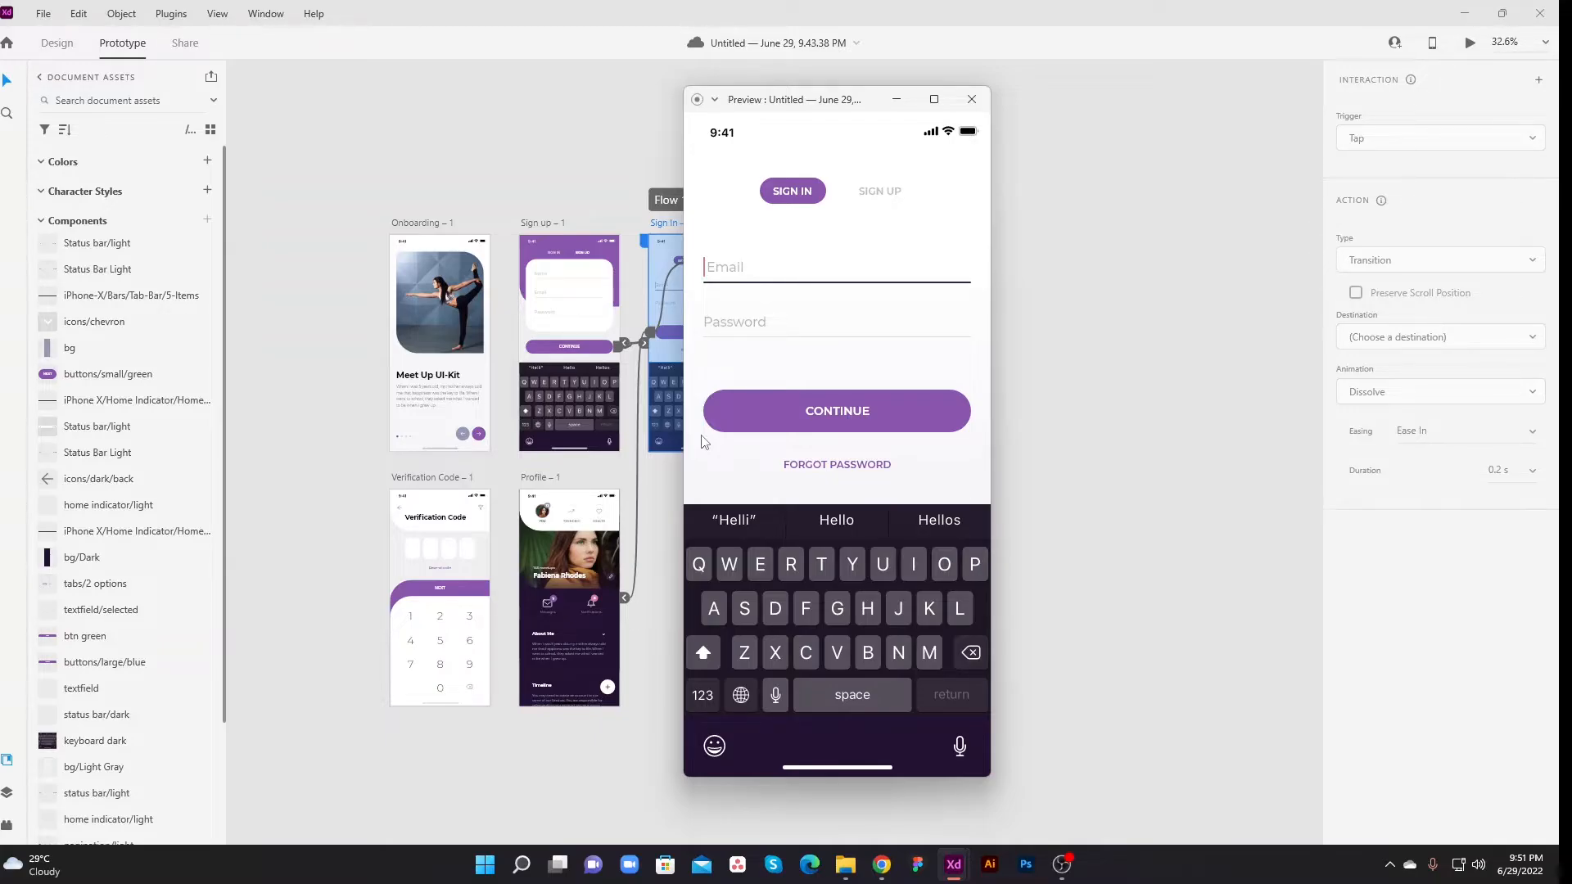
pyautogui.click(835, 412)
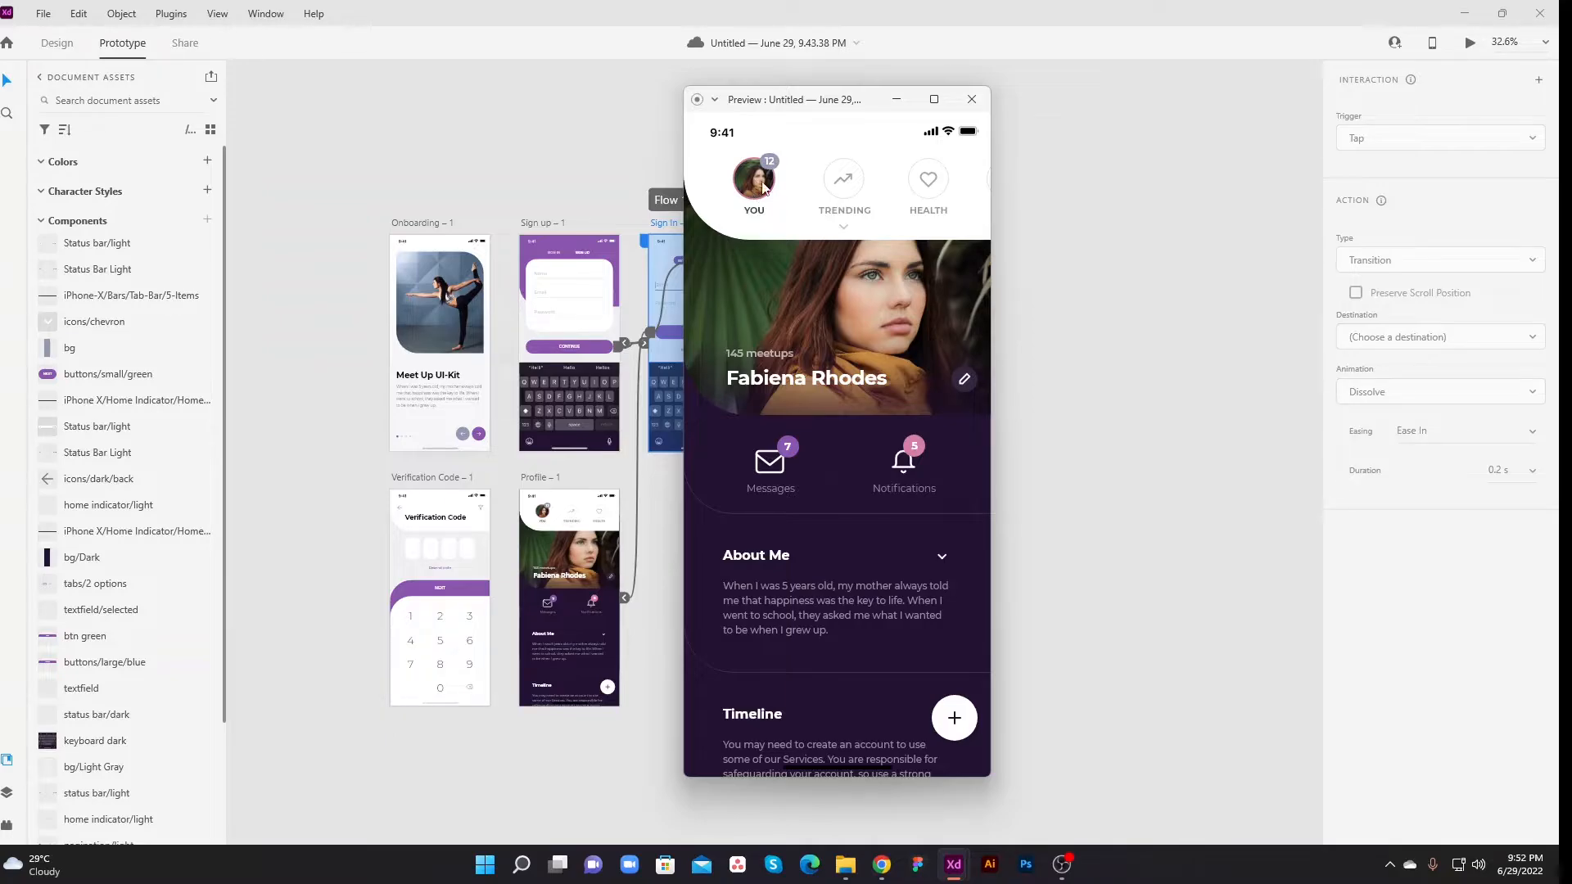
pyautogui.click(971, 99)
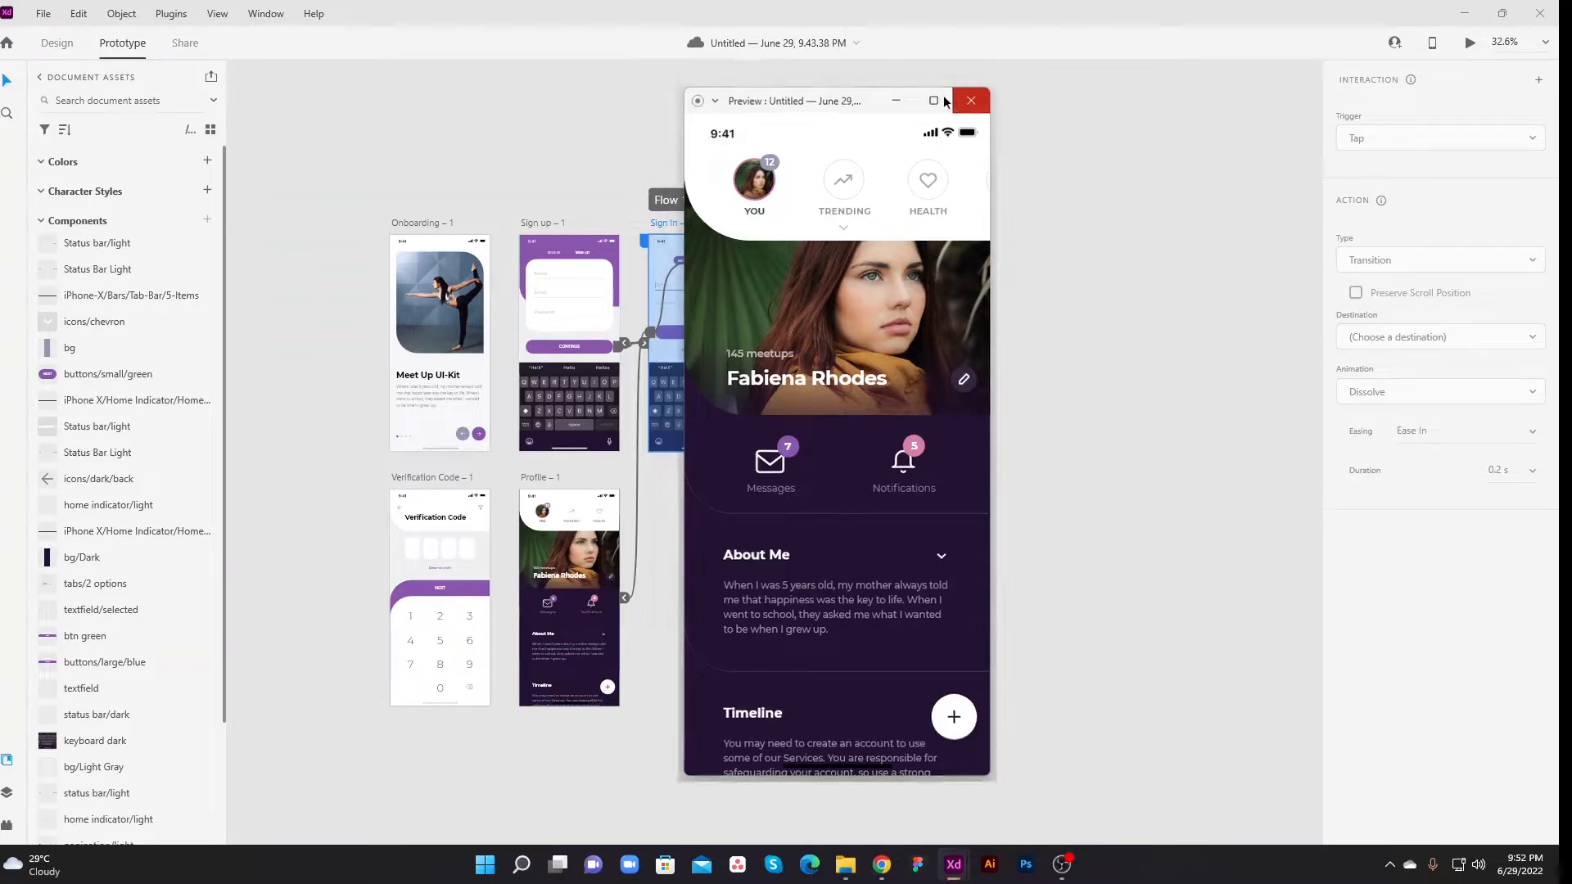
# Link the FORGOT PASSWORD label on the Sign in artboard to the Phone artboard with a tap-triggered transition
pyautogui.moveTo(692, 517); pyautogui.dragTo(736, 532)
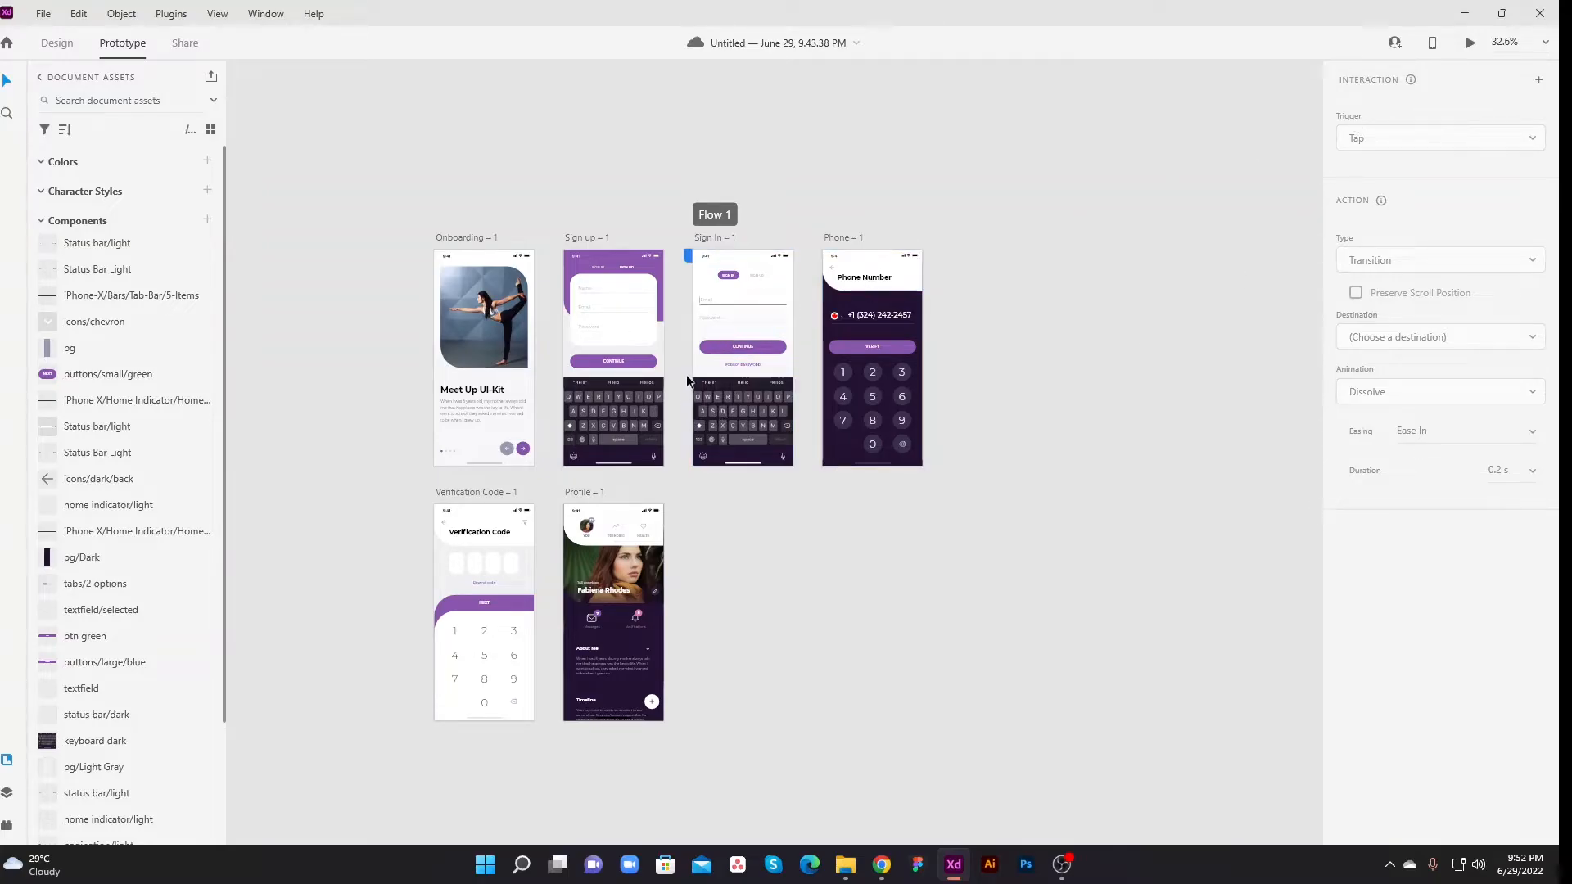
pyautogui.scroll(5, 686, 375)
pyautogui.scroll(-1, 690, 376)
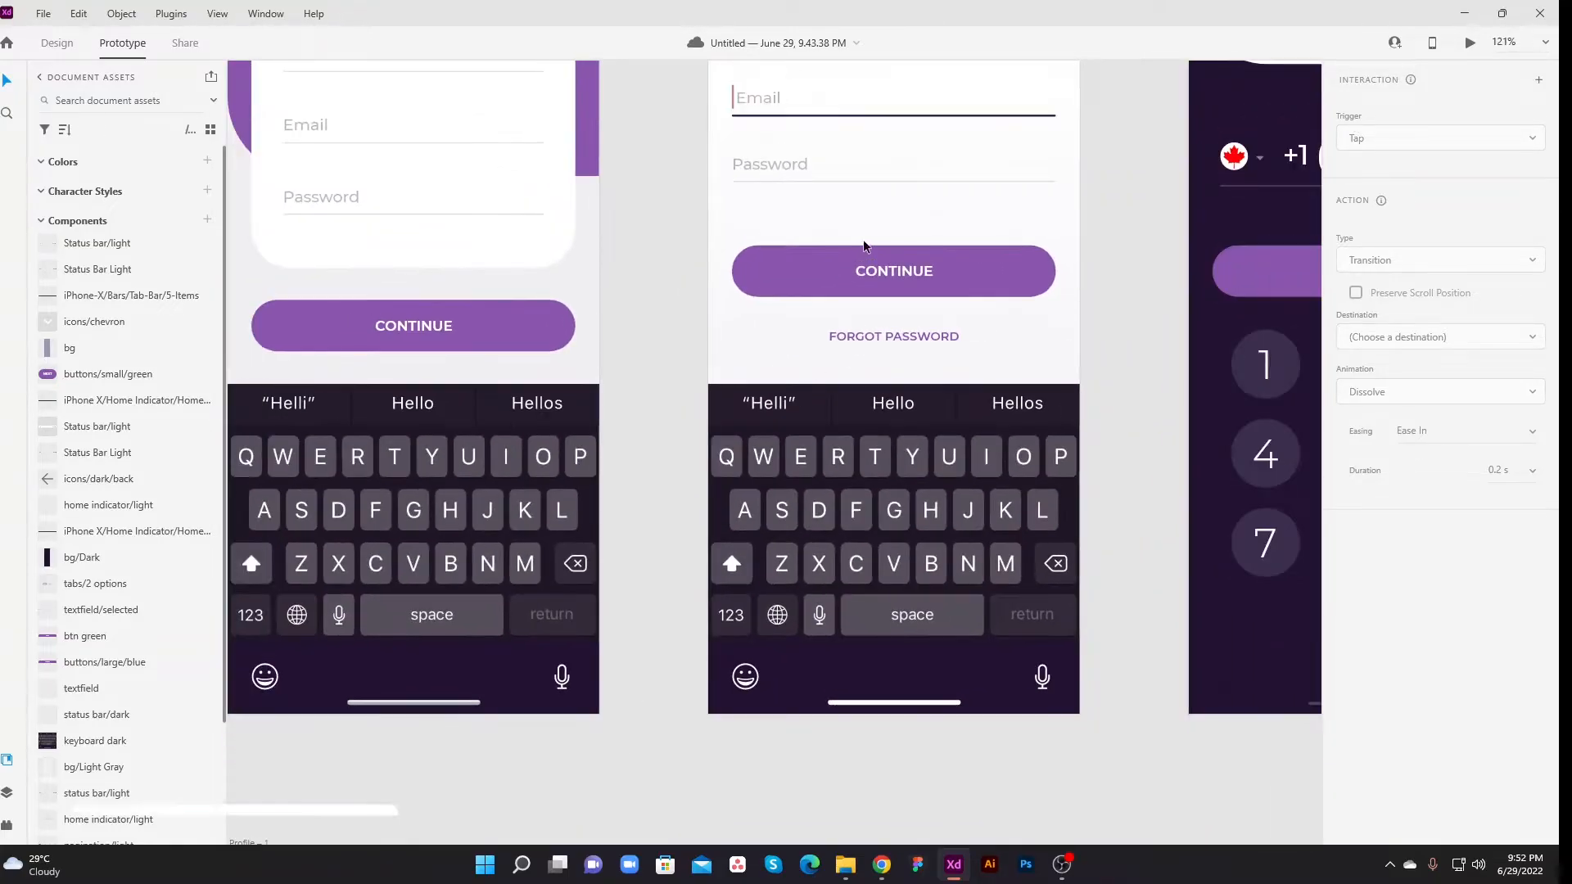
pyautogui.moveTo(904, 218); pyautogui.dragTo(820, 393)
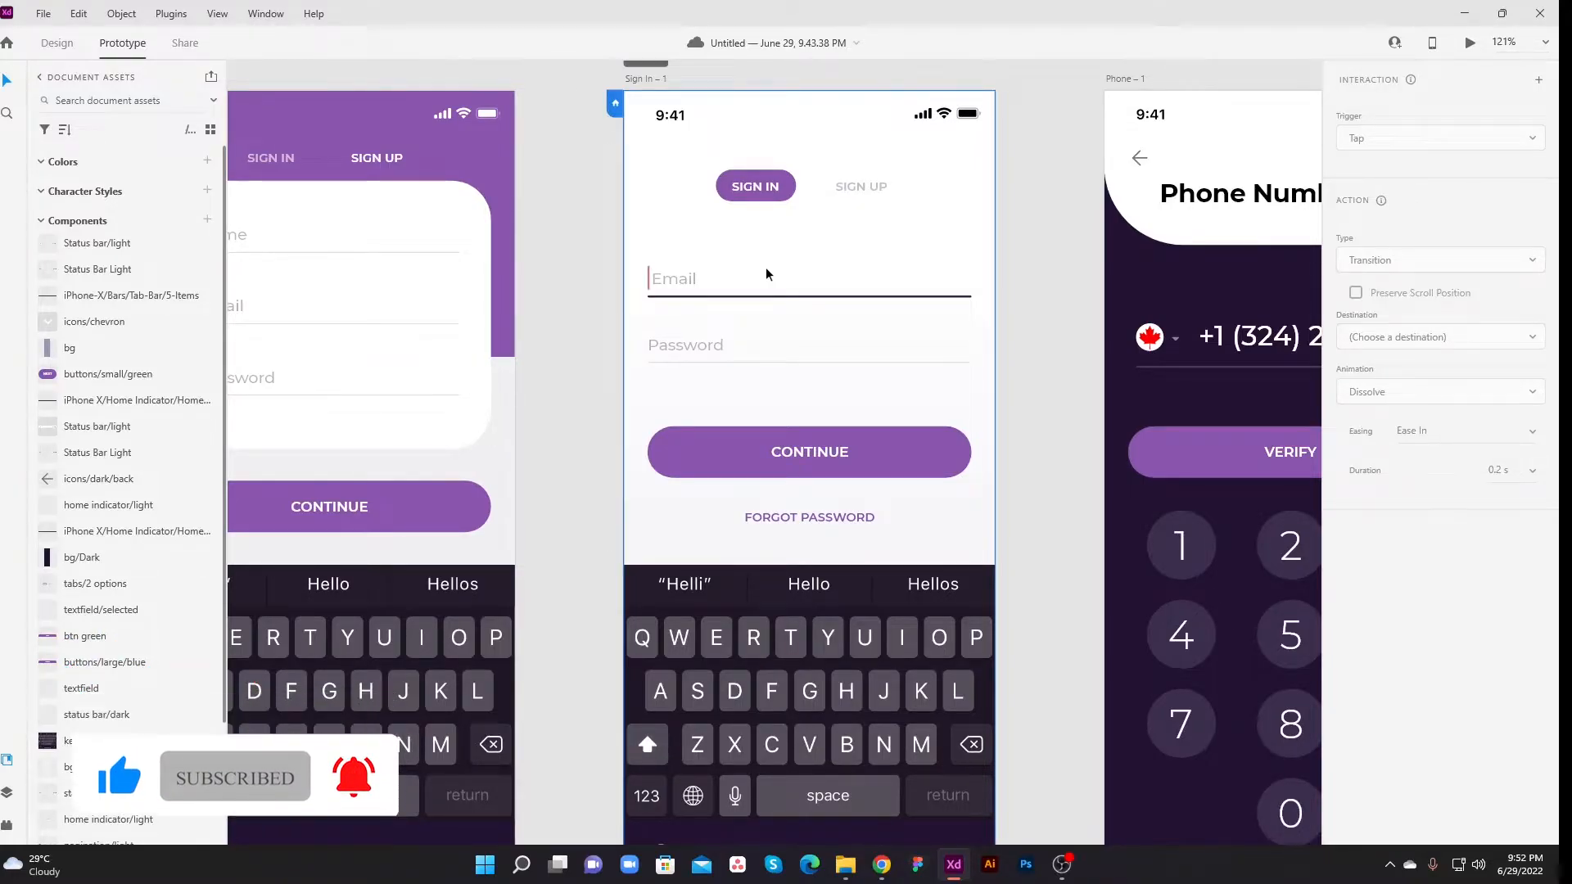
pyautogui.click(843, 519)
pyautogui.scroll(-5, 858, 514)
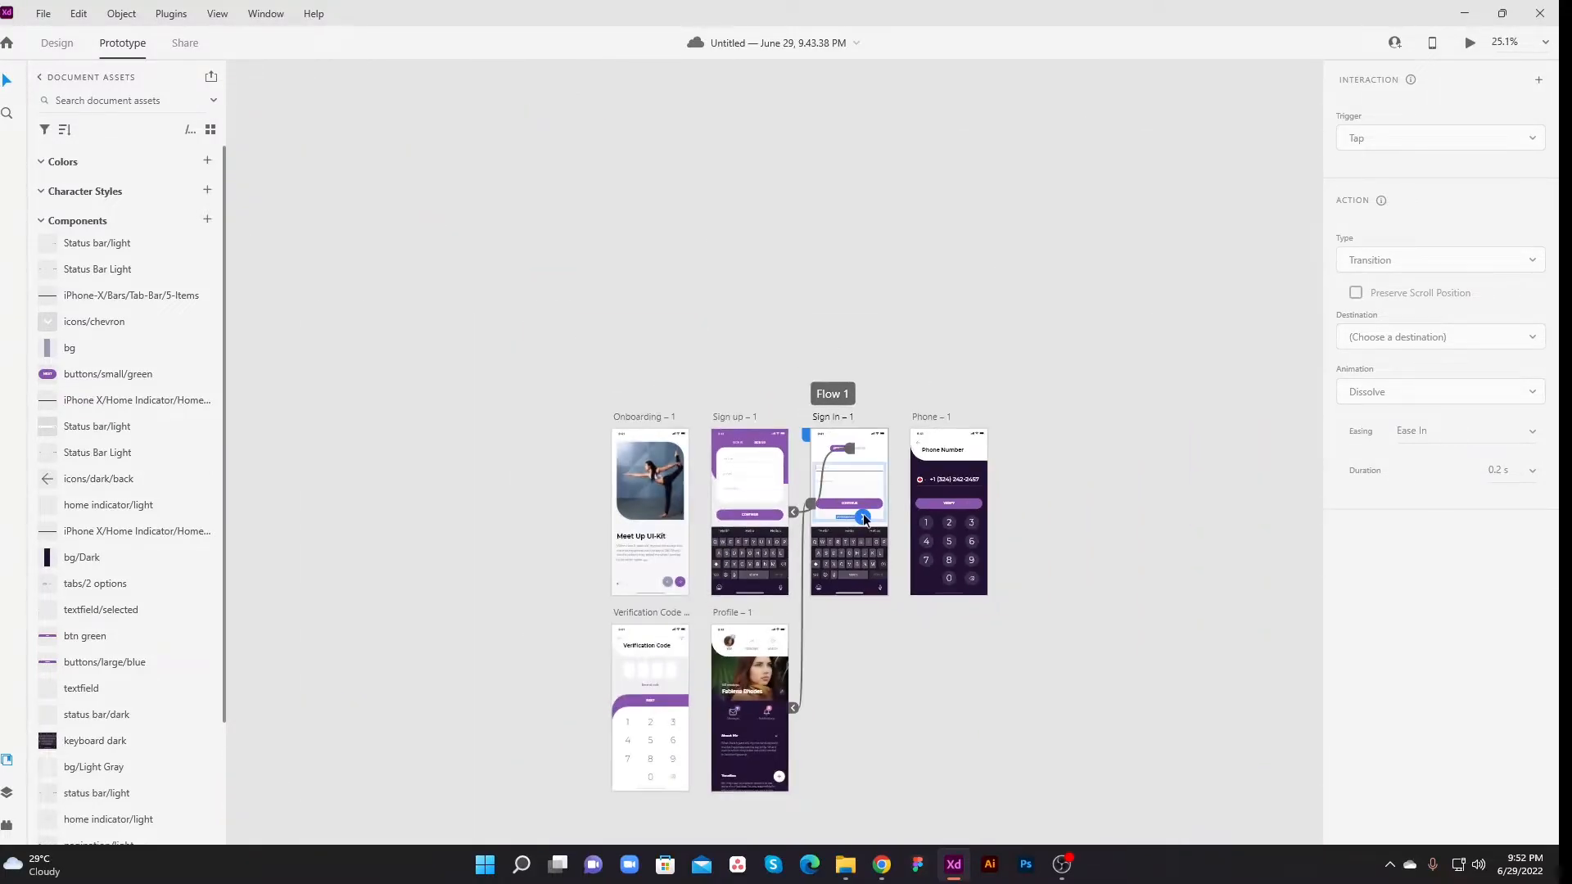
pyautogui.scroll(1, 863, 514)
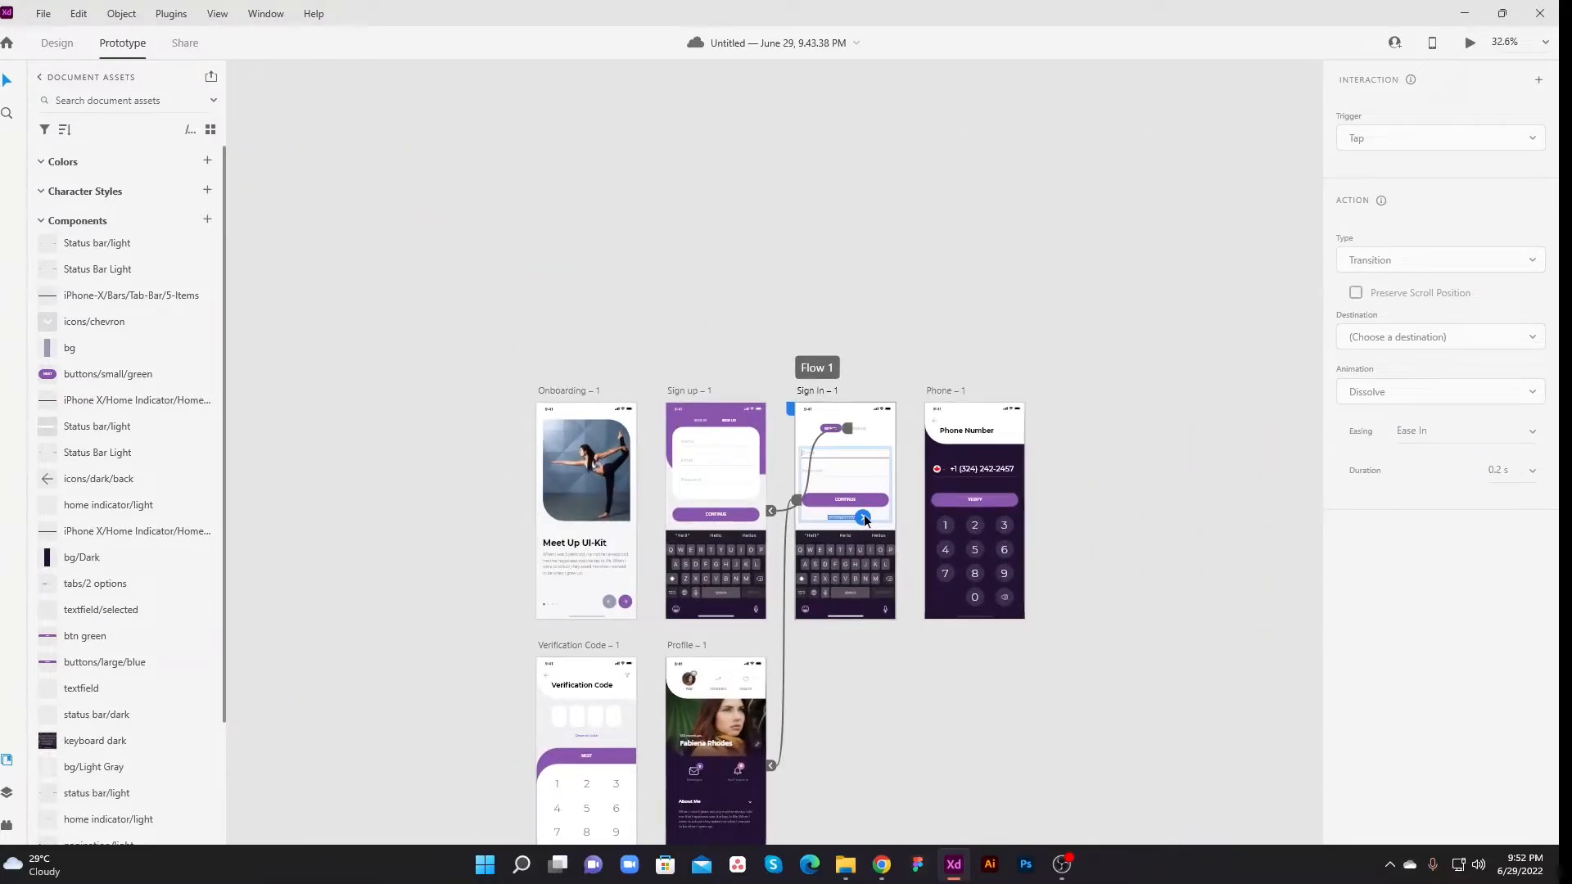
pyautogui.moveTo(863, 516); pyautogui.dragTo(970, 491)
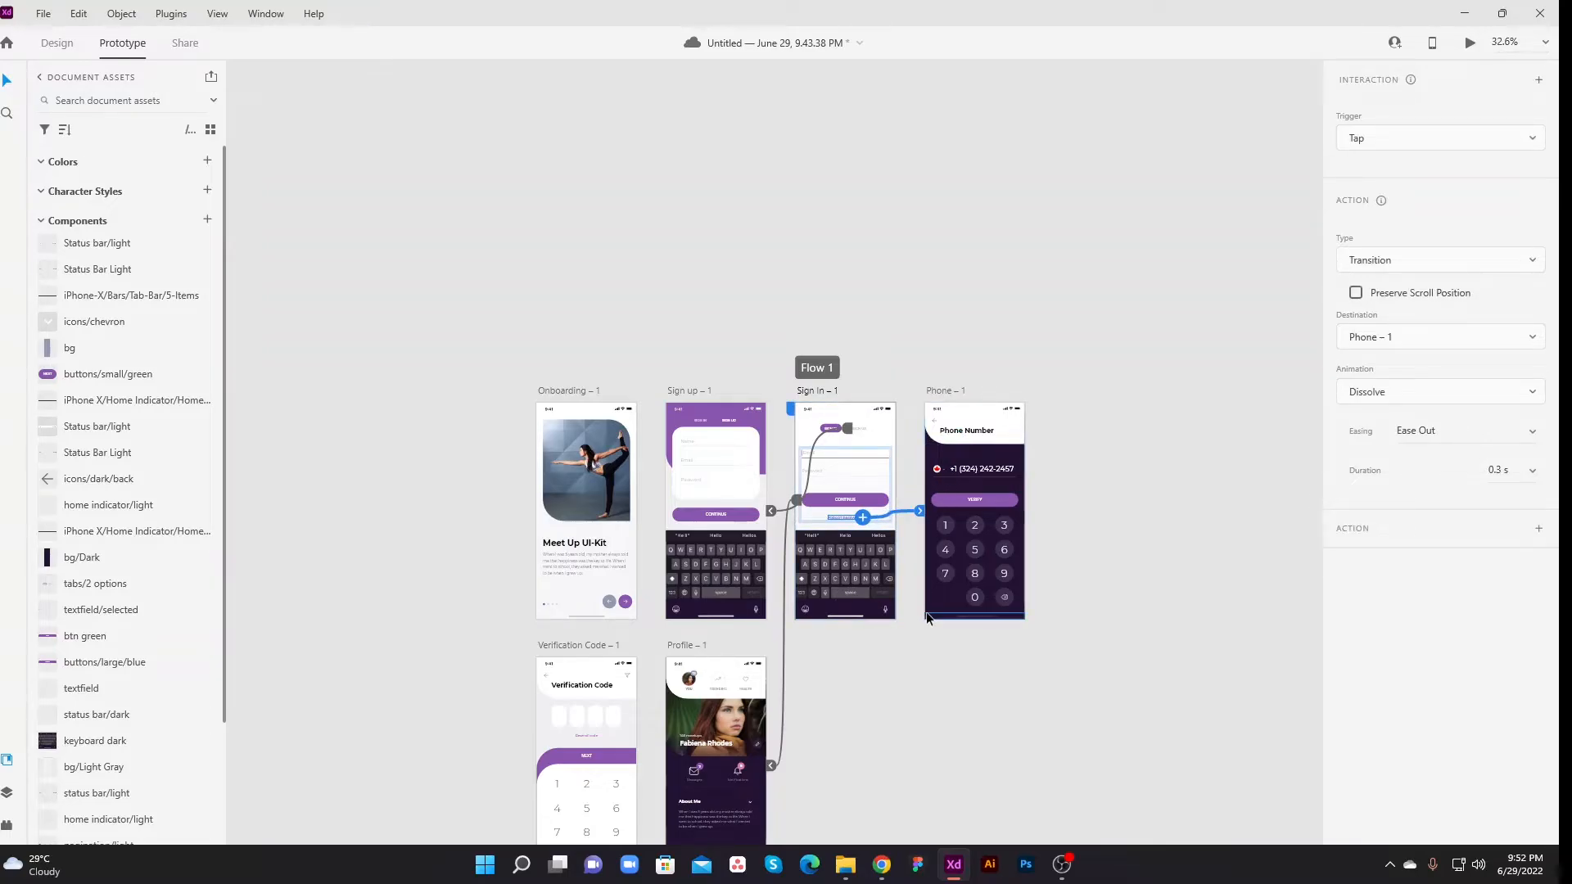
pyautogui.click(998, 502)
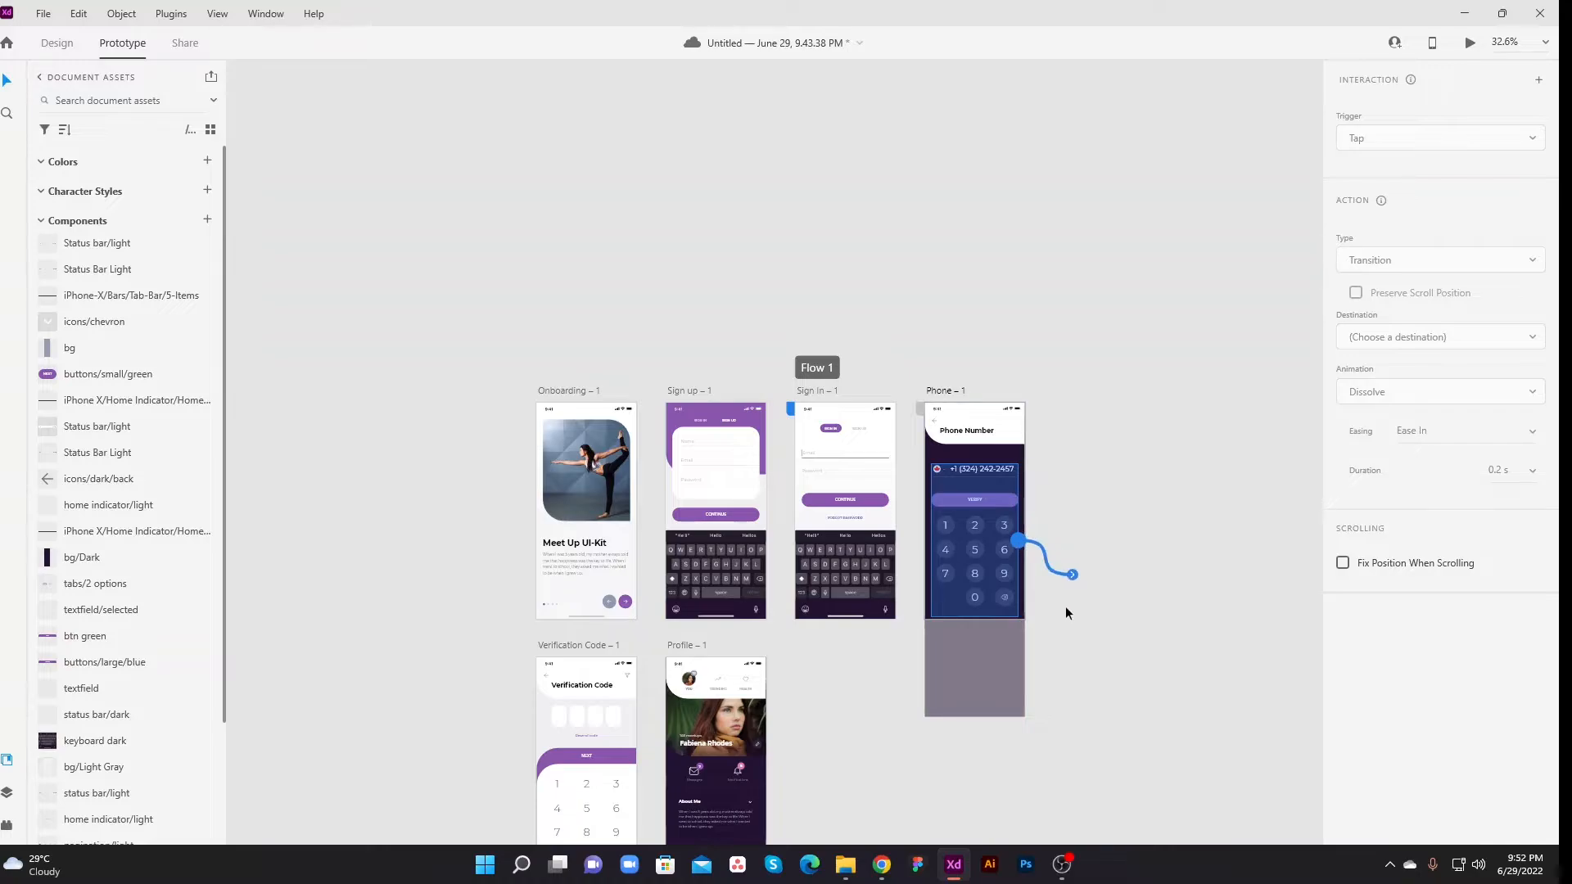
pyautogui.moveTo(1073, 575); pyautogui.dragTo(575, 663)
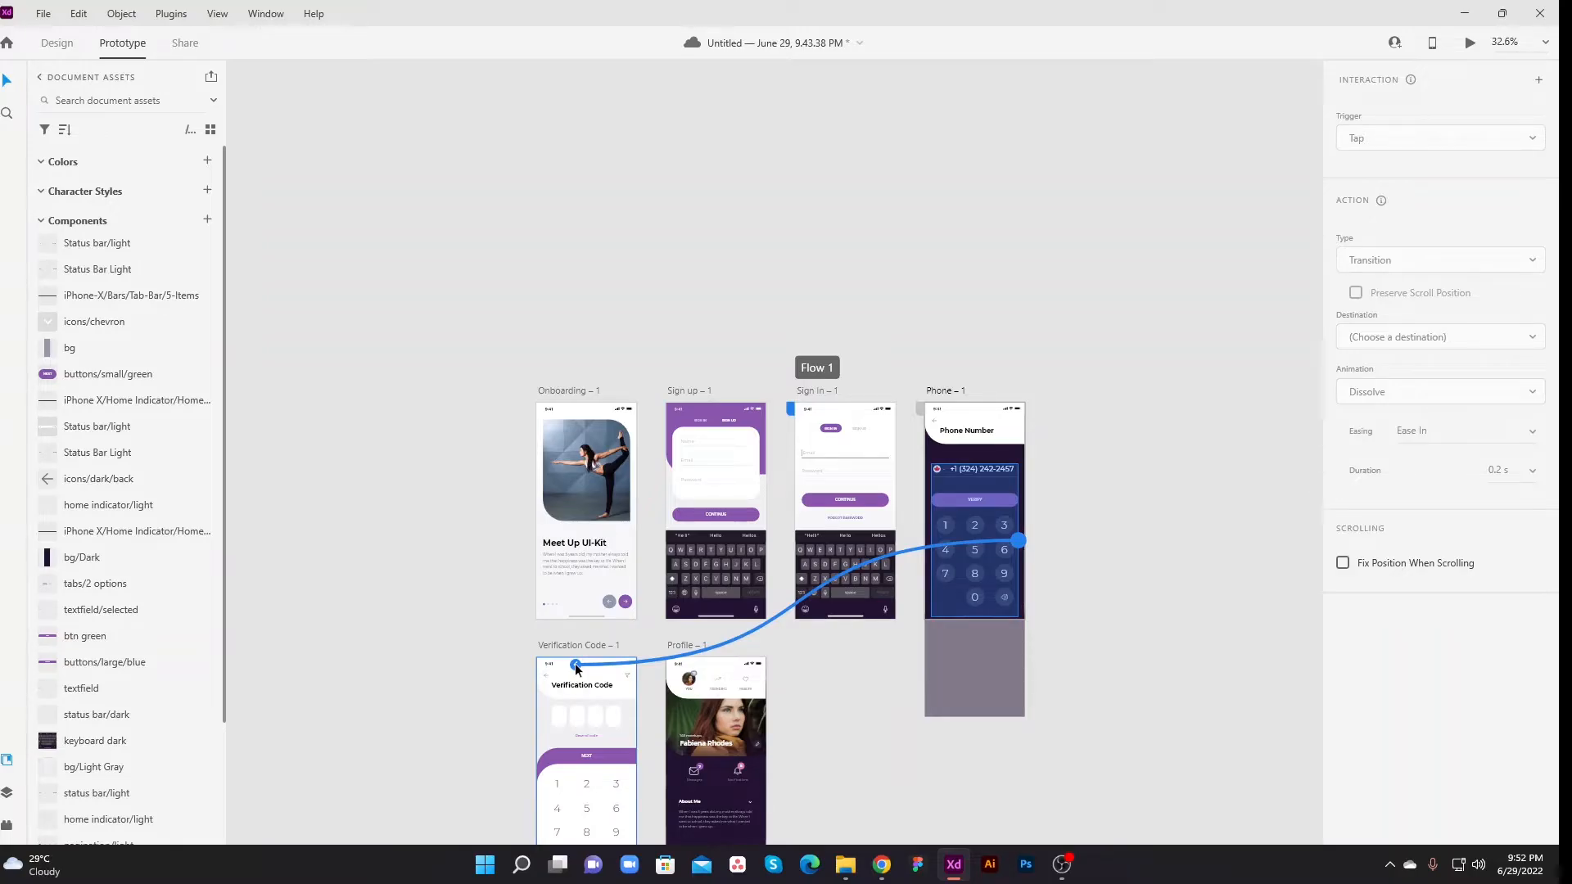
pyautogui.moveTo(575, 664); pyautogui.dragTo(986, 646)
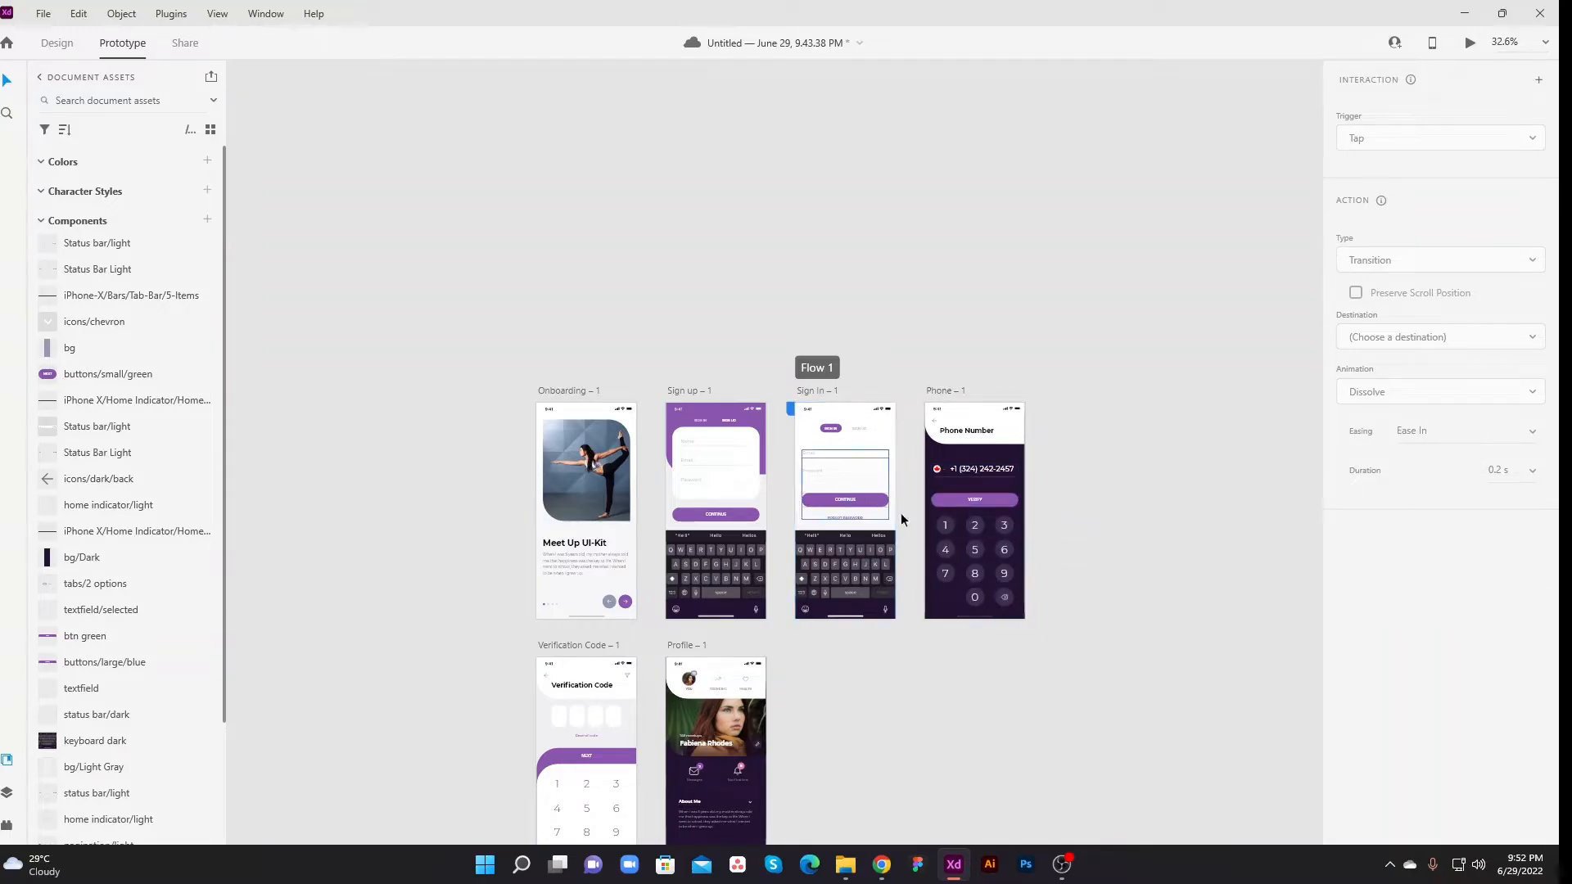
pyautogui.click(853, 516)
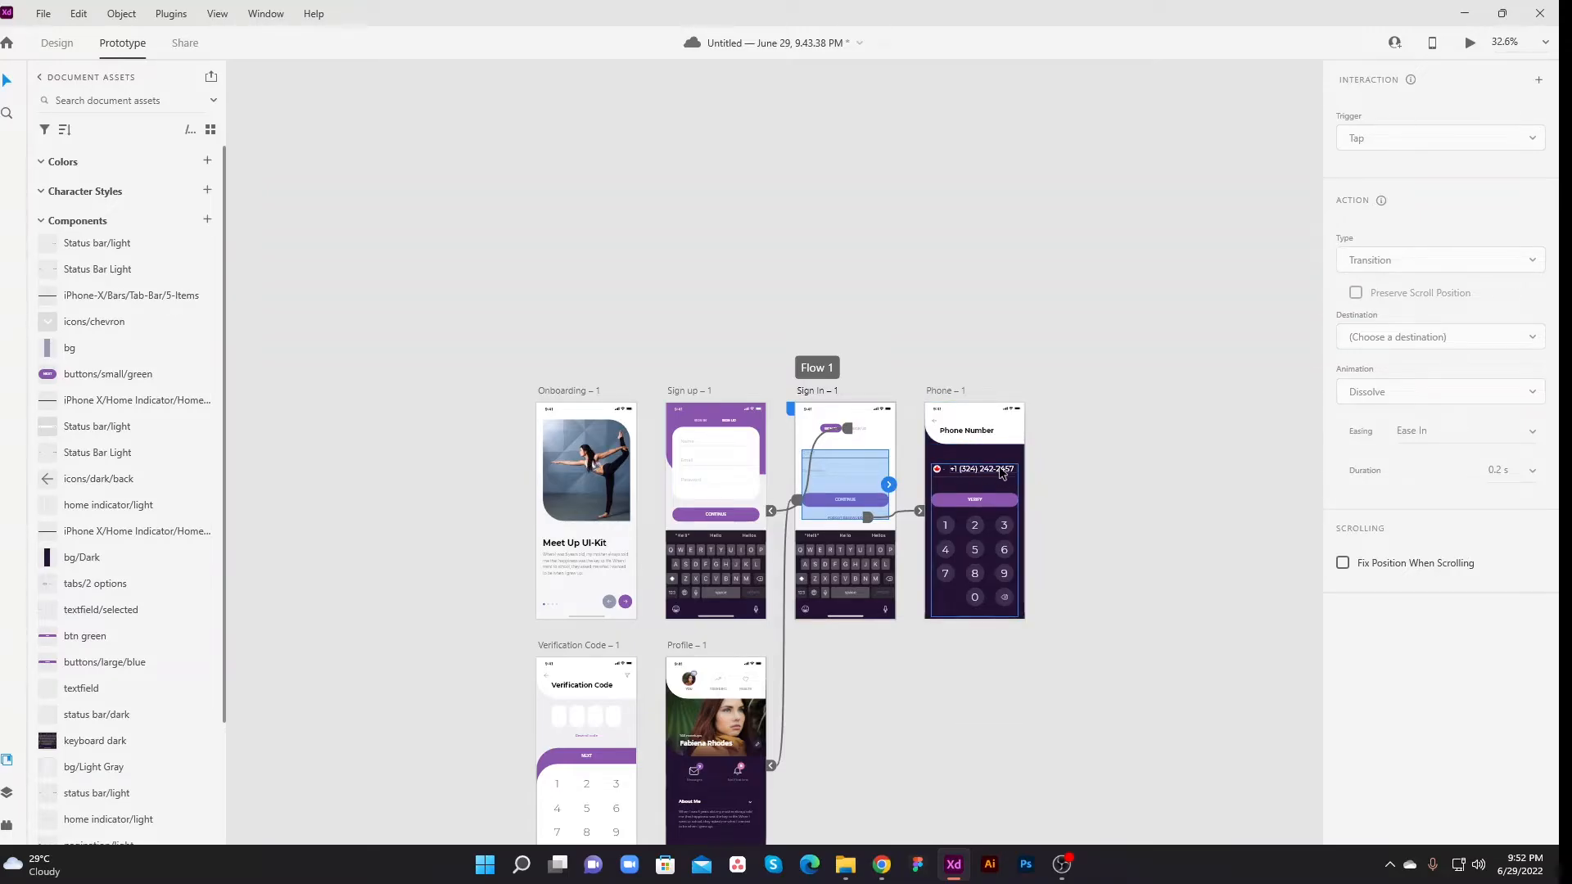
# Link the VERIFY button inside the Phone artboard's group to the Verification Code artboard with a tap-triggered transition
pyautogui.click(989, 497)
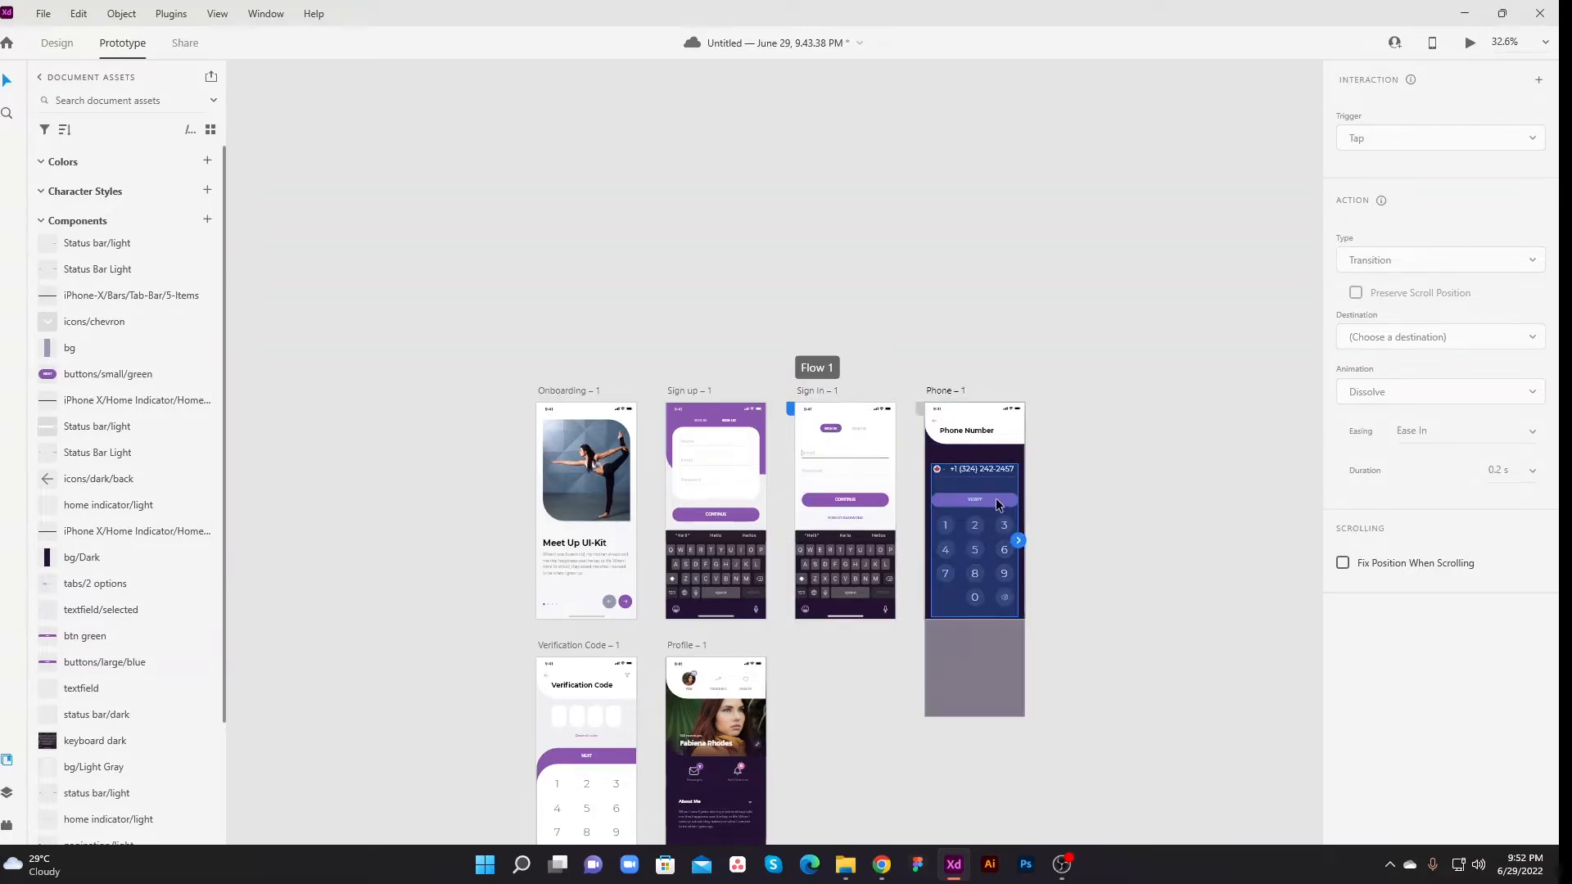
pyautogui.doubleClick(993, 504)
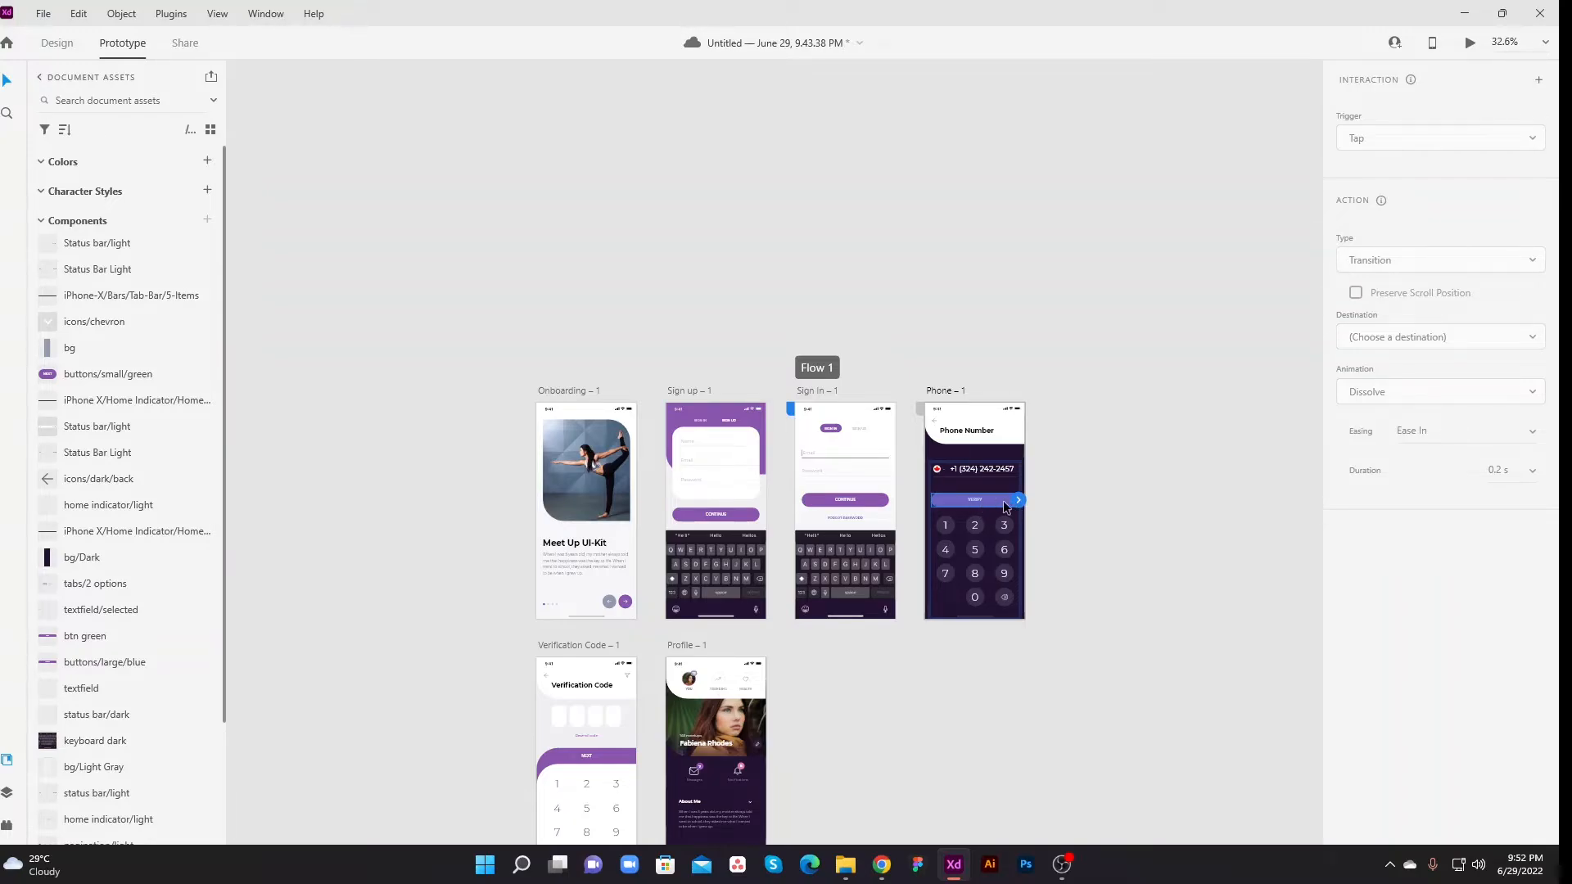
pyautogui.moveTo(1019, 500); pyautogui.dragTo(576, 659)
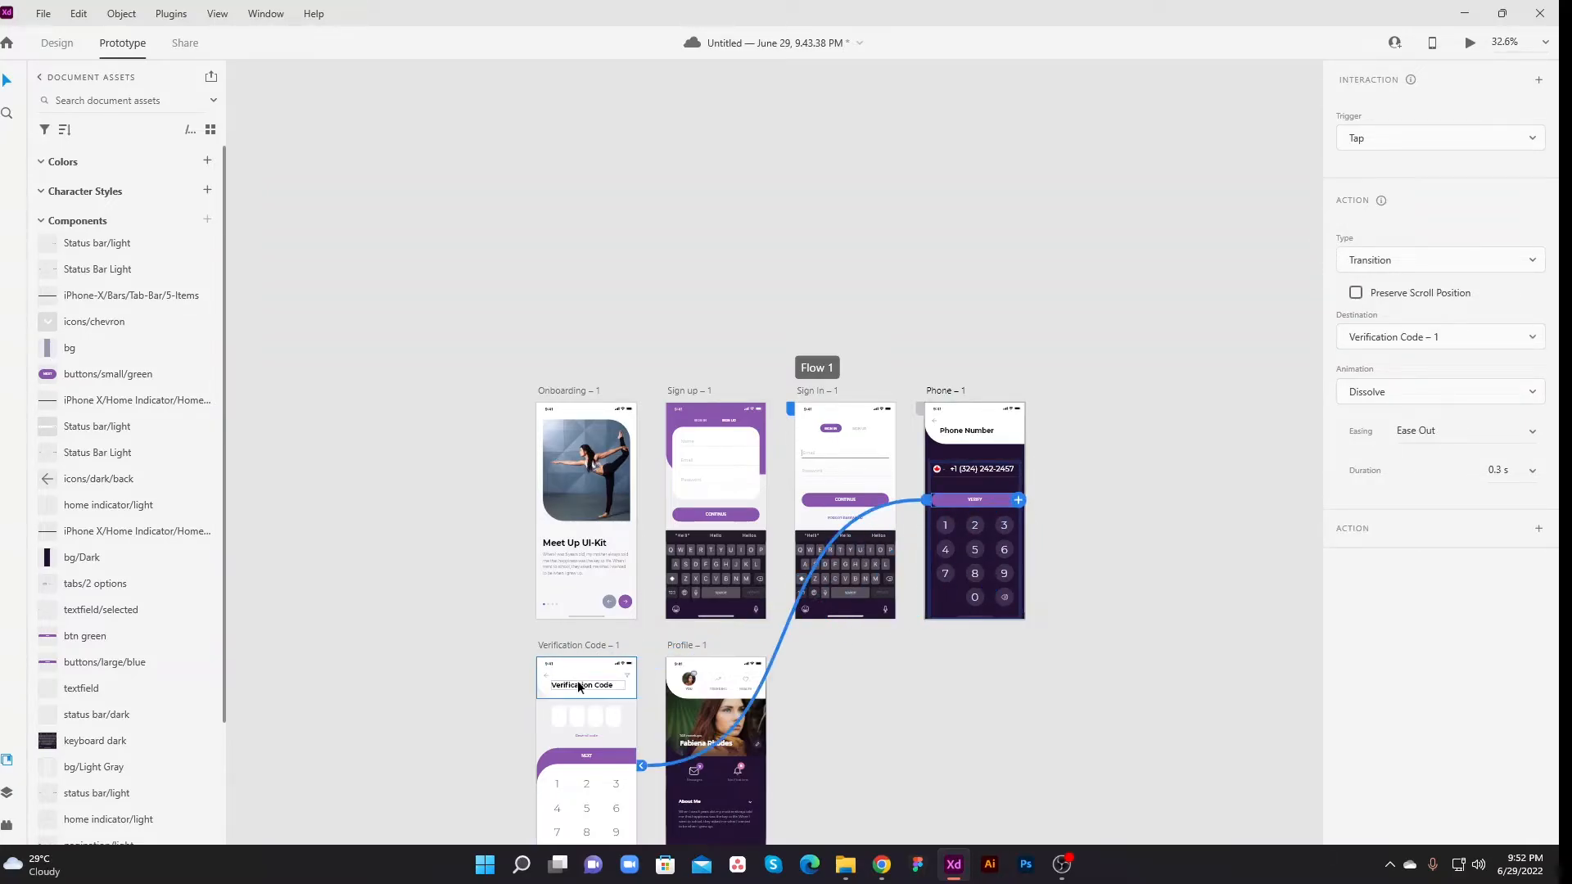
# Link the NEXT label on the Verification Code artboard to the Profile artboard with a tap-triggered transition
pyautogui.scroll(4, 583, 694)
pyautogui.moveTo(602, 700); pyautogui.dragTo(682, 381)
pyautogui.click(671, 524)
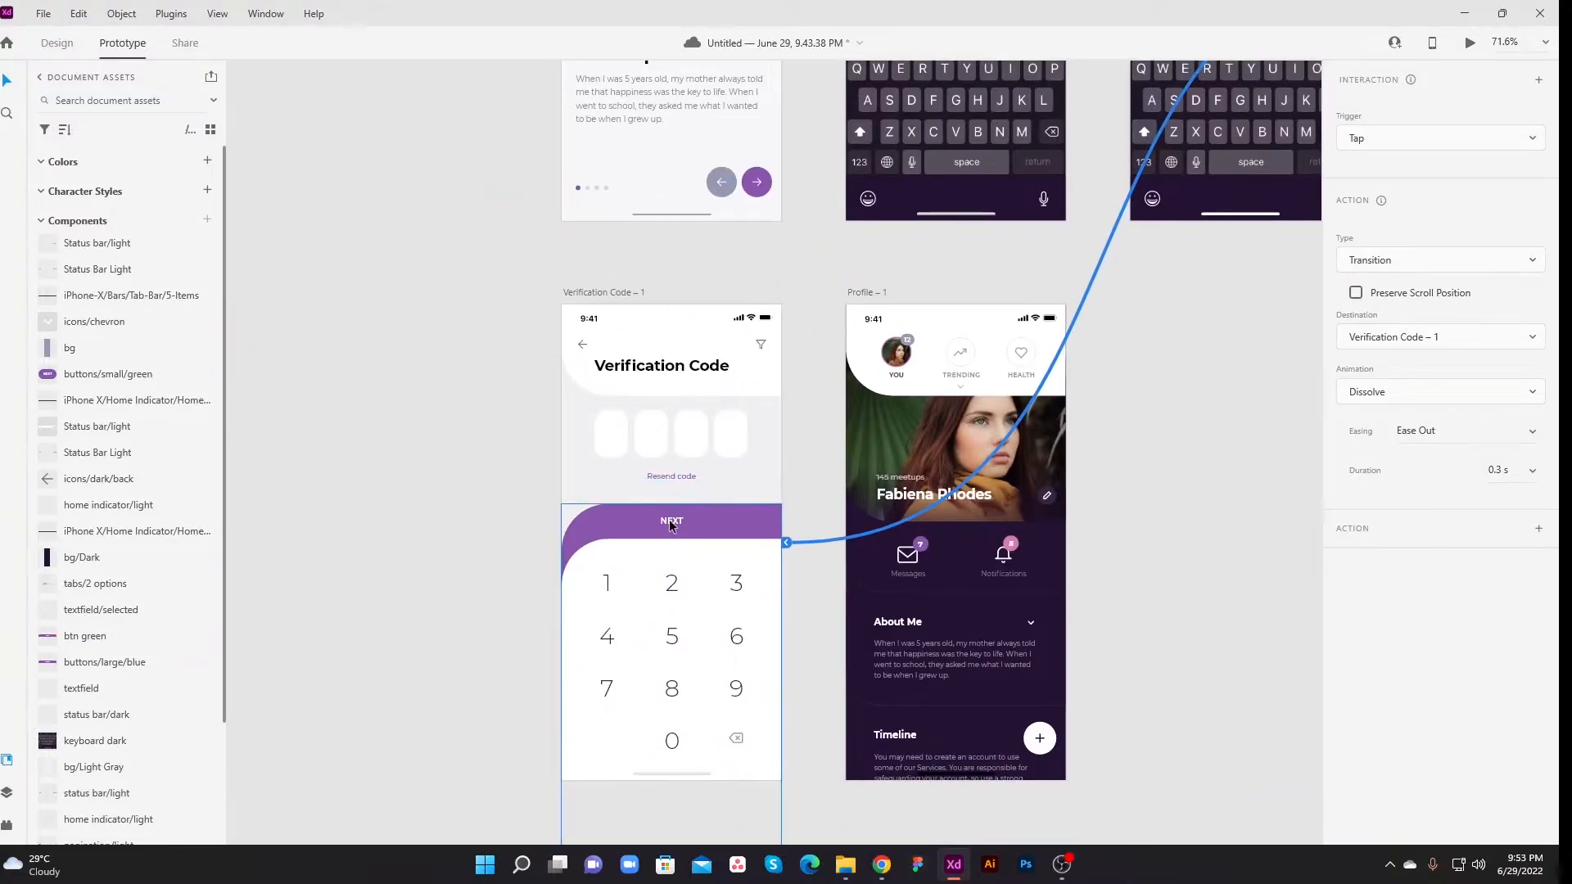
pyautogui.doubleClick(671, 524)
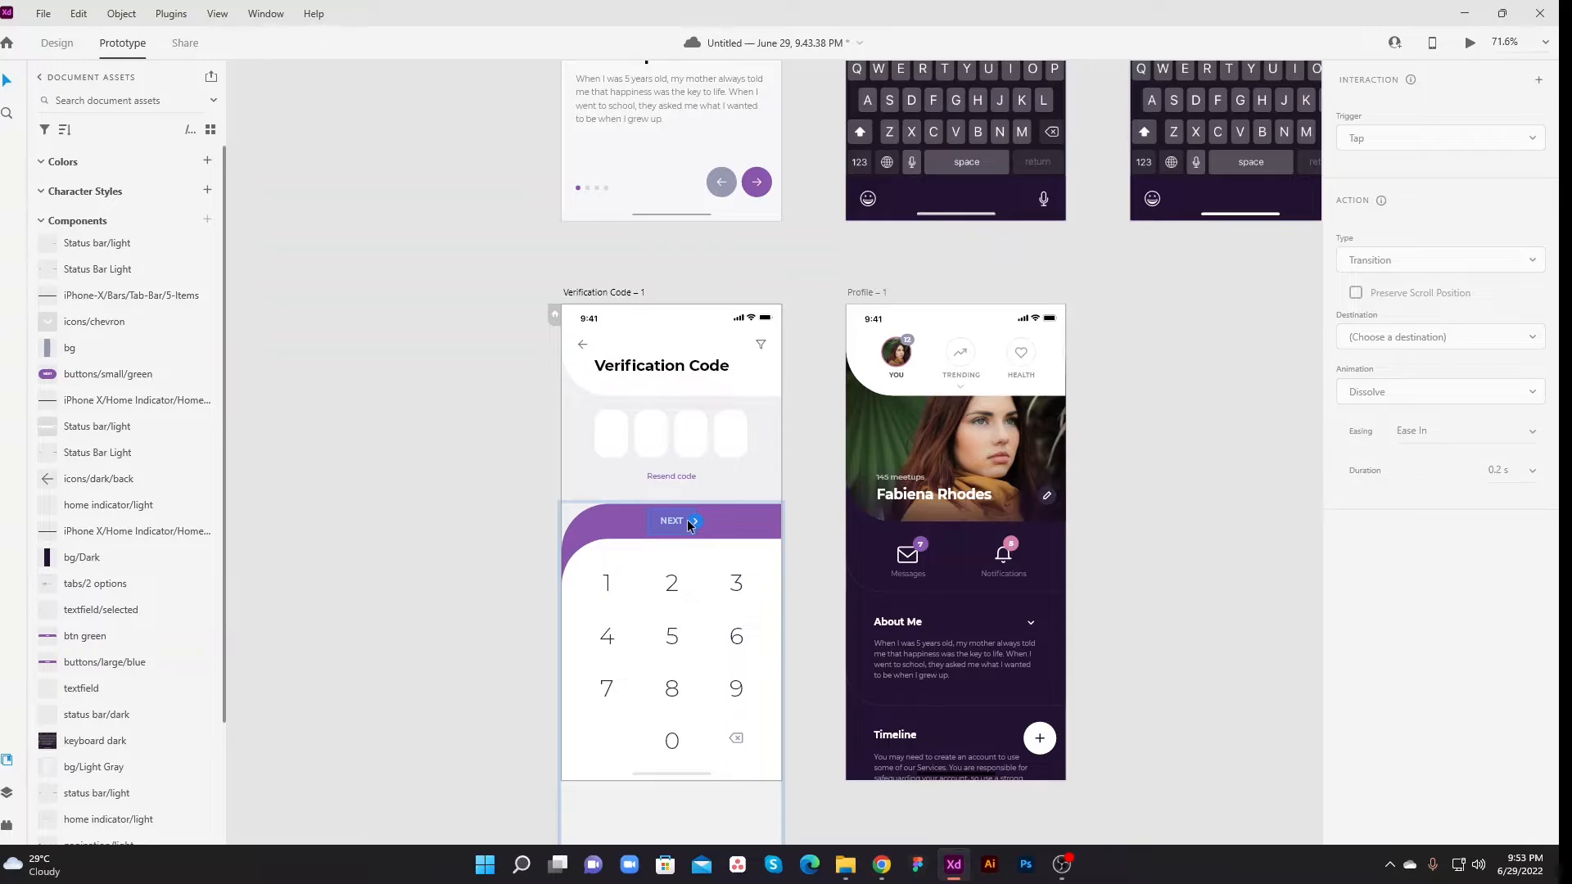
pyautogui.moveTo(696, 521); pyautogui.dragTo(864, 463)
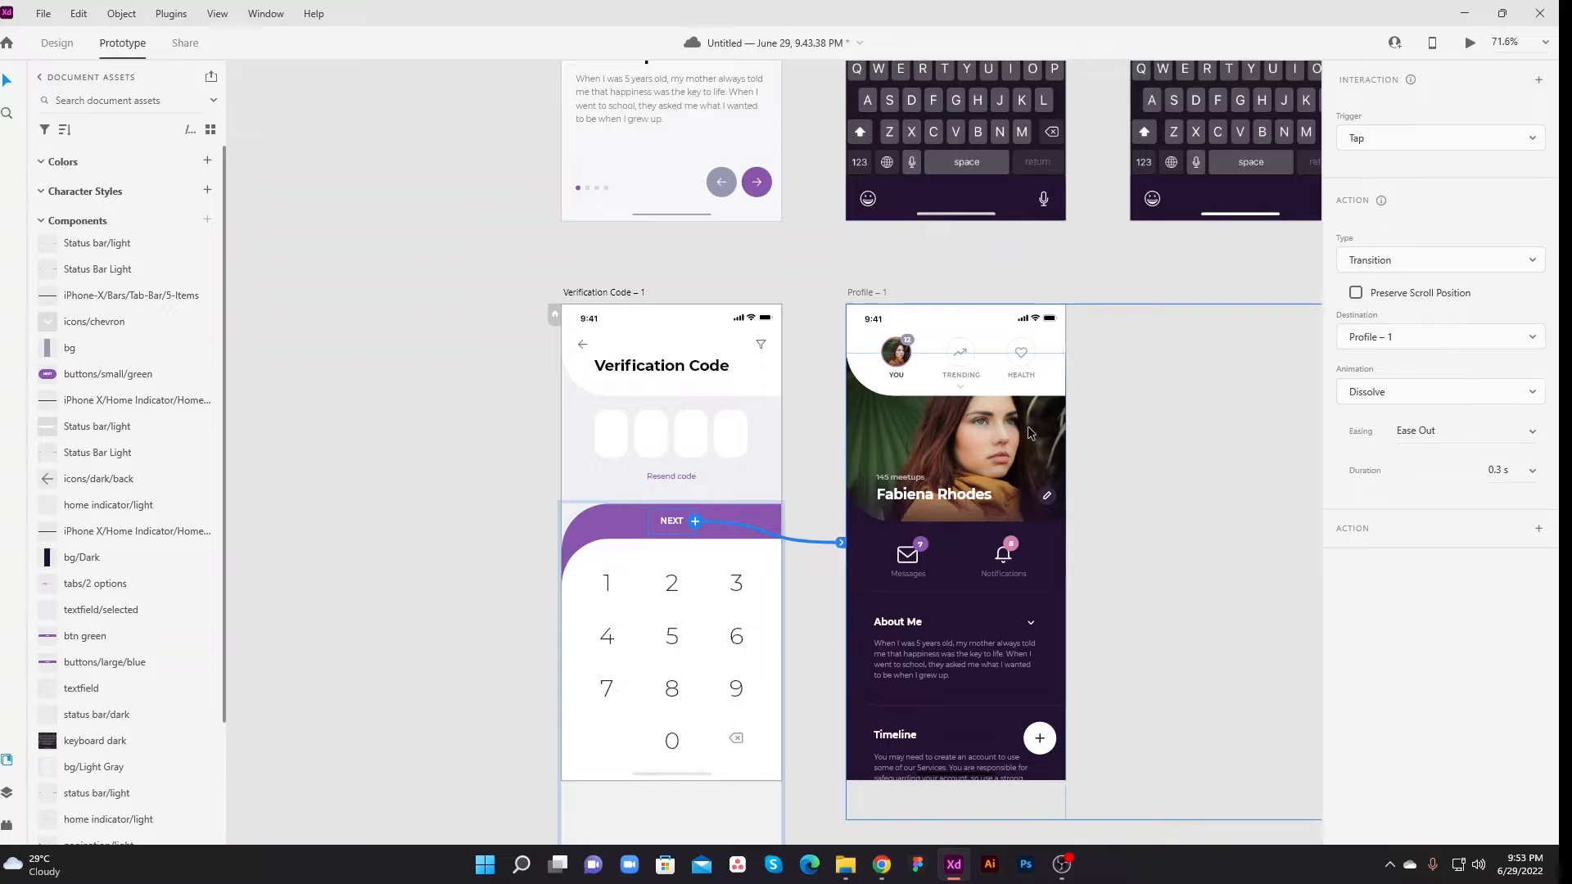
# Preview the prototype from the Verification Code screen, then close the preview
pyautogui.scroll(-5, 1028, 425)
pyautogui.moveTo(1098, 302); pyautogui.dragTo(843, 552)
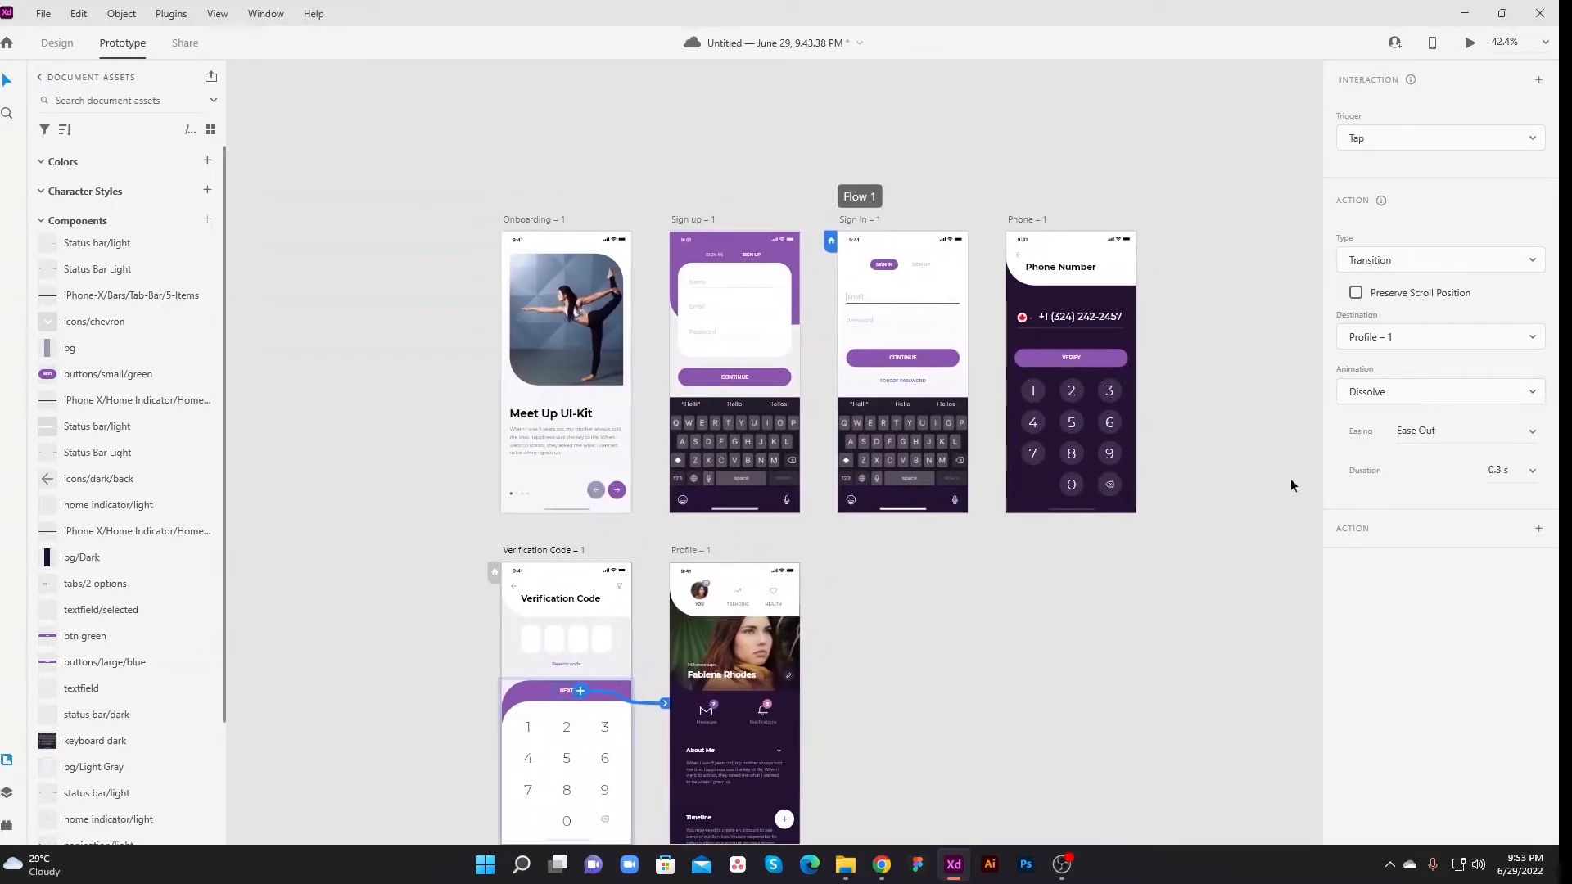
pyautogui.click(1470, 44)
pyautogui.moveTo(294, 172); pyautogui.dragTo(1014, 140)
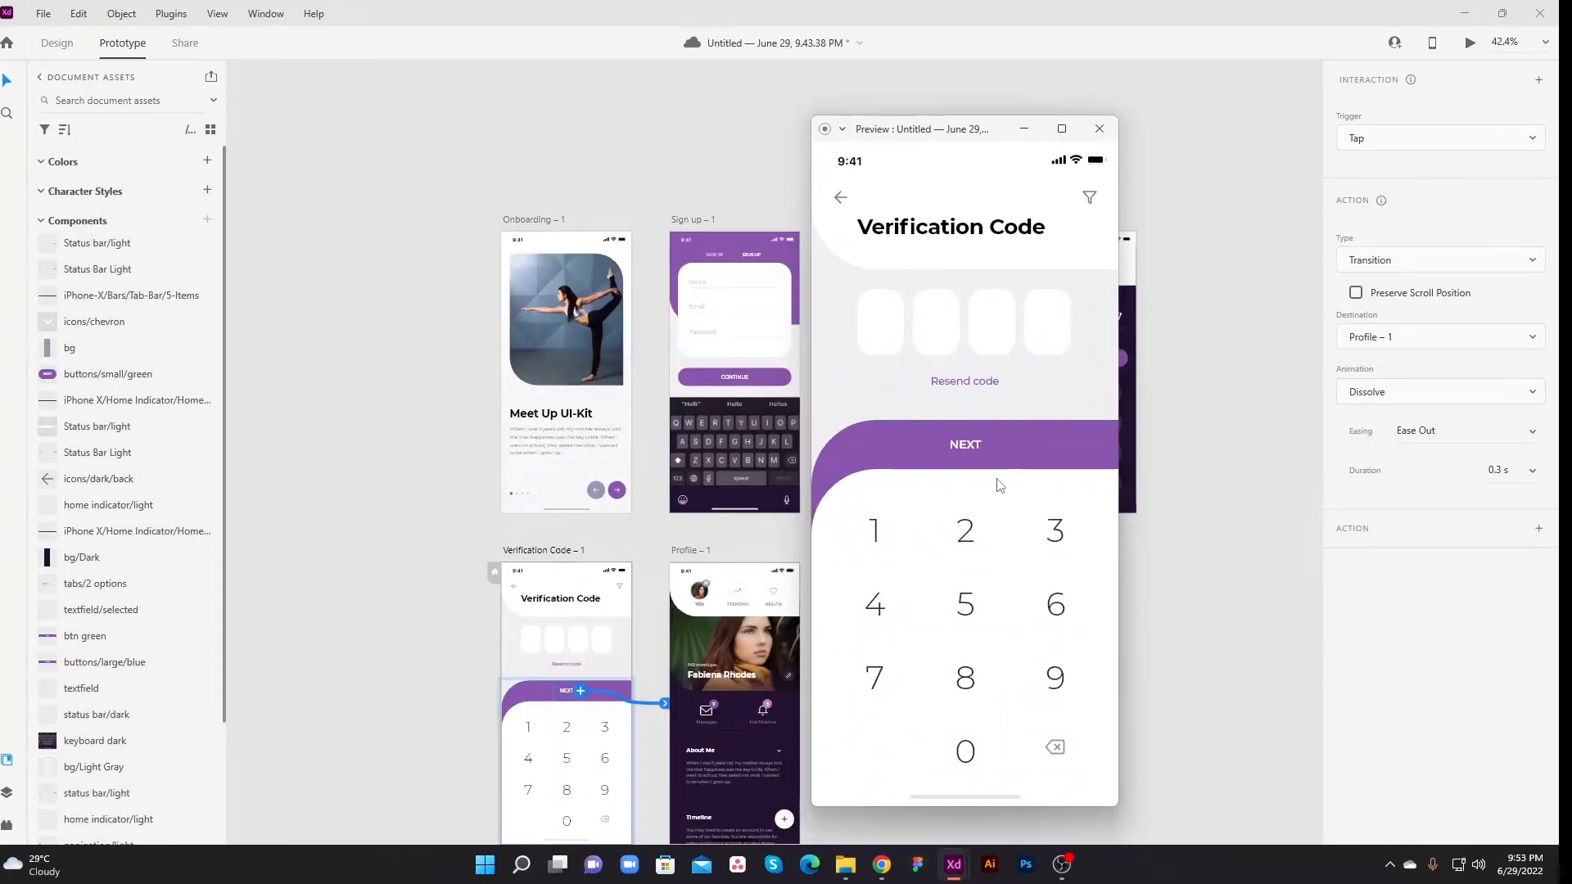
pyautogui.click(1099, 130)
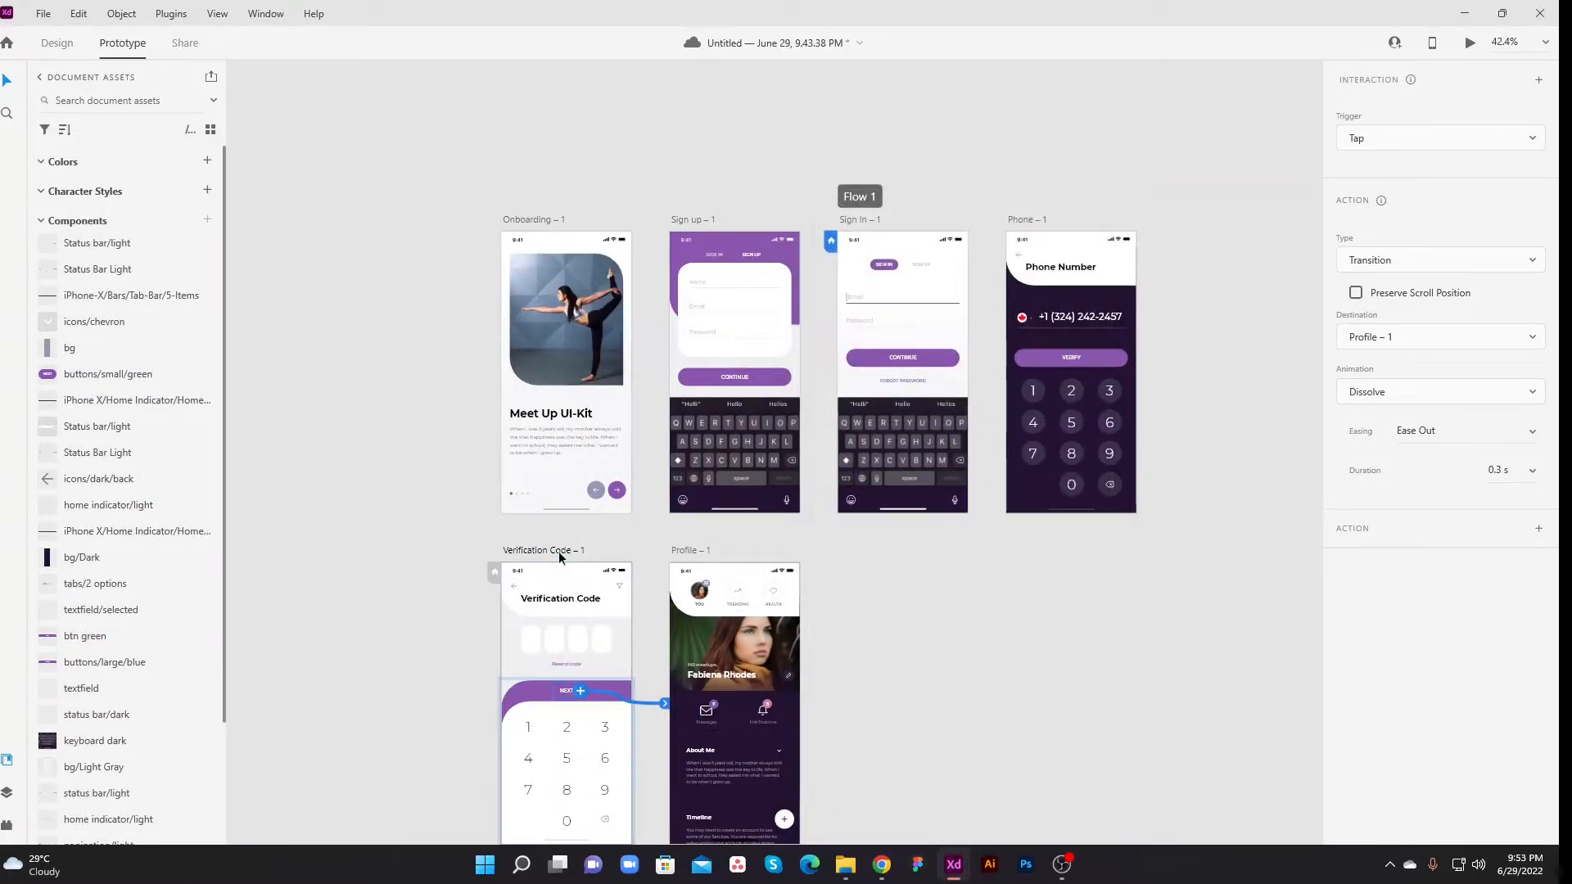
# Preview the prototype from the Sign in artboard, following FORGOT PASSWORD, VERIFY and NEXT through to the Profile screen, and close the preview
pyautogui.click(426, 589)
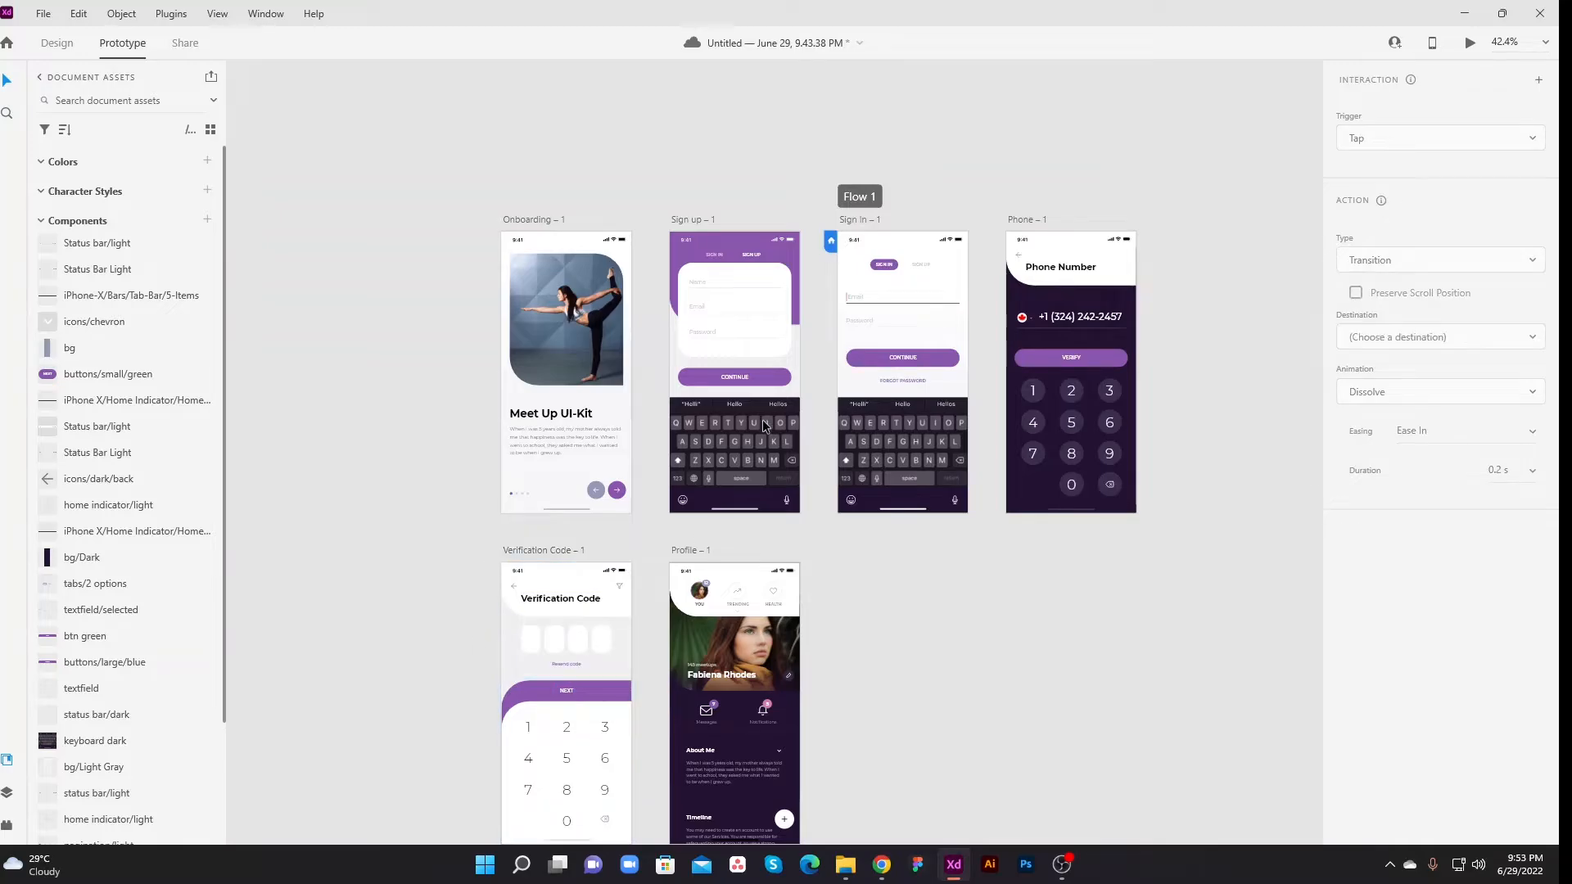
pyautogui.click(868, 226)
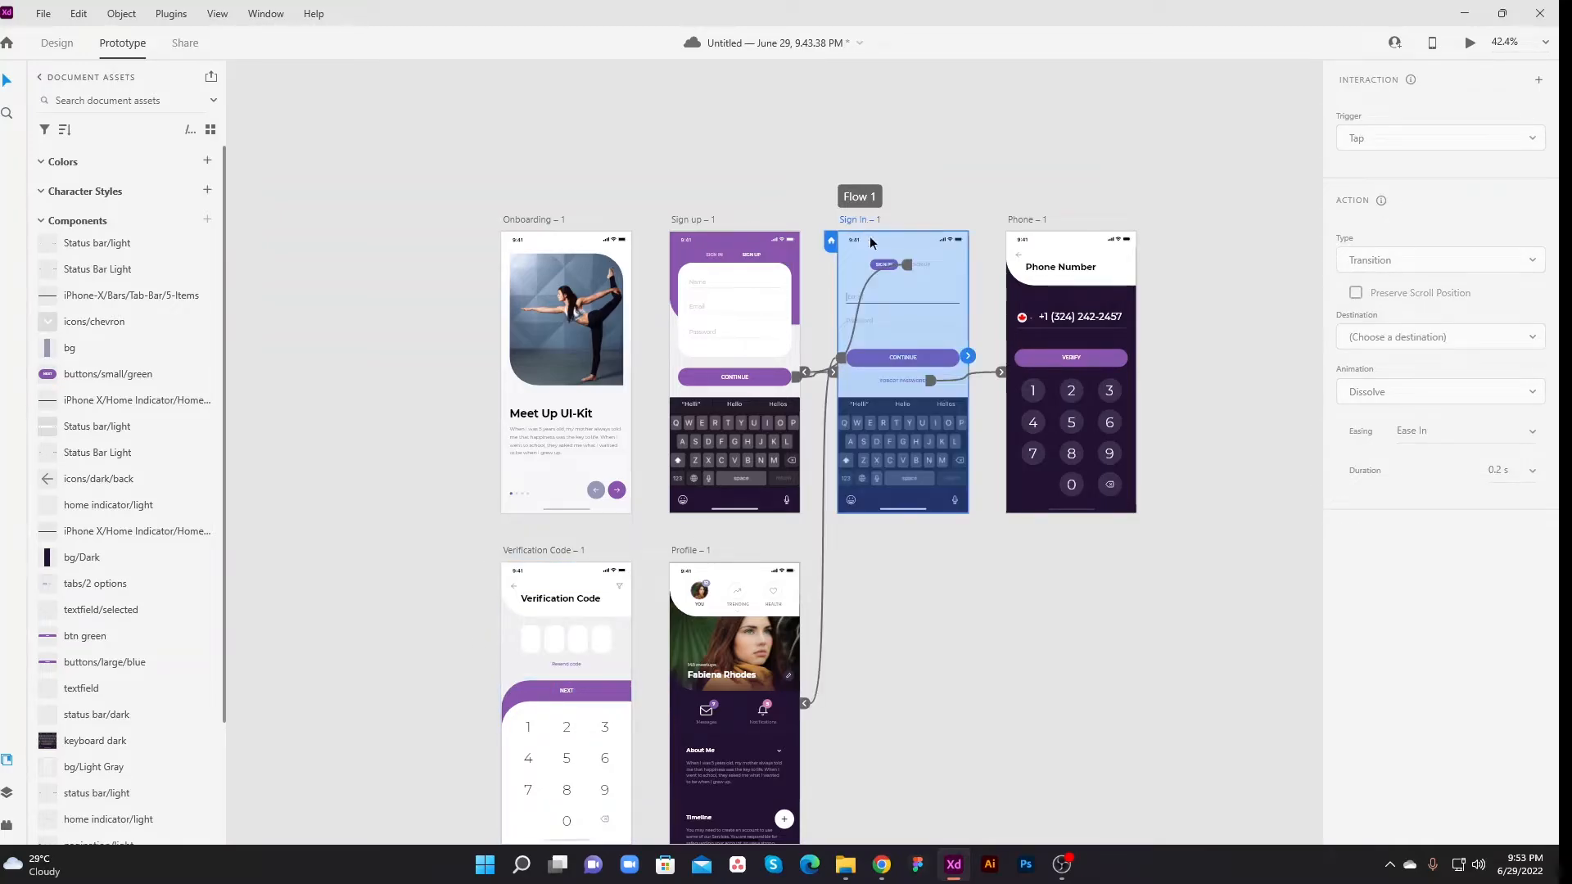
pyautogui.click(1471, 45)
pyautogui.moveTo(274, 158); pyautogui.dragTo(1004, 157)
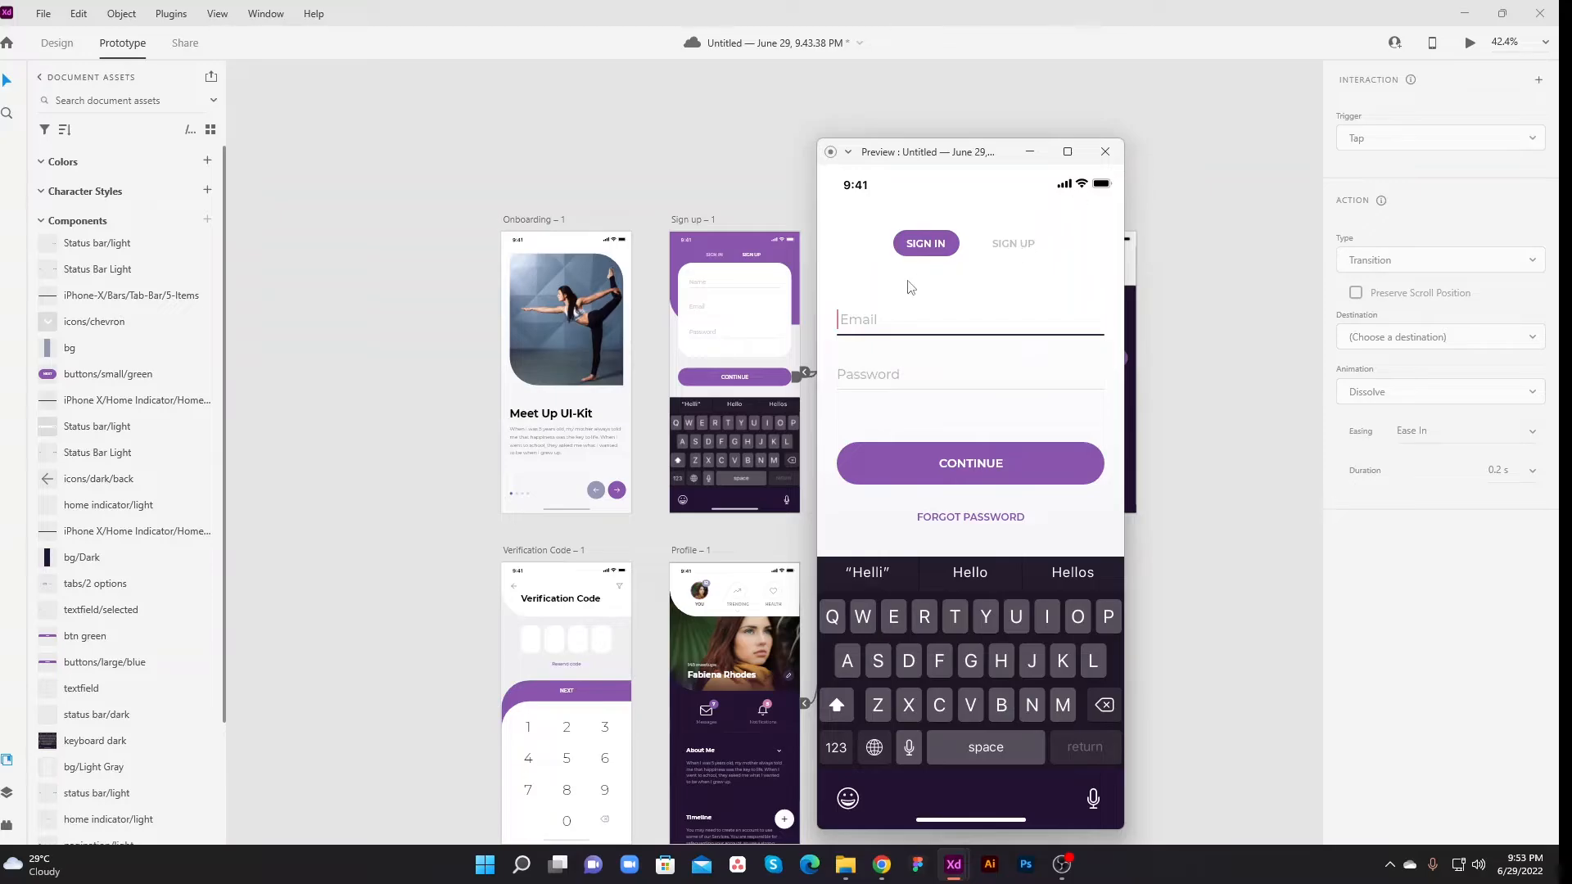
pyautogui.click(959, 519)
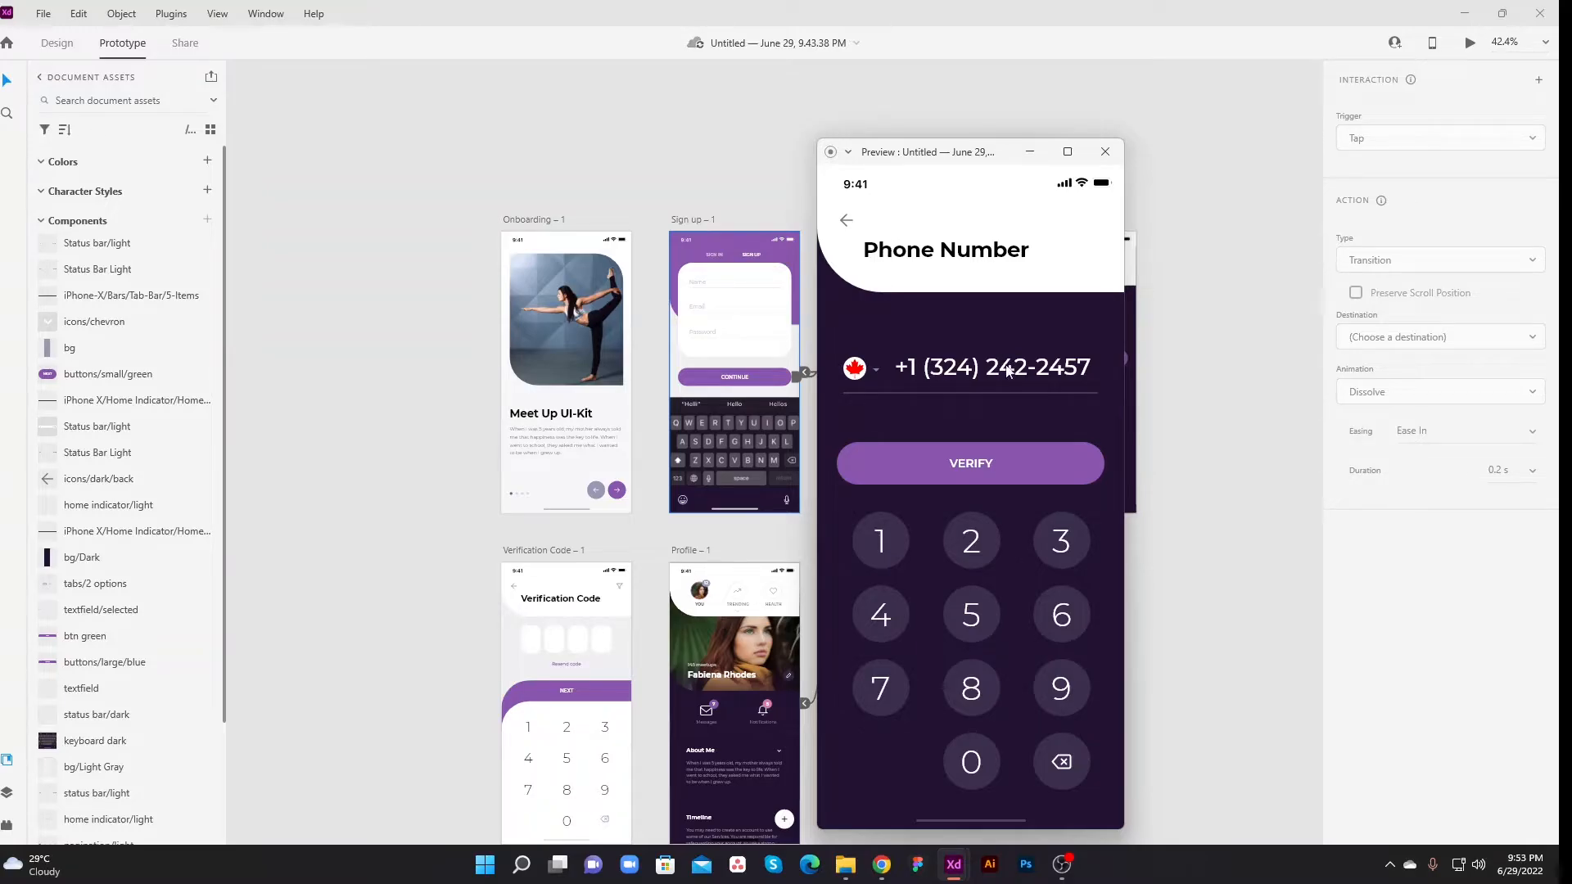
pyautogui.click(986, 468)
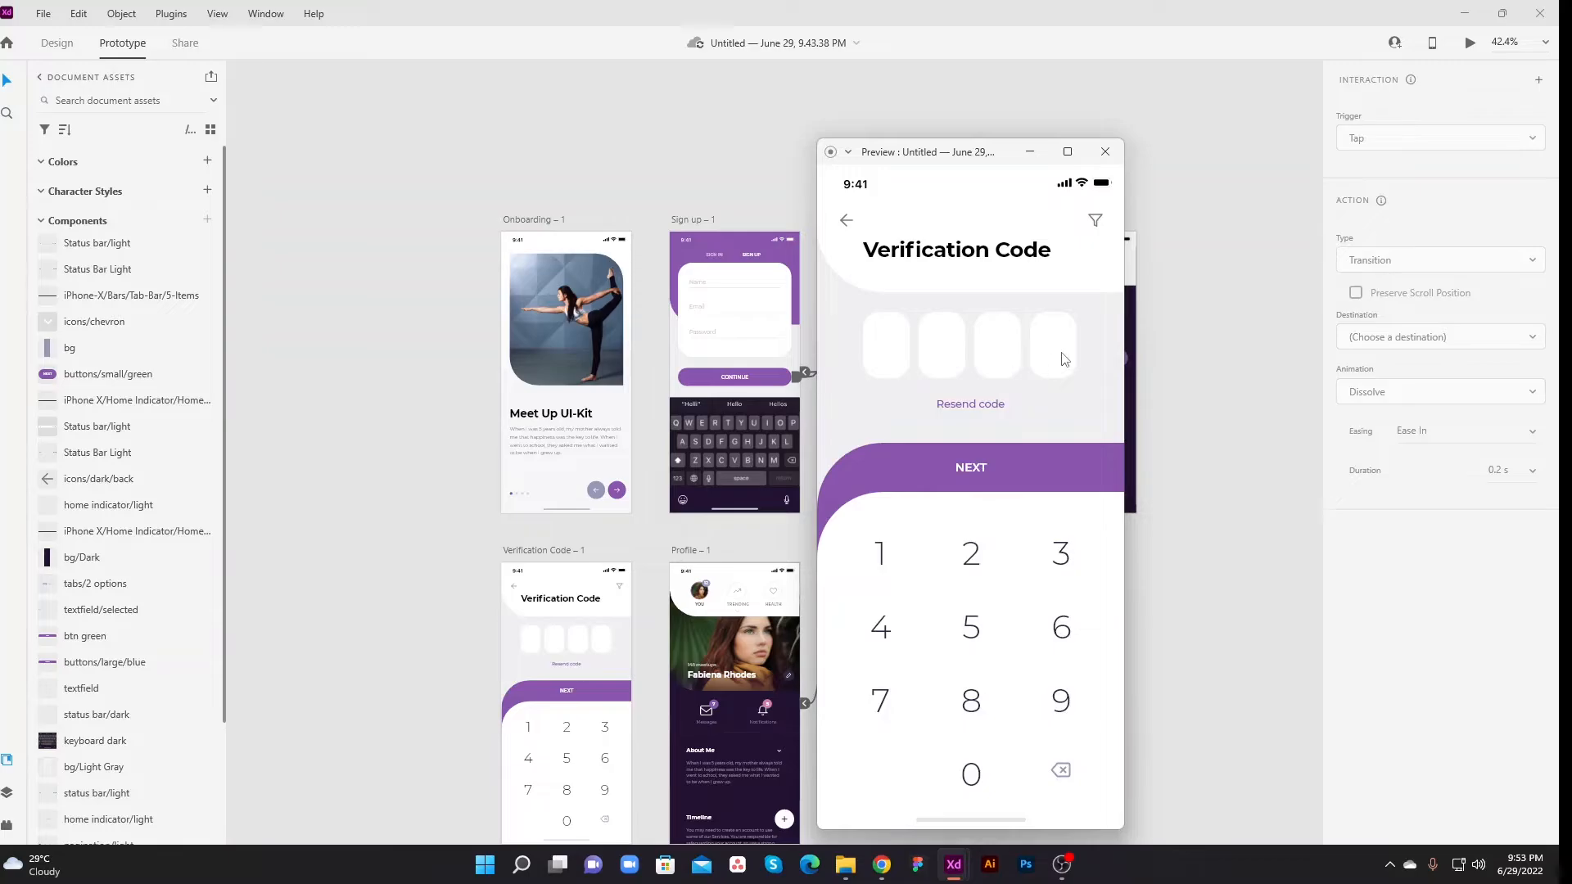
pyautogui.click(969, 470)
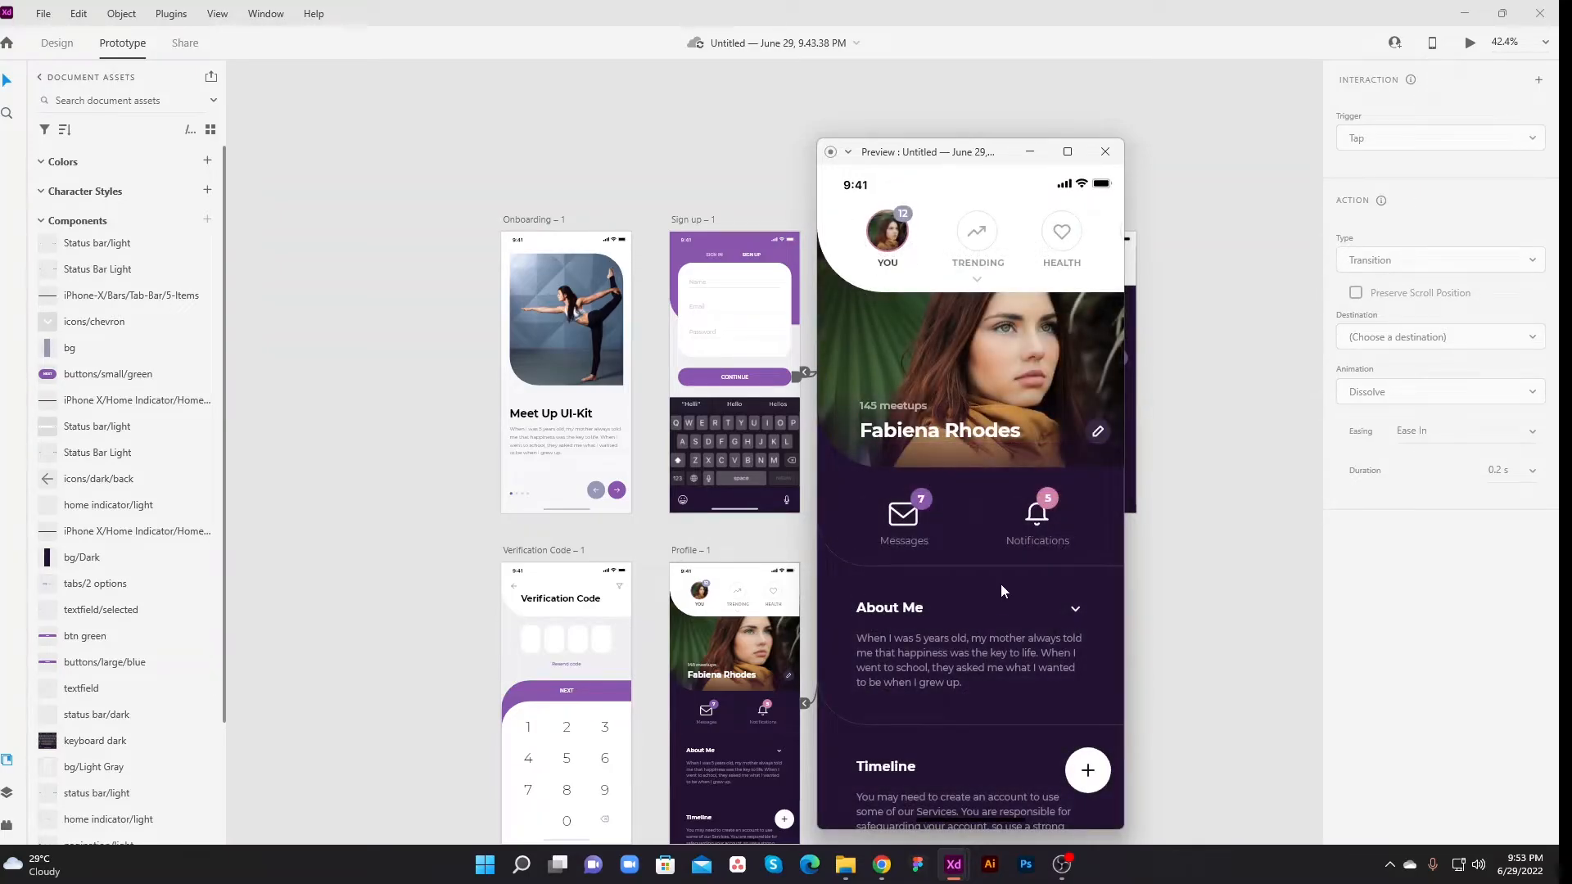
pyautogui.click(1105, 151)
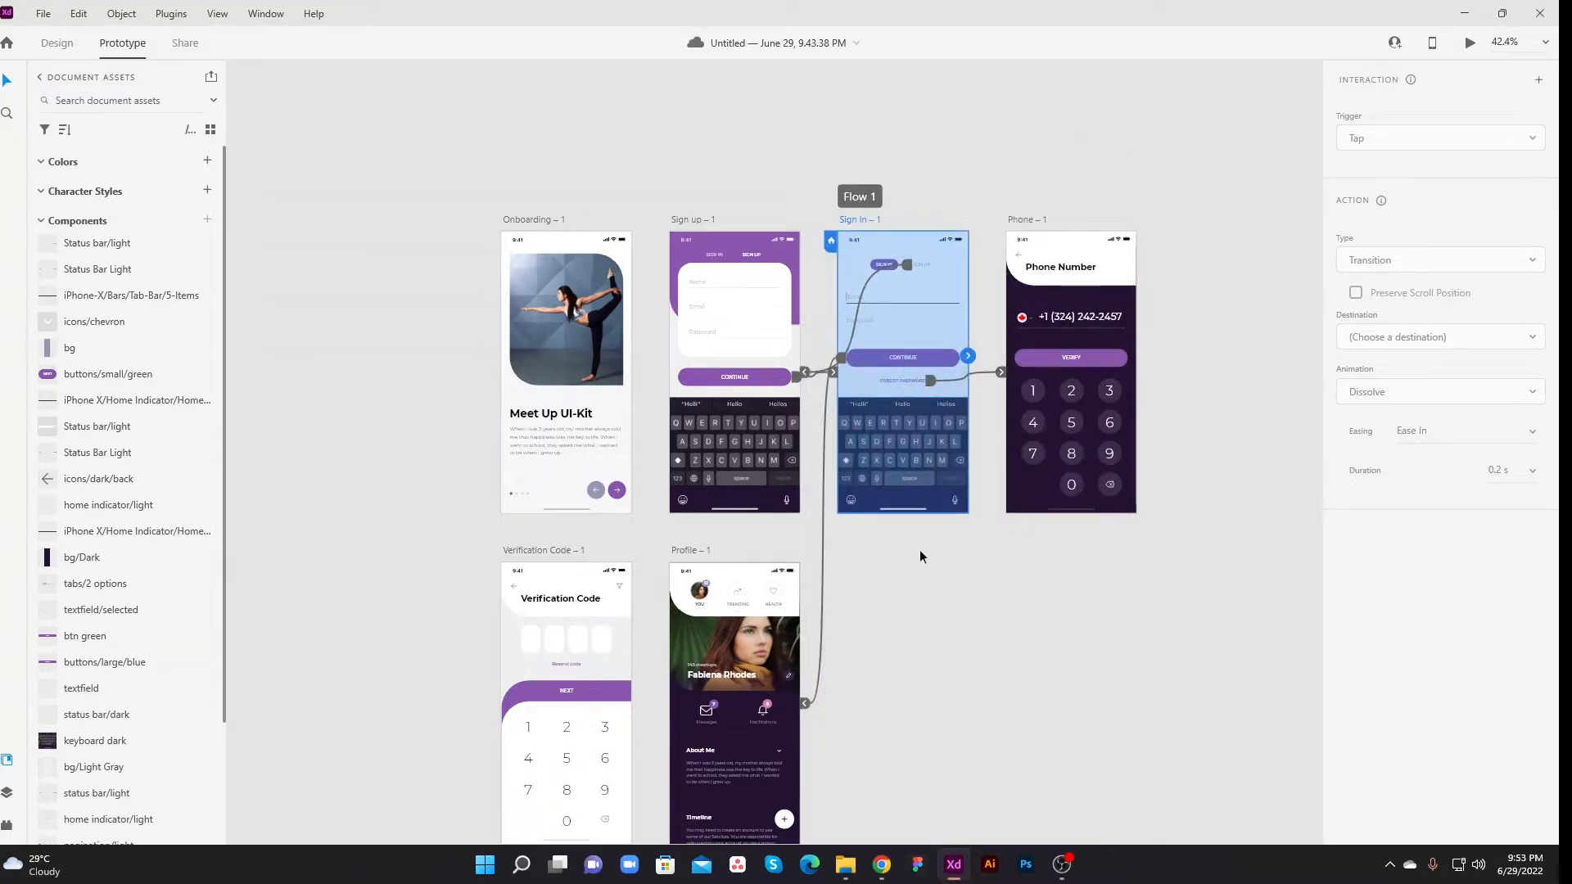
# Remove the flow's starting point from the Sign in artboard and make the Onboarding artboard the home screen
pyautogui.click(785, 167)
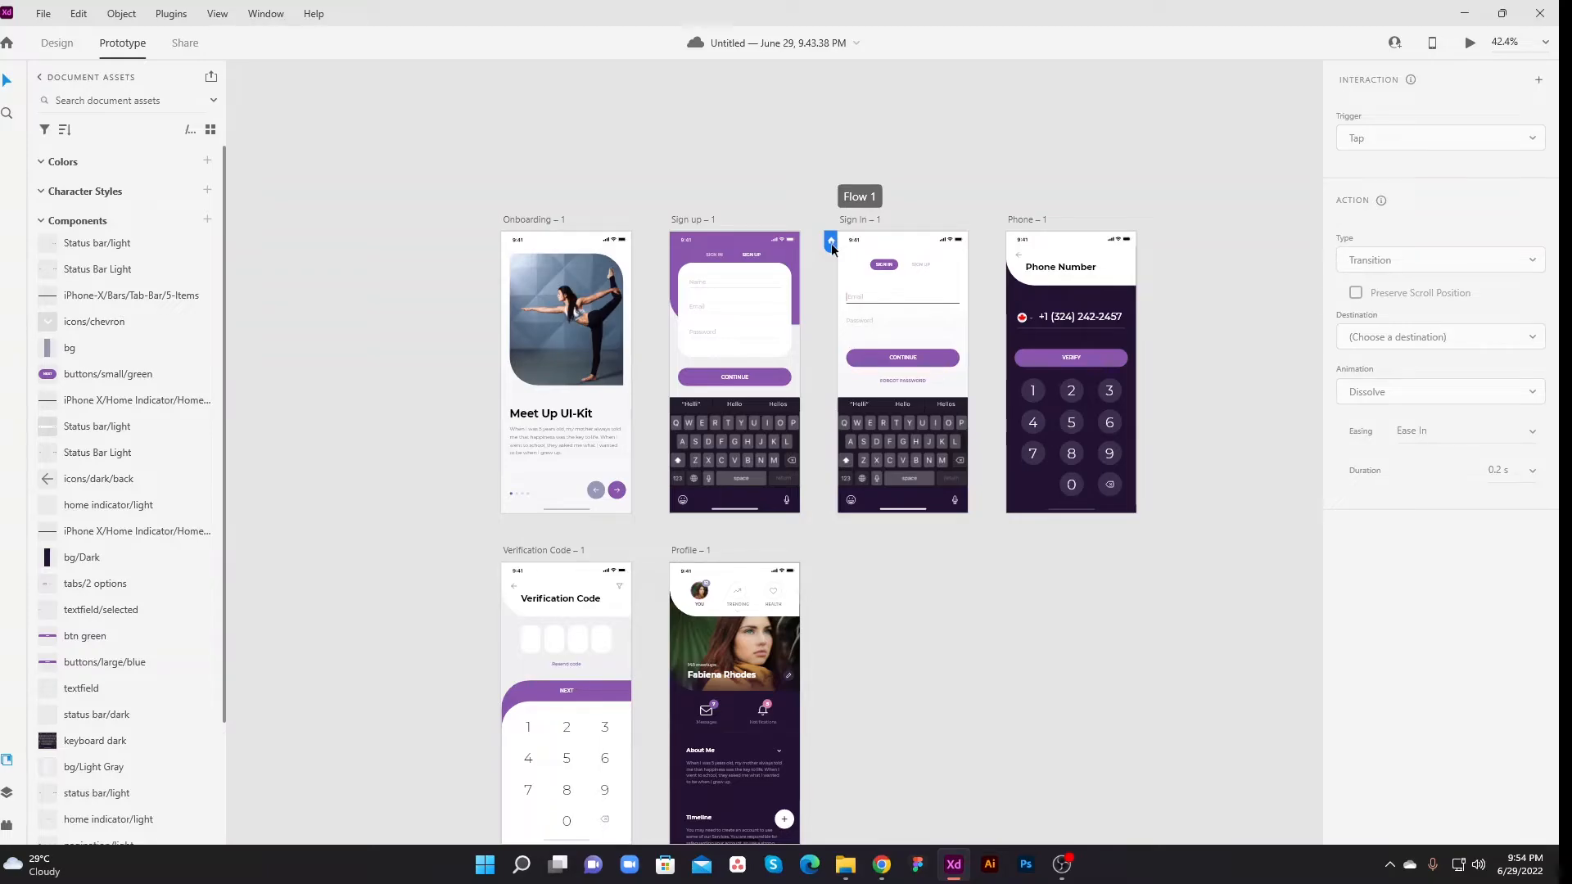
pyautogui.click(831, 243)
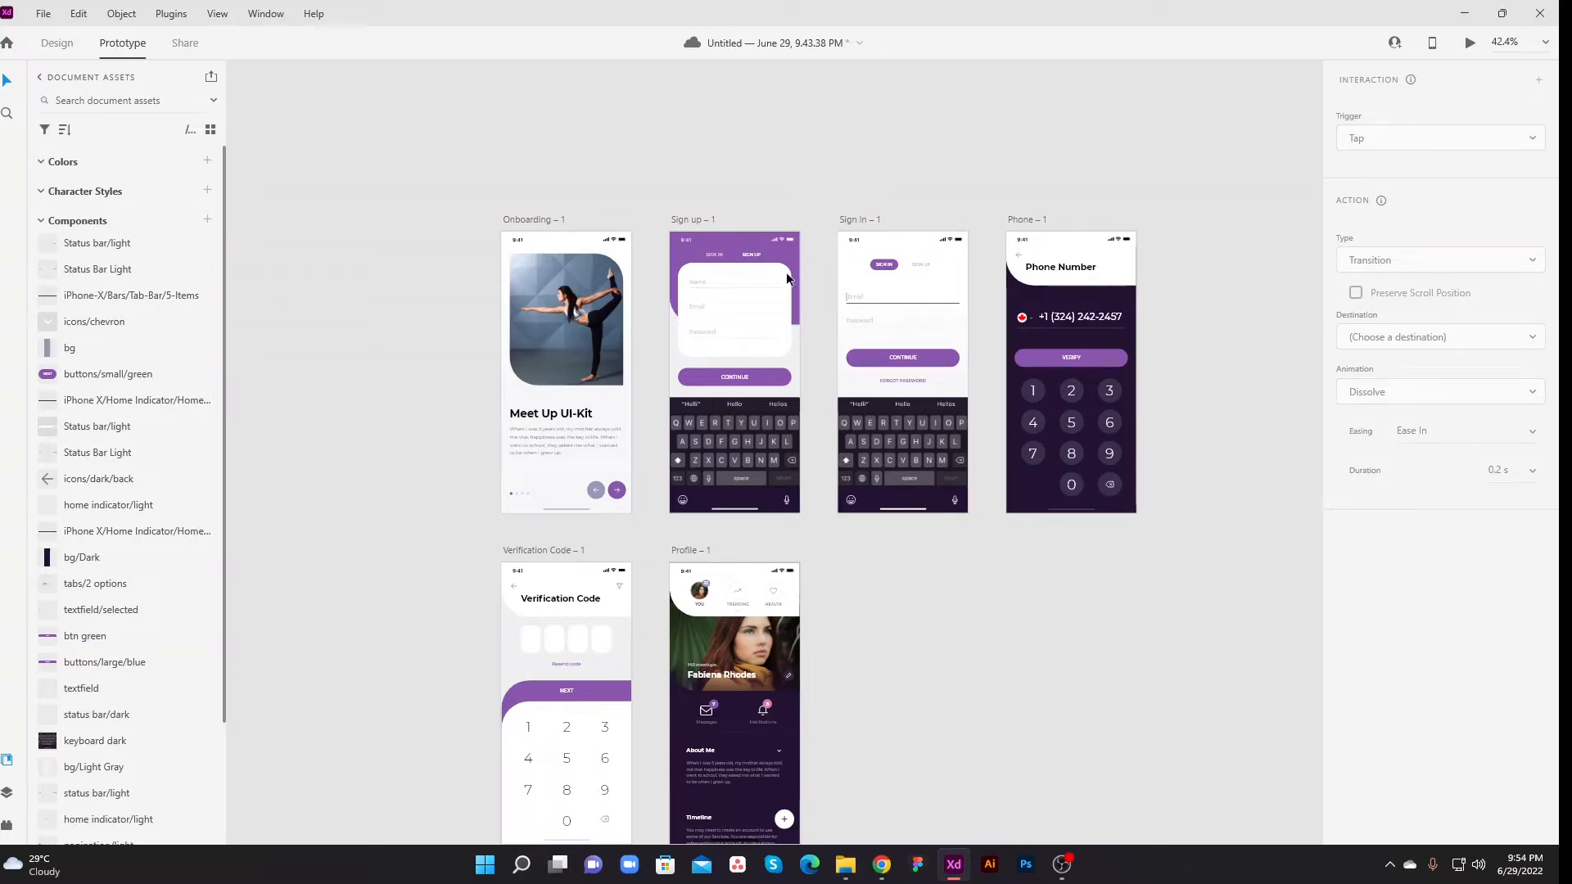
pyautogui.click(534, 218)
pyautogui.click(494, 243)
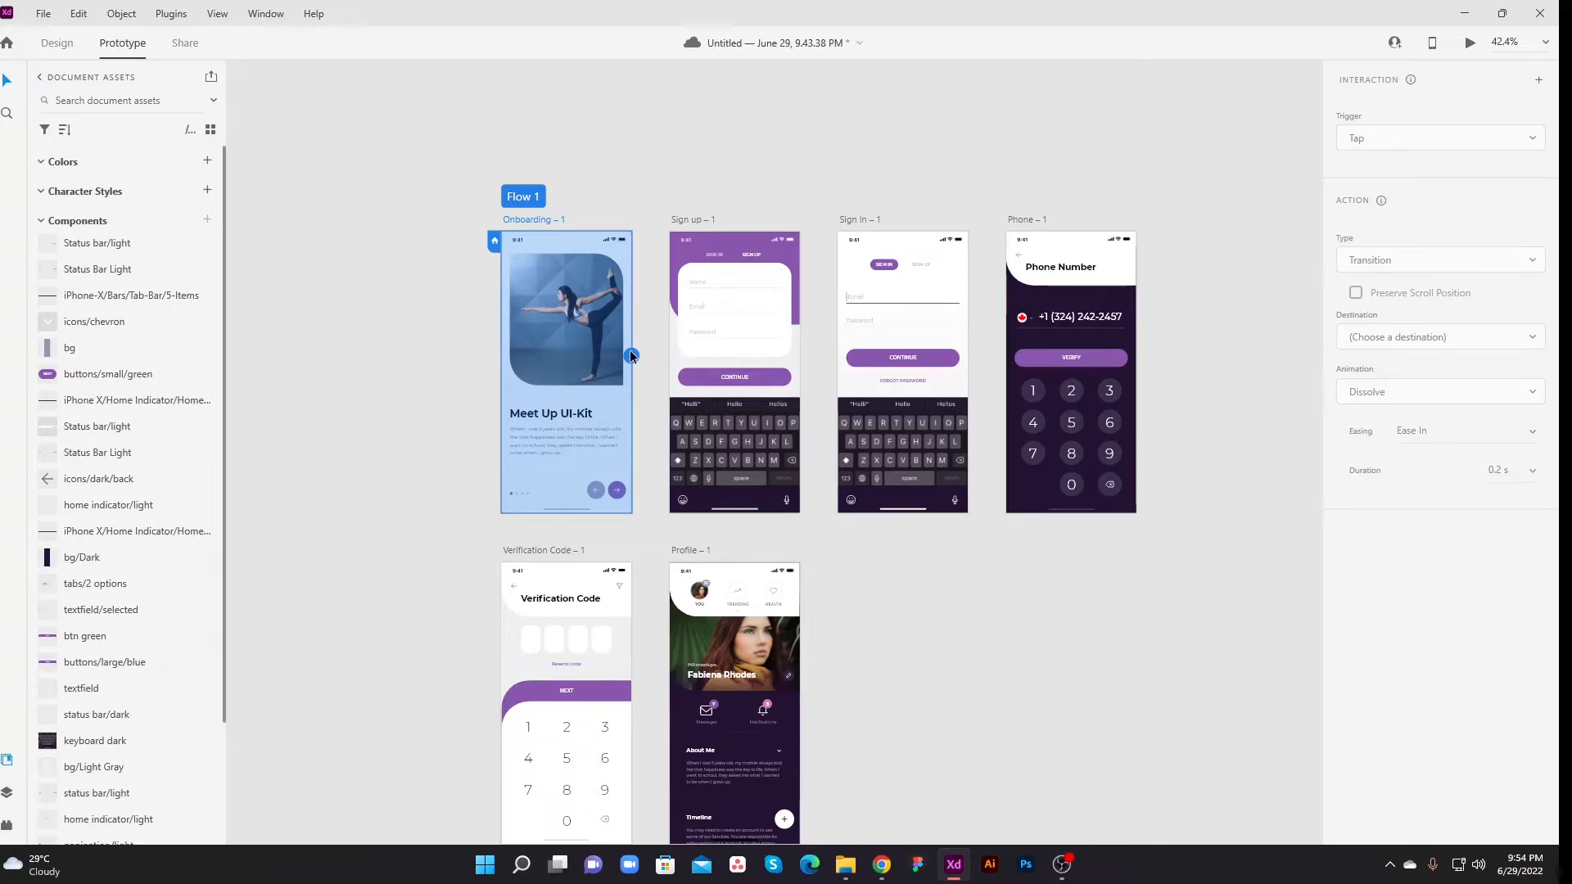
# Link the Onboarding artboard to the Sign in artboard with a time-triggered transition
pyautogui.moveTo(631, 358); pyautogui.dragTo(854, 337)
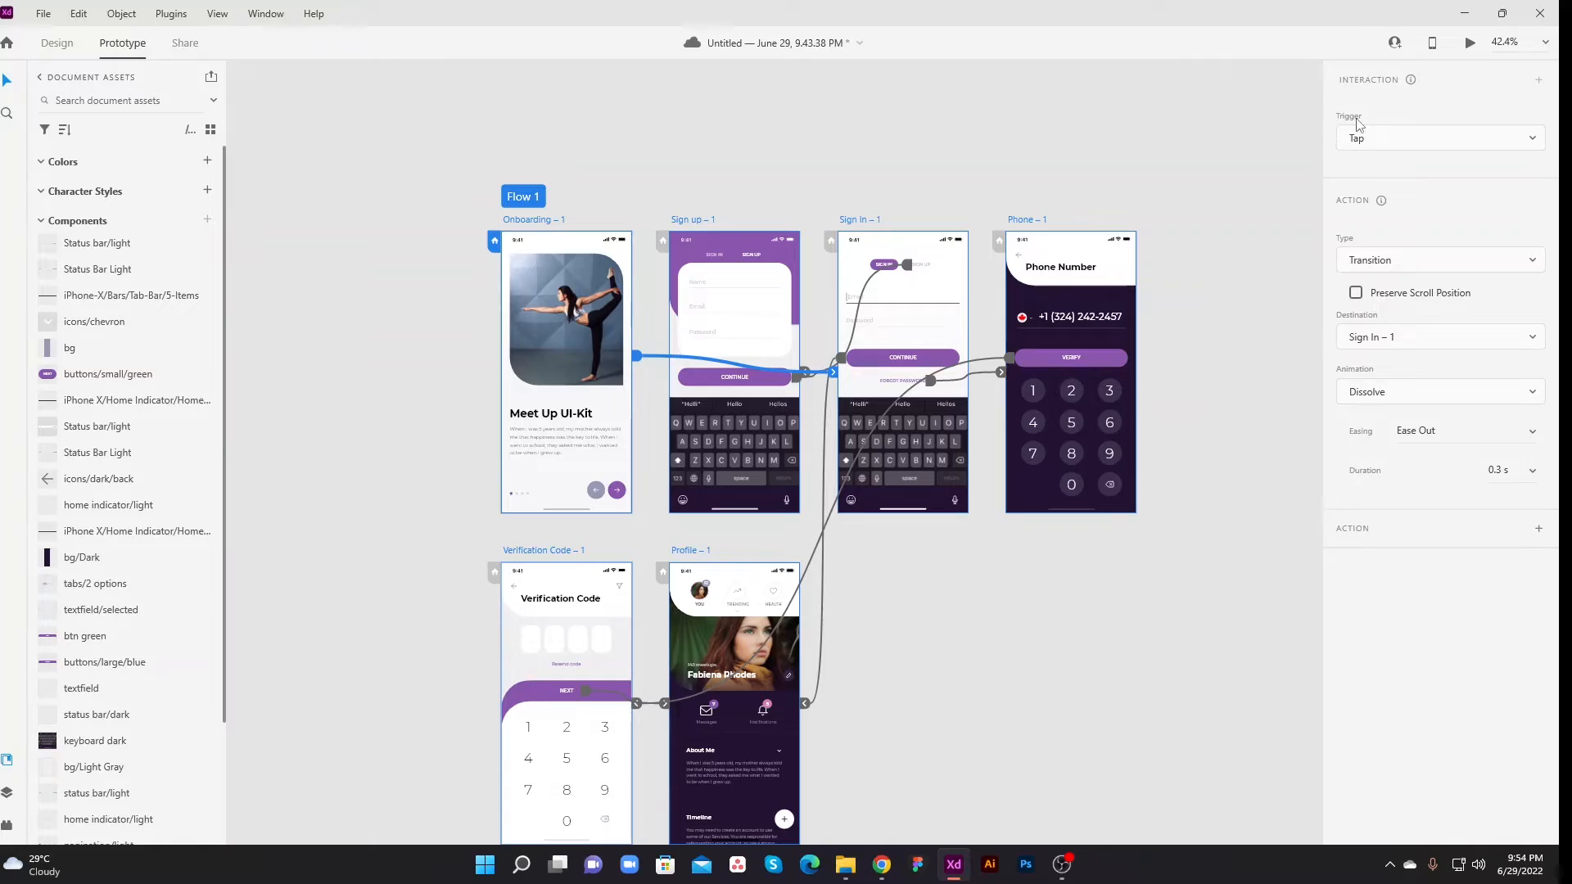
pyautogui.click(1539, 139)
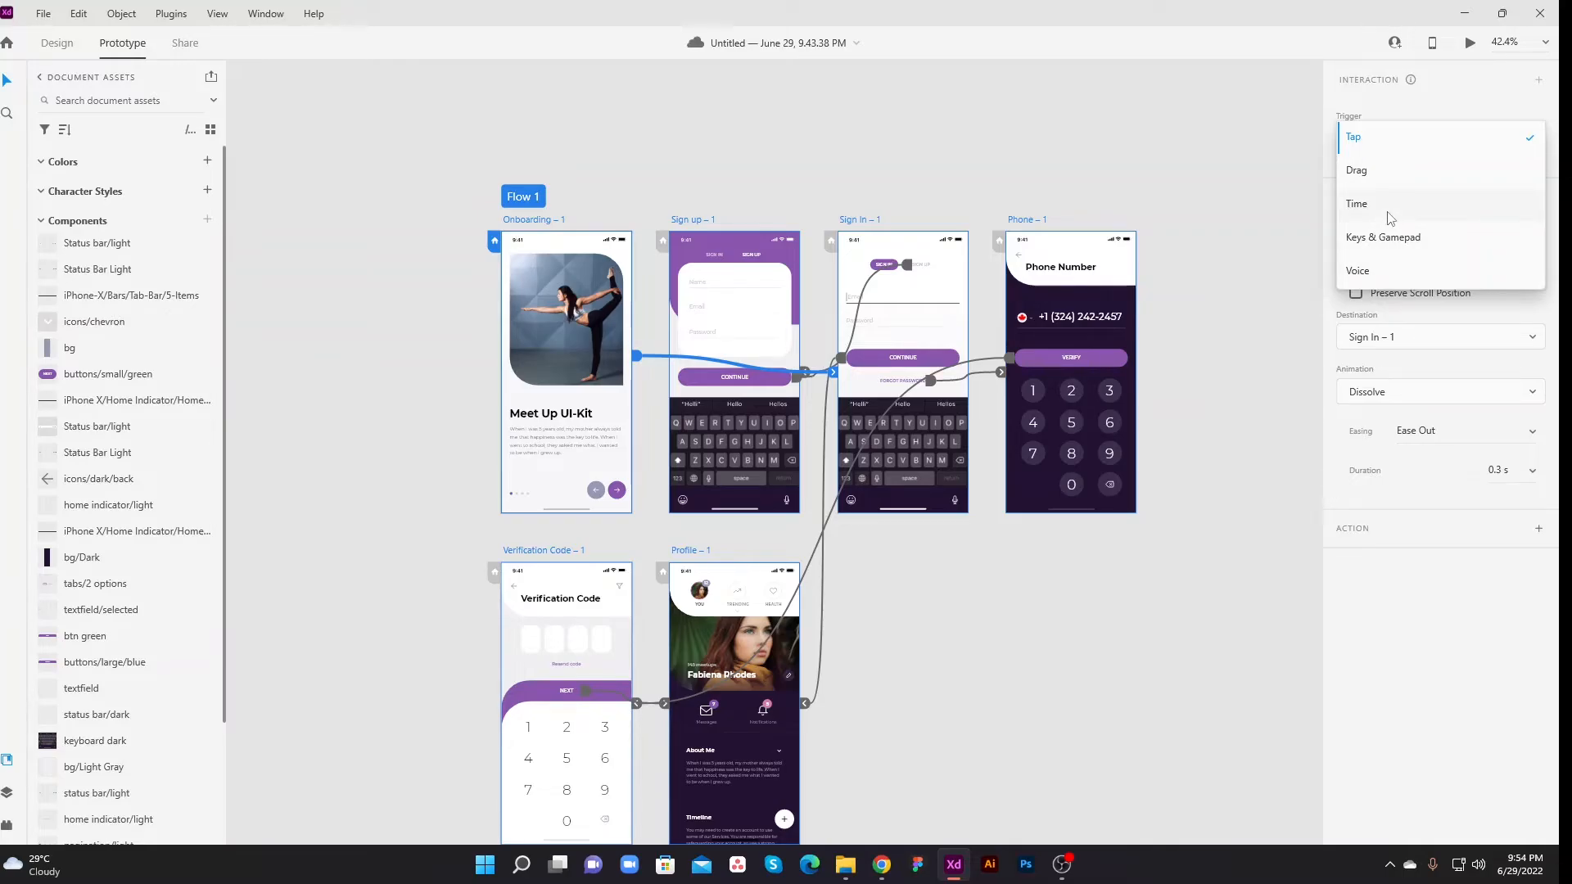
pyautogui.click(1389, 217)
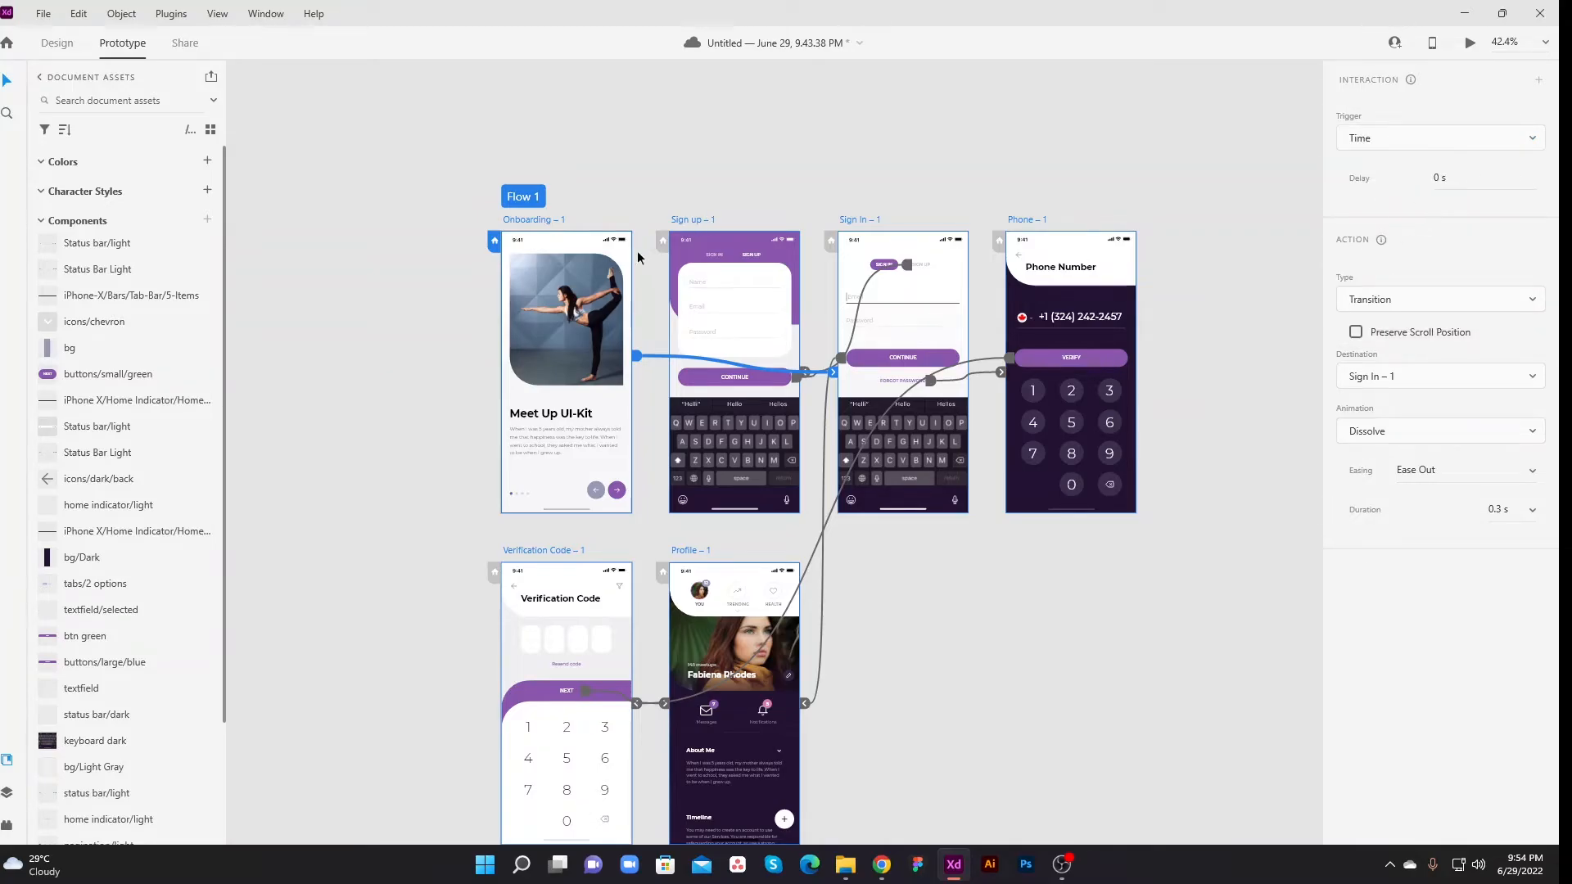
pyautogui.click(623, 165)
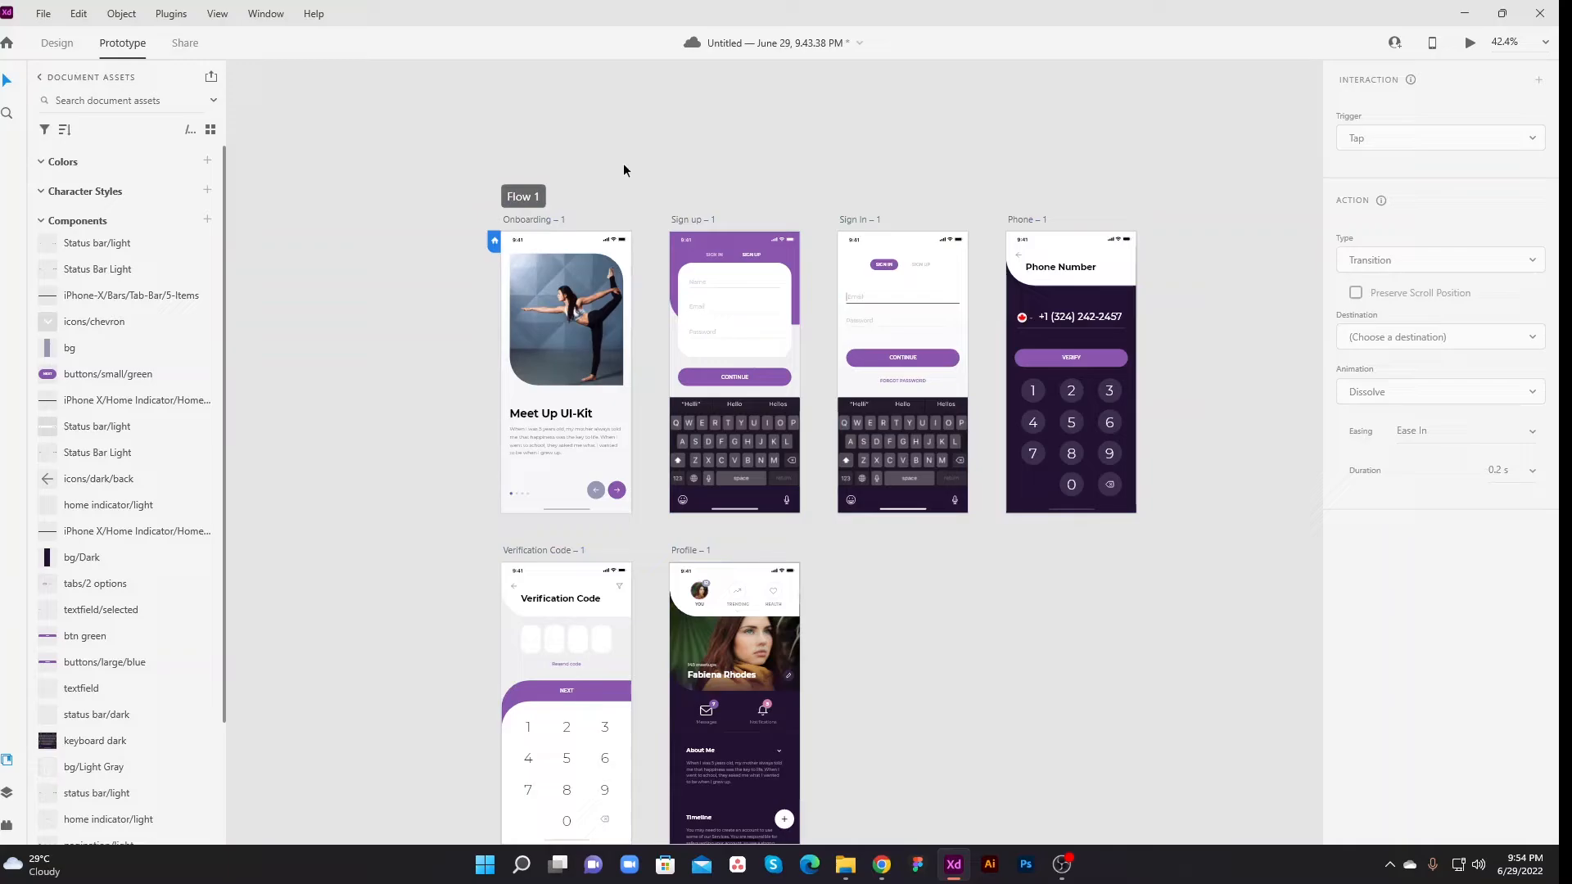
# Set the delay of the Onboarding artboard's timed transition to 3 s
pyautogui.click(537, 220)
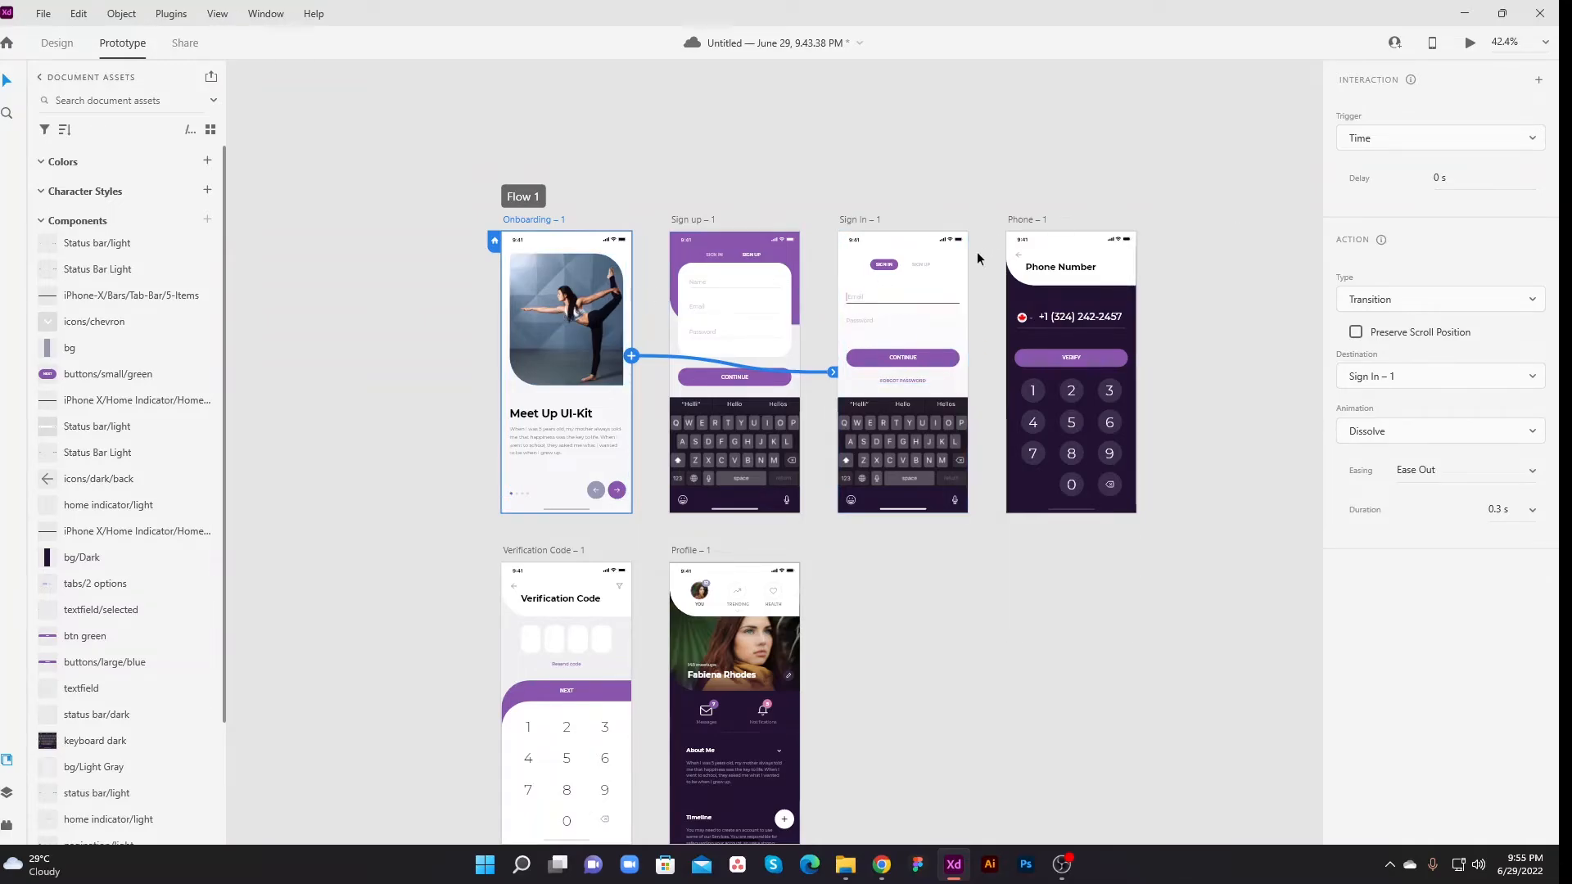
pyautogui.click(1438, 178)
pyautogui.write('3')
pyautogui.press('Return')
pyautogui.click(769, 130)
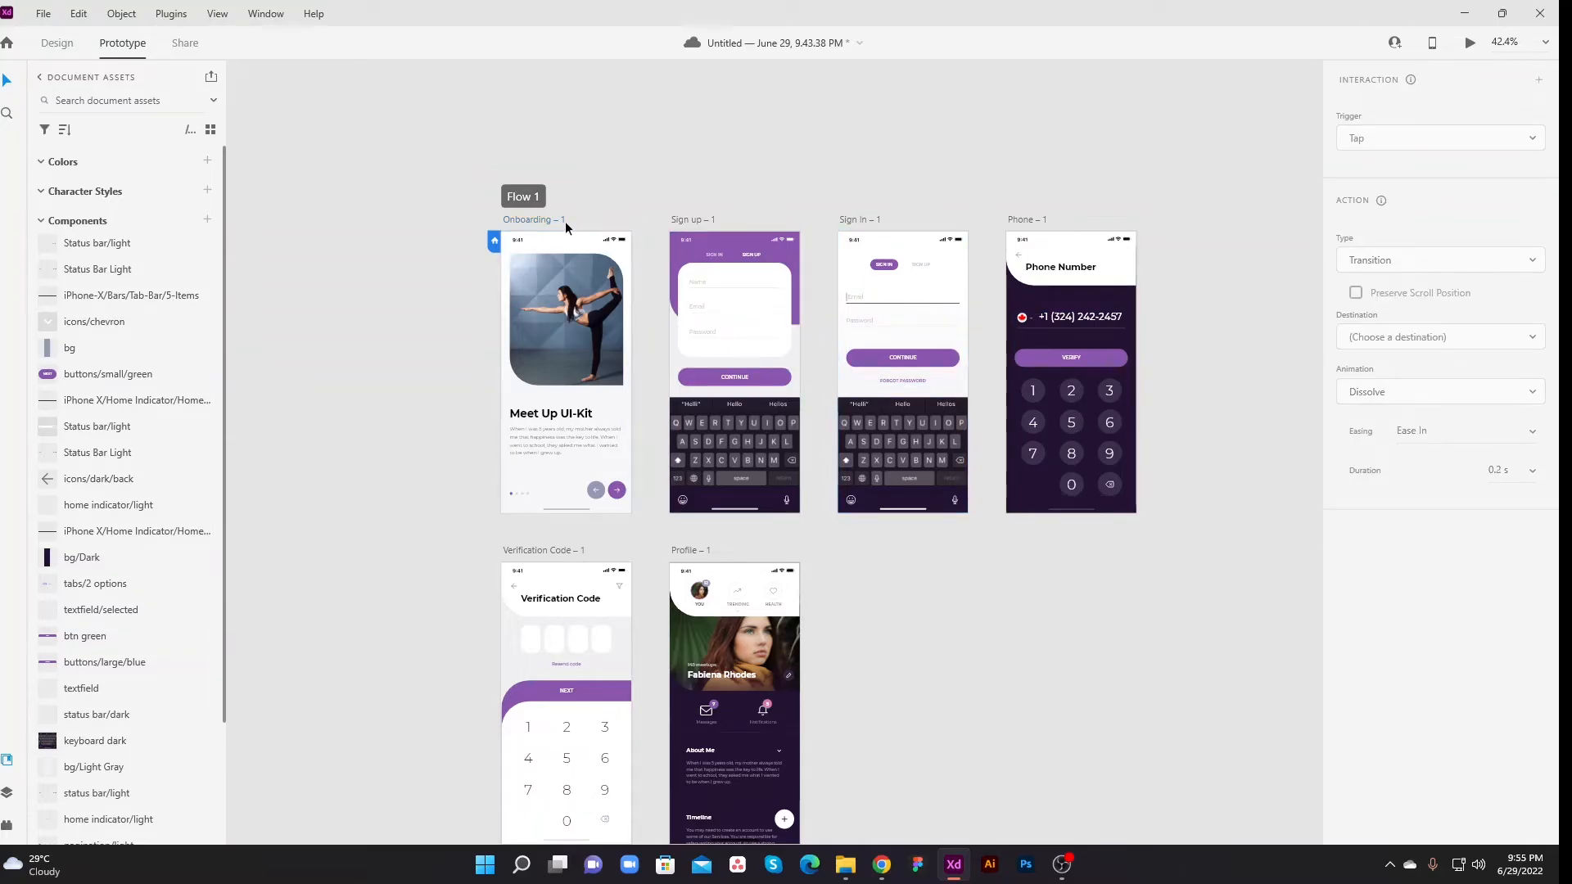
# Preview the timed transition from the Onboarding screen to the Sign in screen twice, closing the preview each time
pyautogui.click(547, 218)
pyautogui.click(1470, 42)
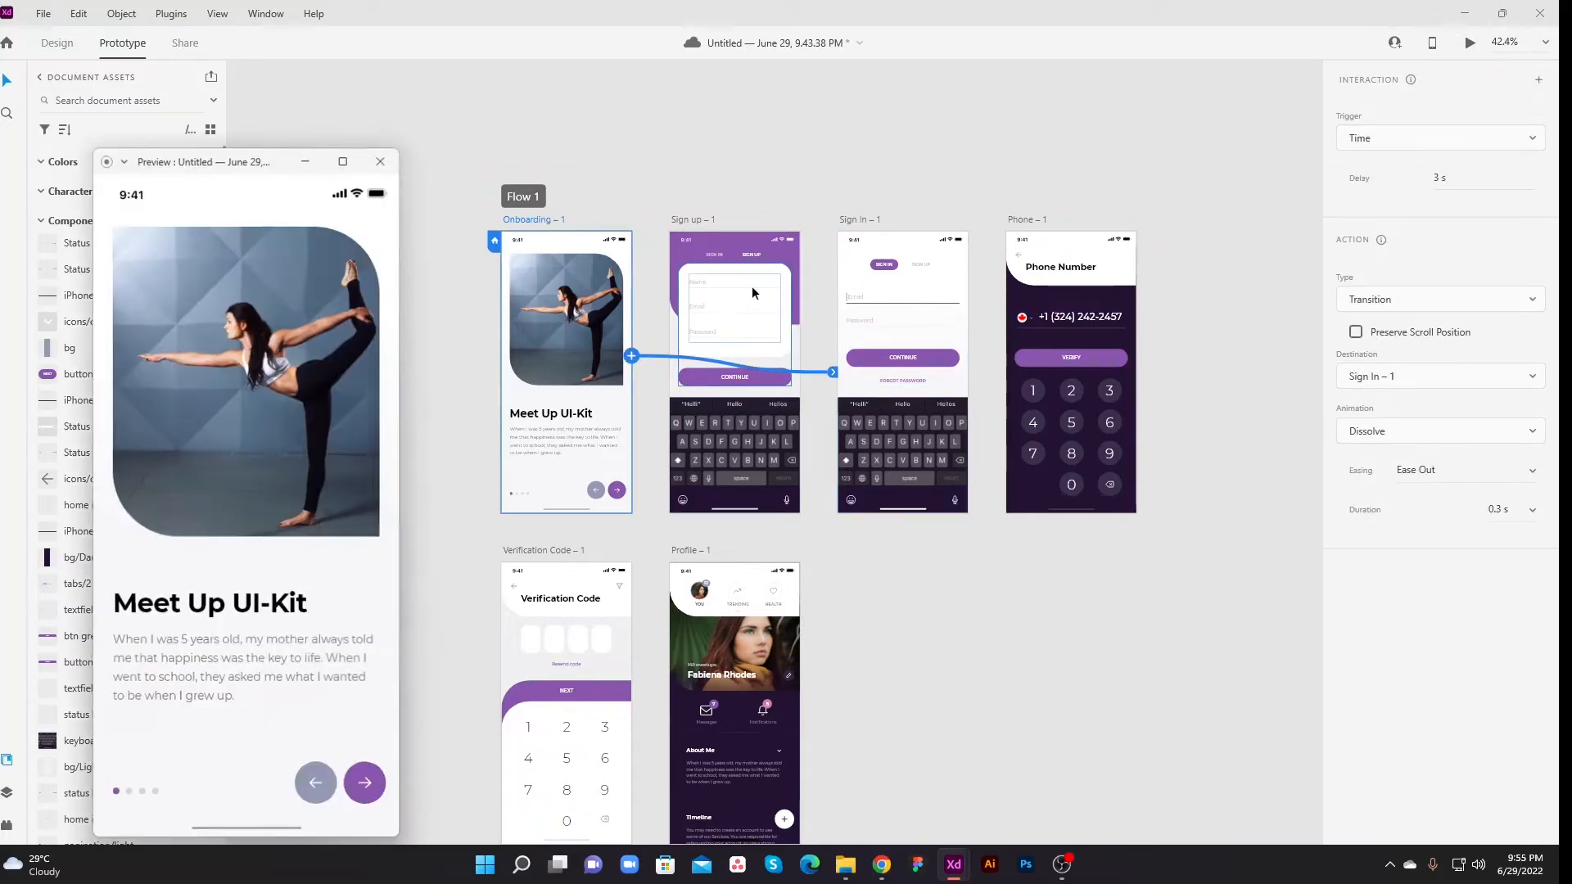
pyautogui.moveTo(279, 161); pyautogui.dragTo(806, 158)
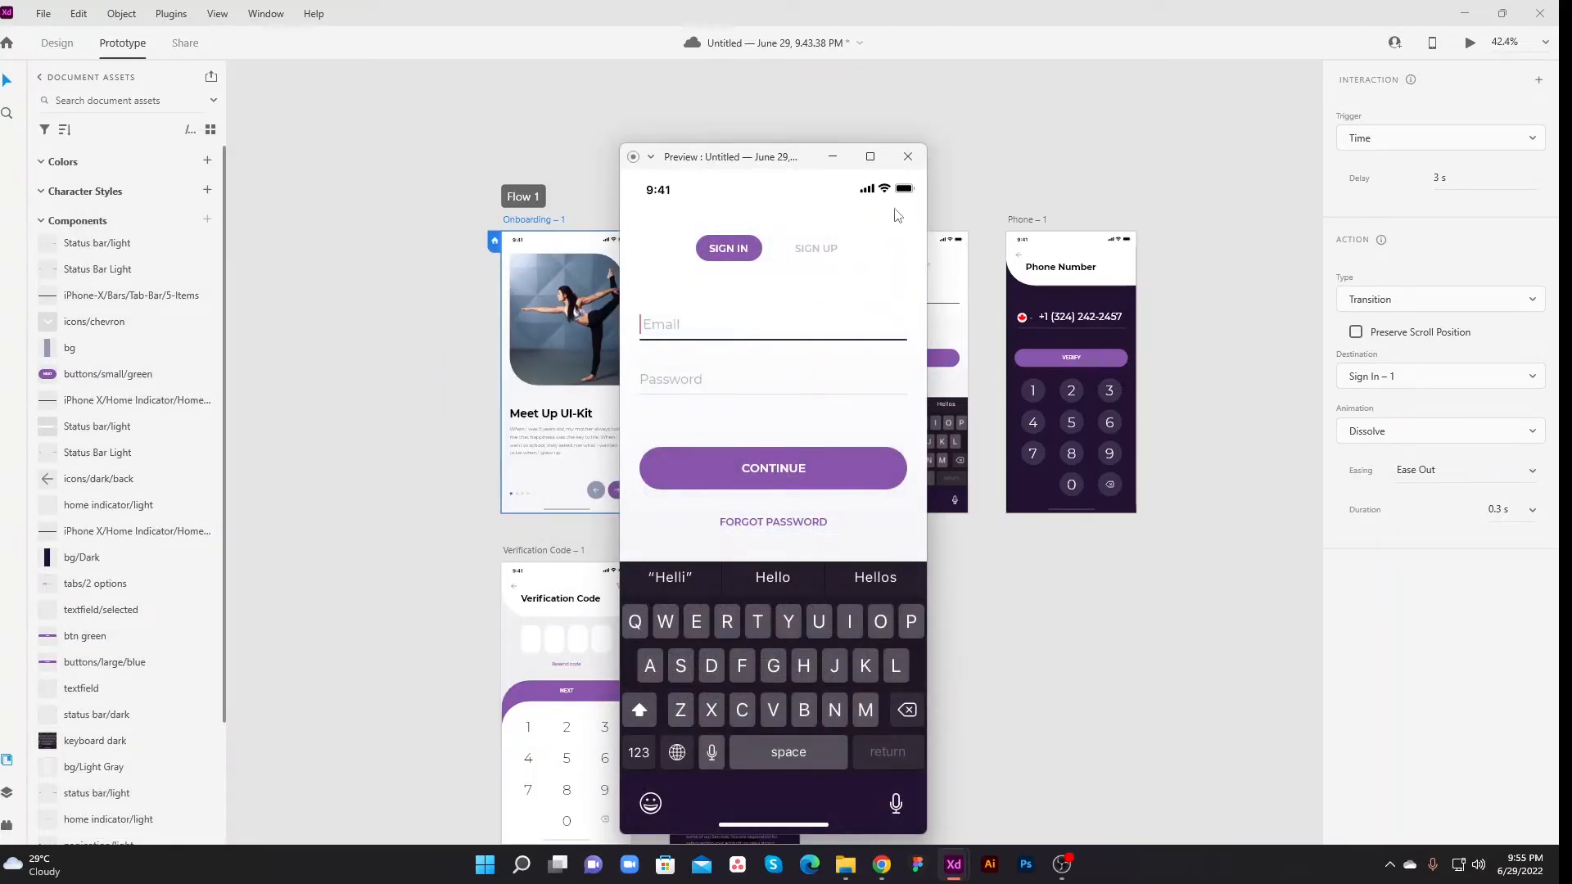
pyautogui.click(907, 156)
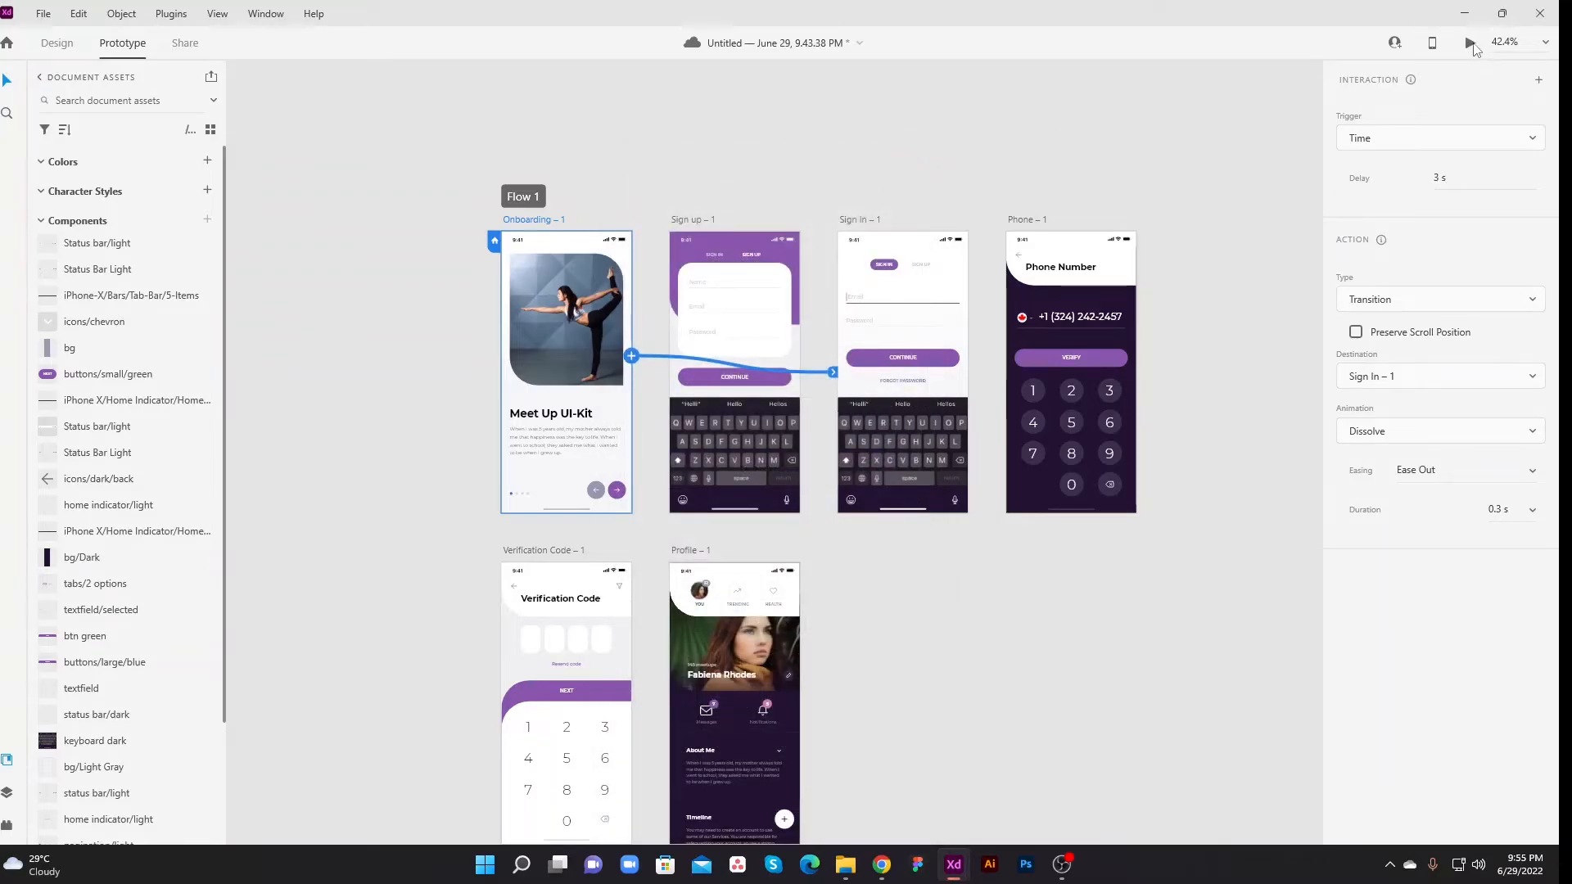
pyautogui.click(1468, 43)
pyautogui.moveTo(288, 165); pyautogui.dragTo(652, 148)
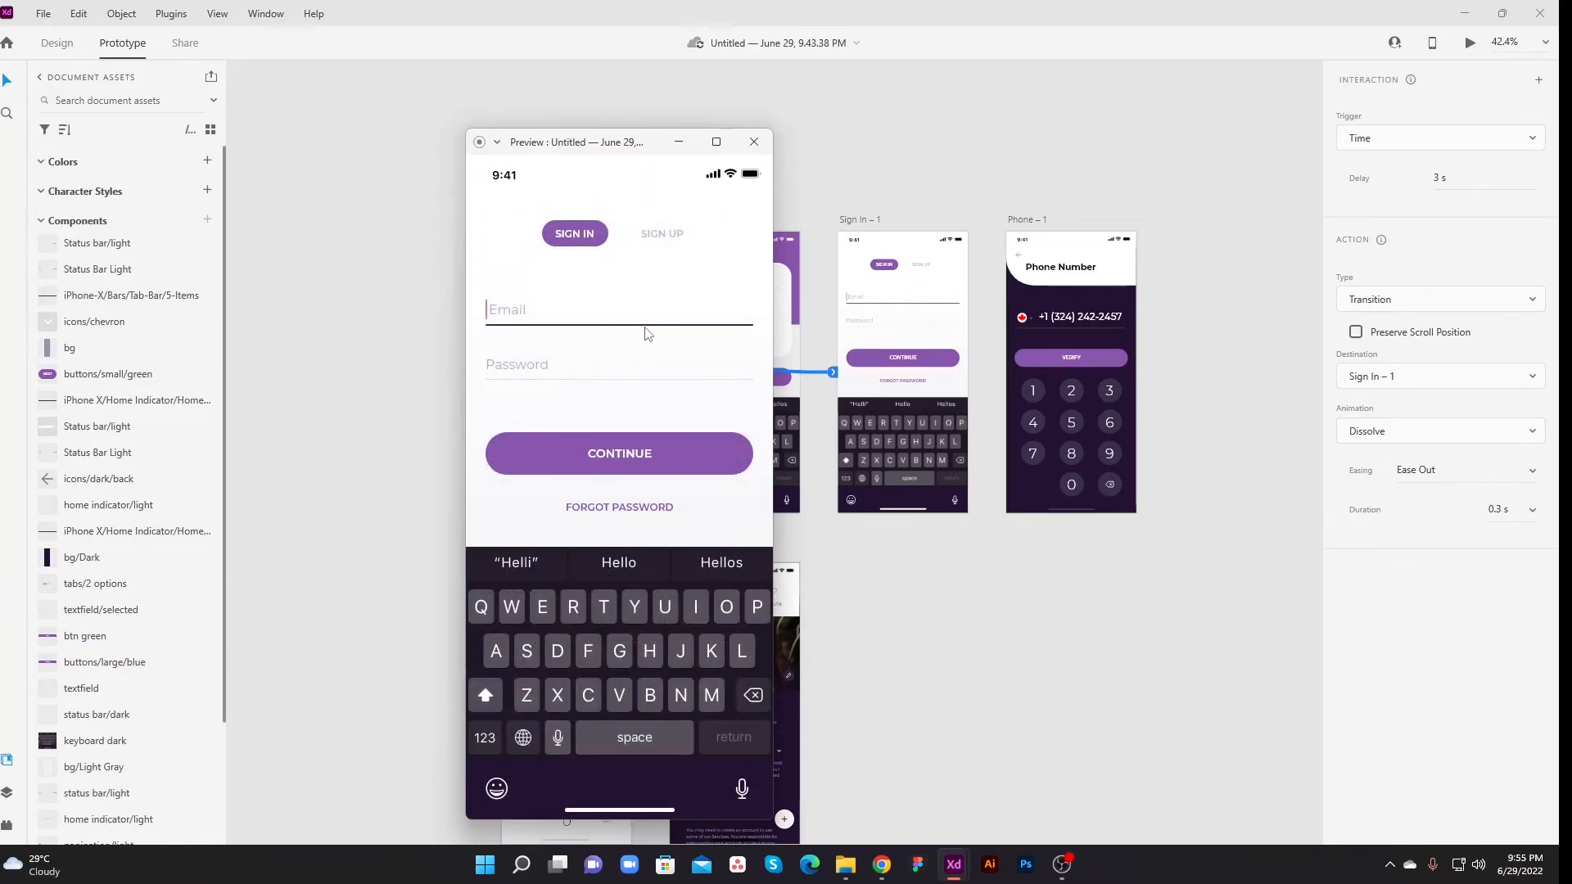
pyautogui.click(754, 143)
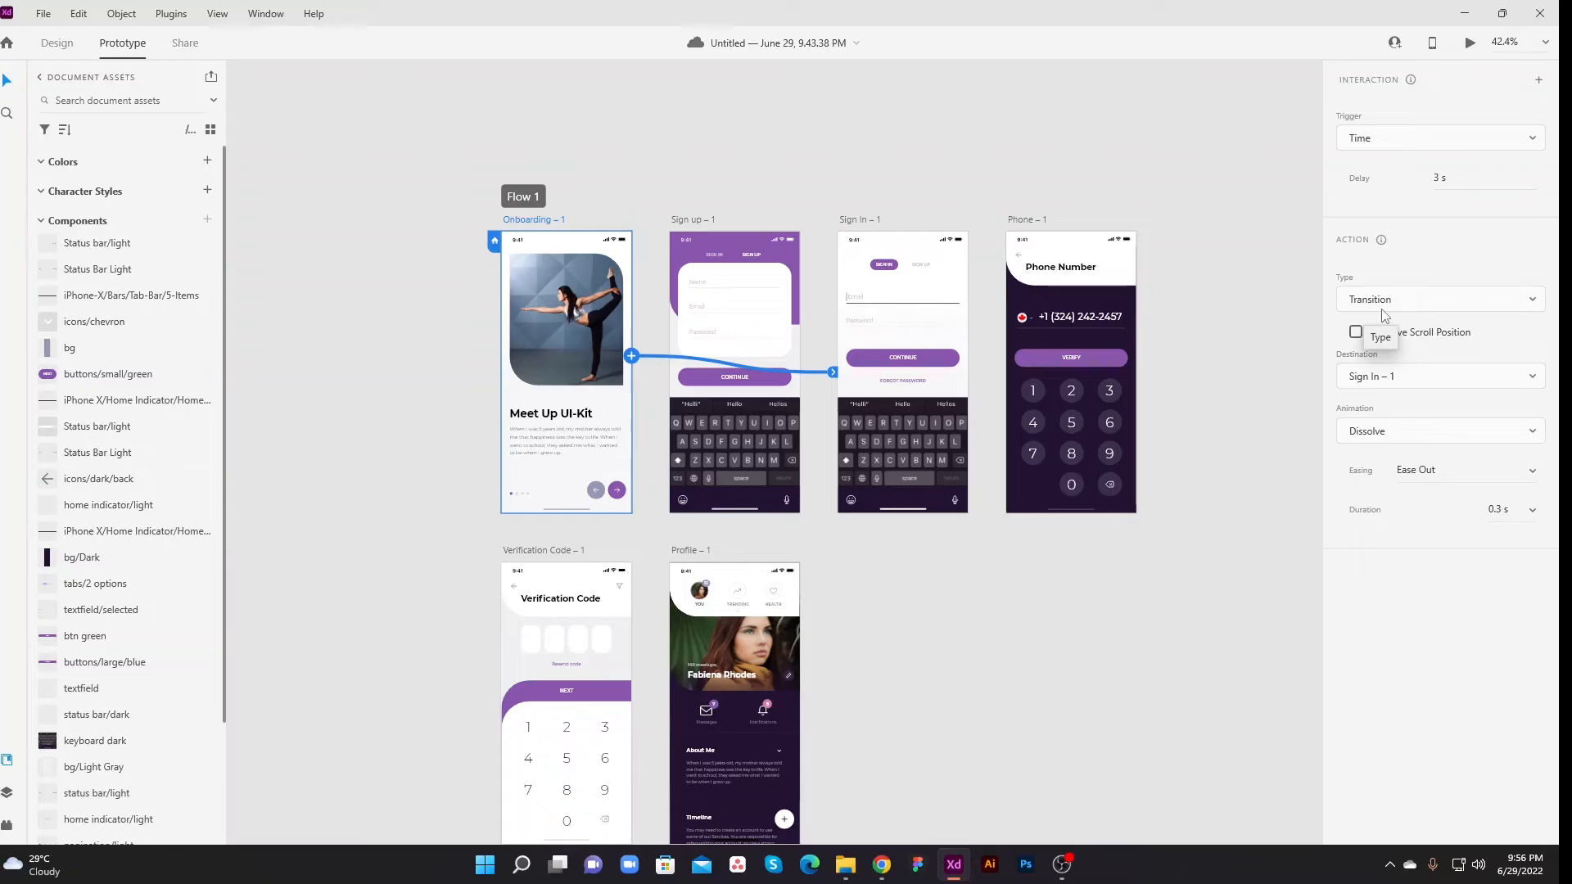
# Change the action type of the Onboarding artboard's timed interaction to Overlay
pyautogui.click(866, 218)
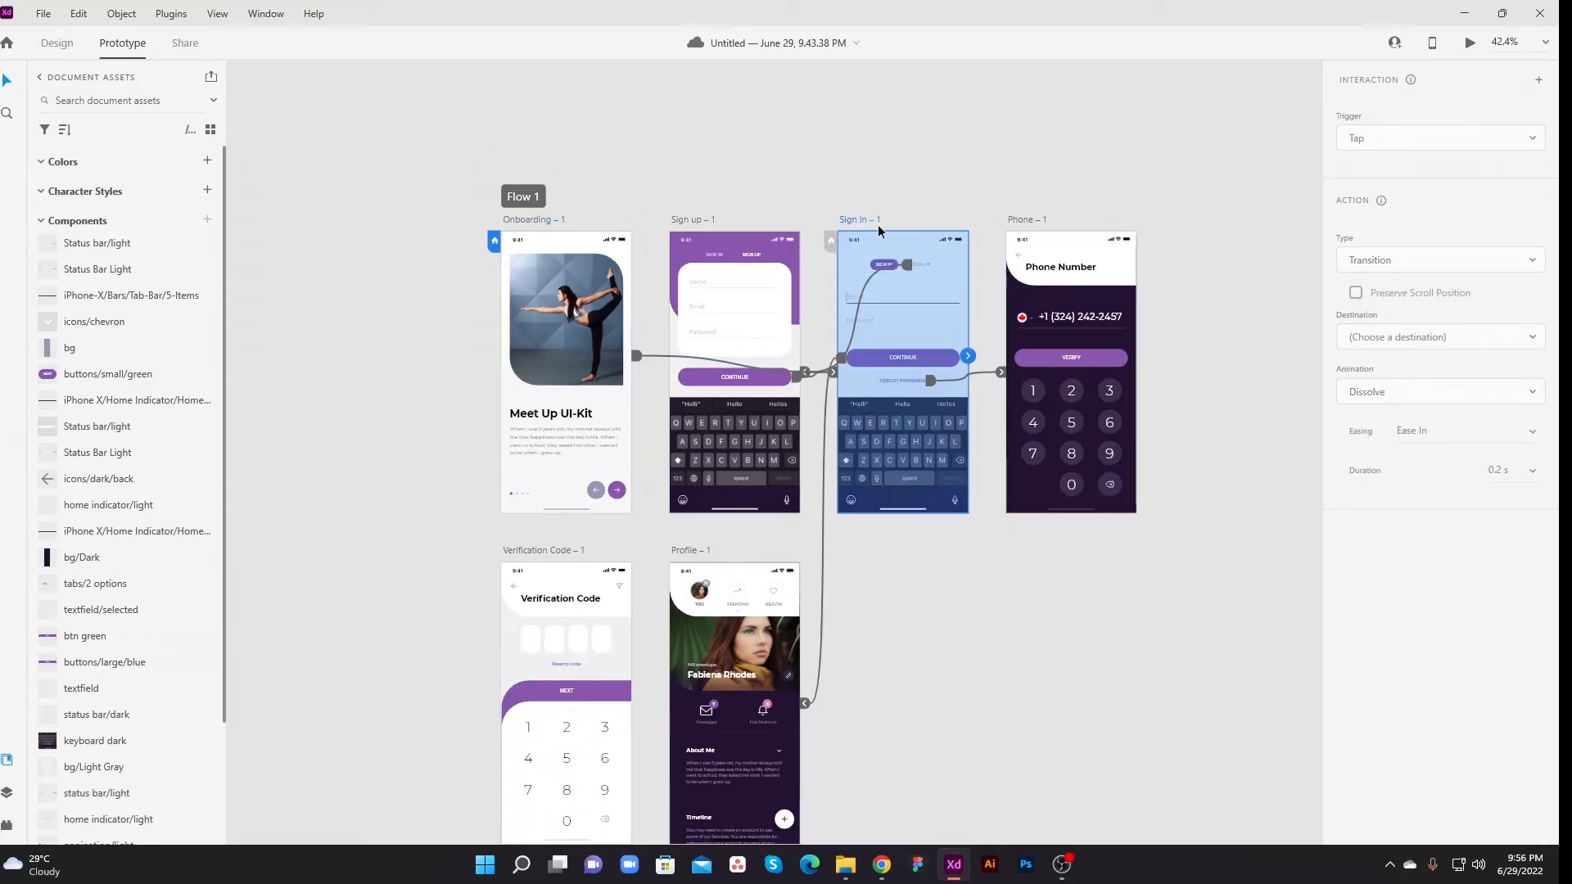
pyautogui.click(528, 220)
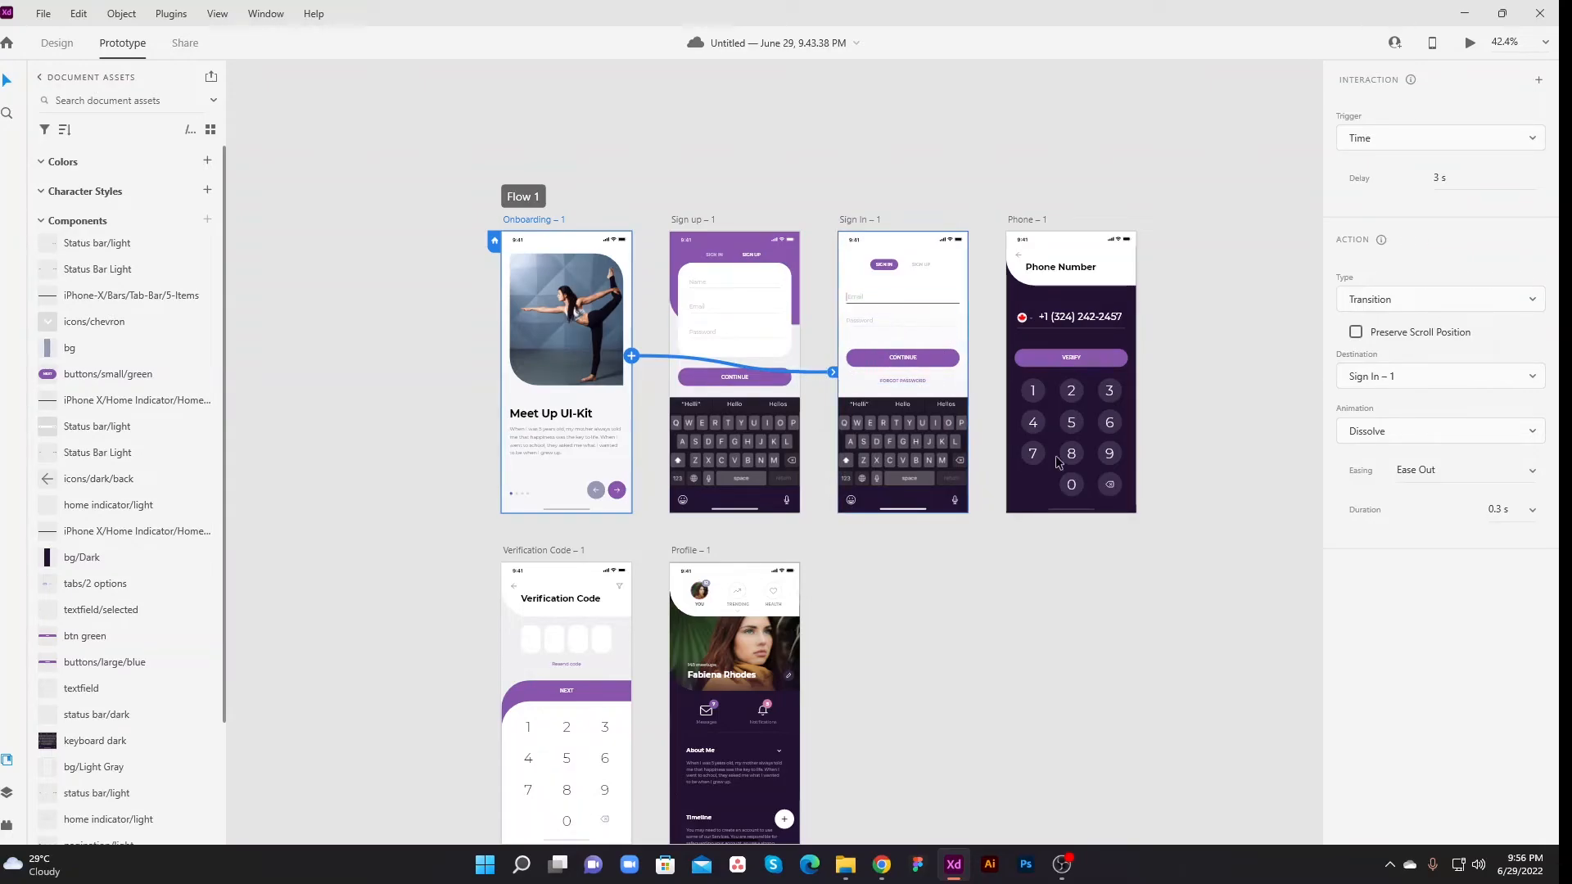
pyautogui.click(1532, 303)
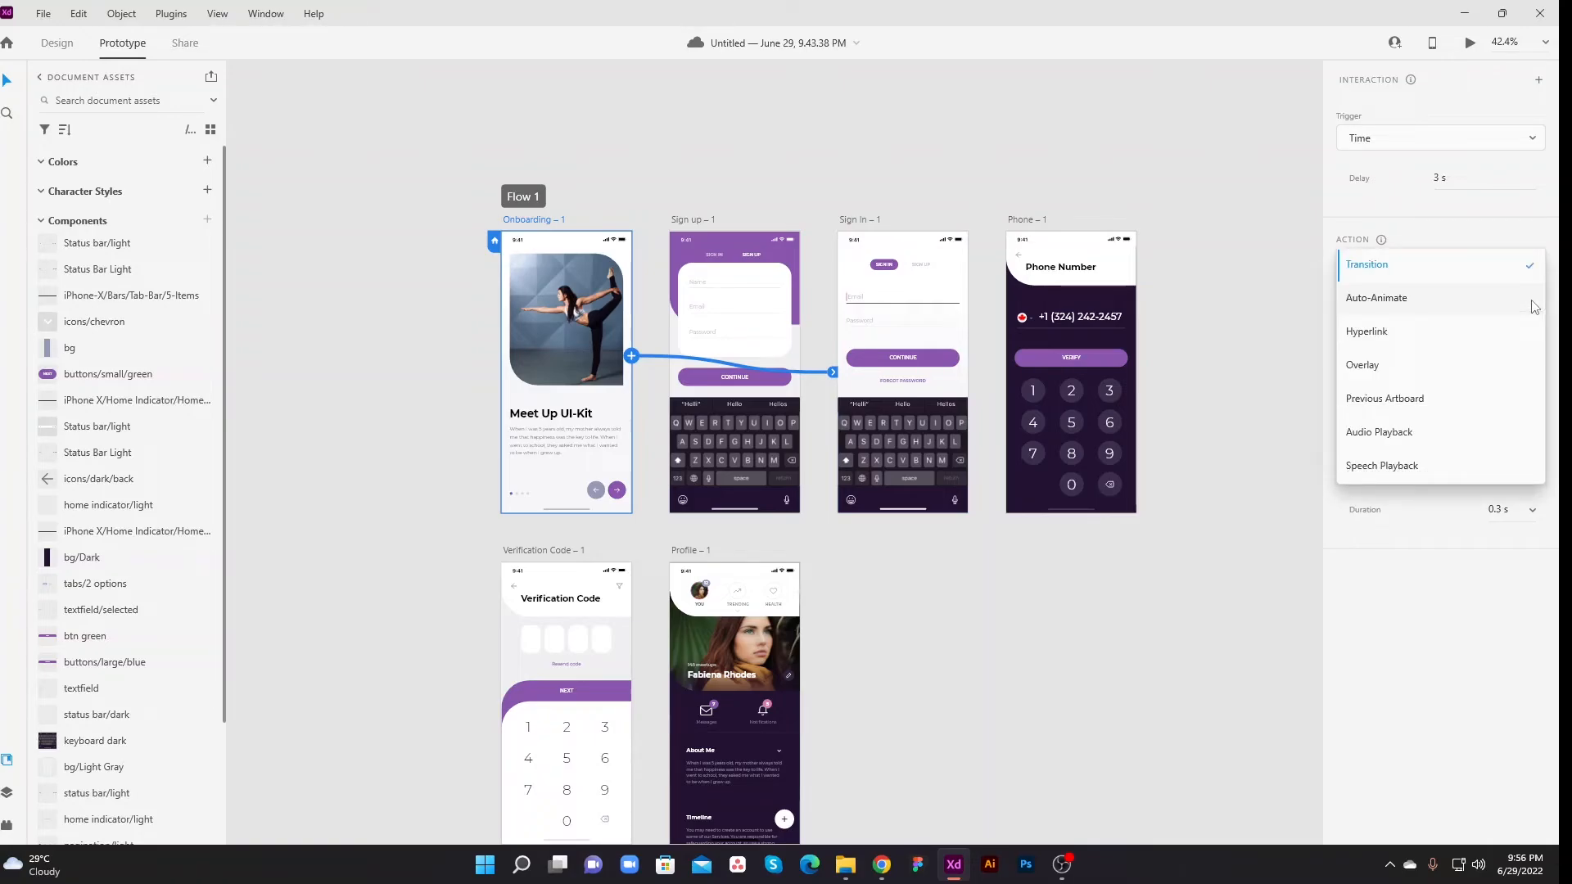
pyautogui.click(1374, 374)
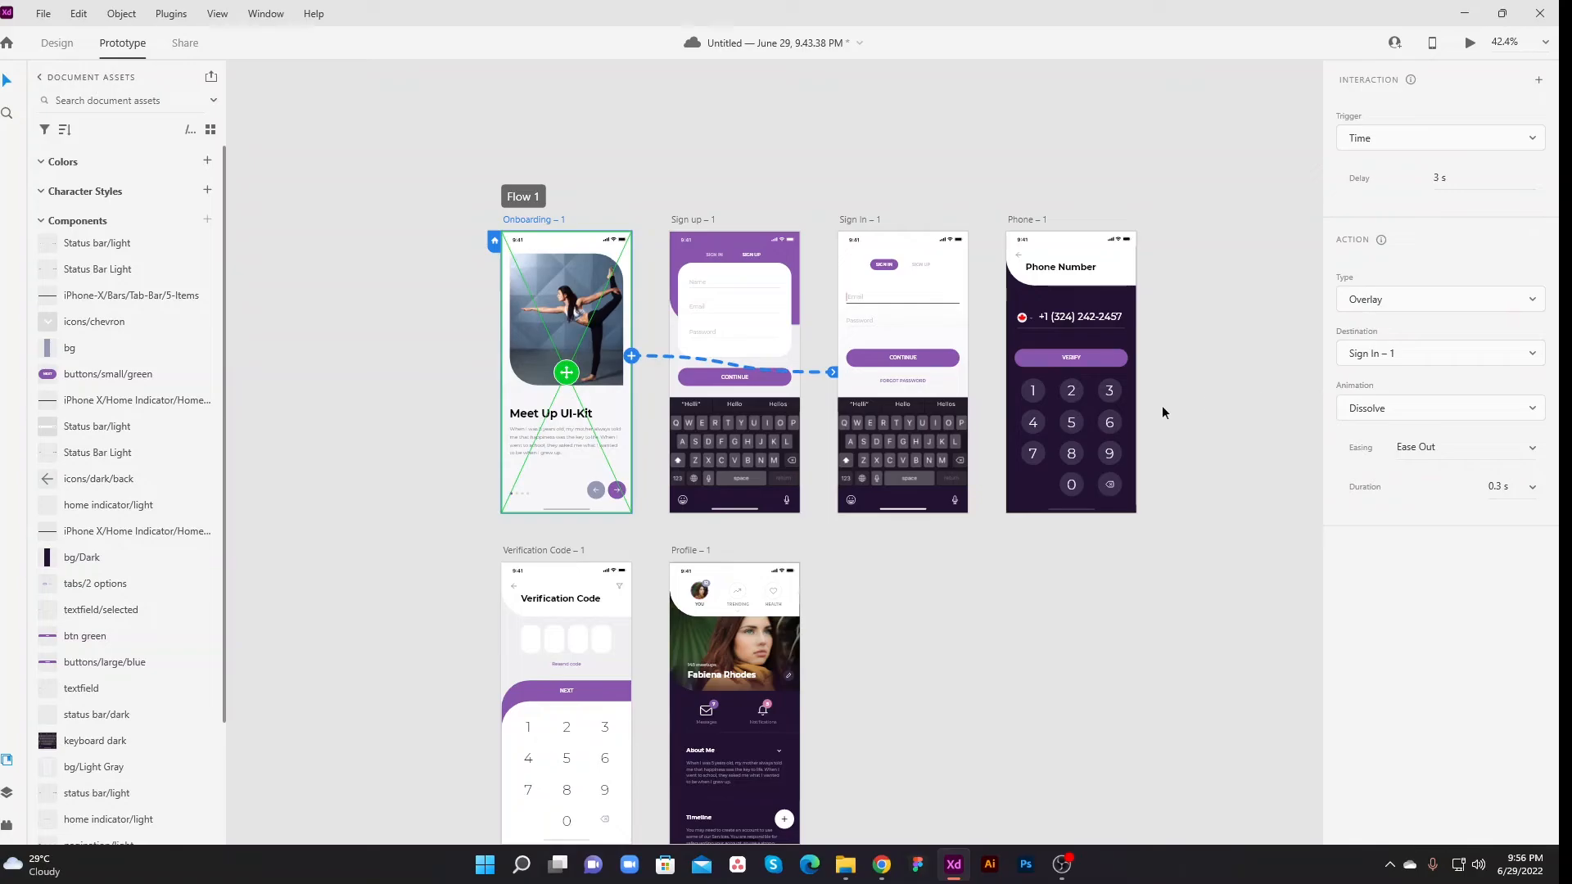
# Preview the timed Sign in overlay from the Onboarding artboard, then close the preview
pyautogui.click(616, 163)
pyautogui.click(606, 217)
pyautogui.click(1470, 42)
pyautogui.moveTo(268, 161); pyautogui.dragTo(696, 164)
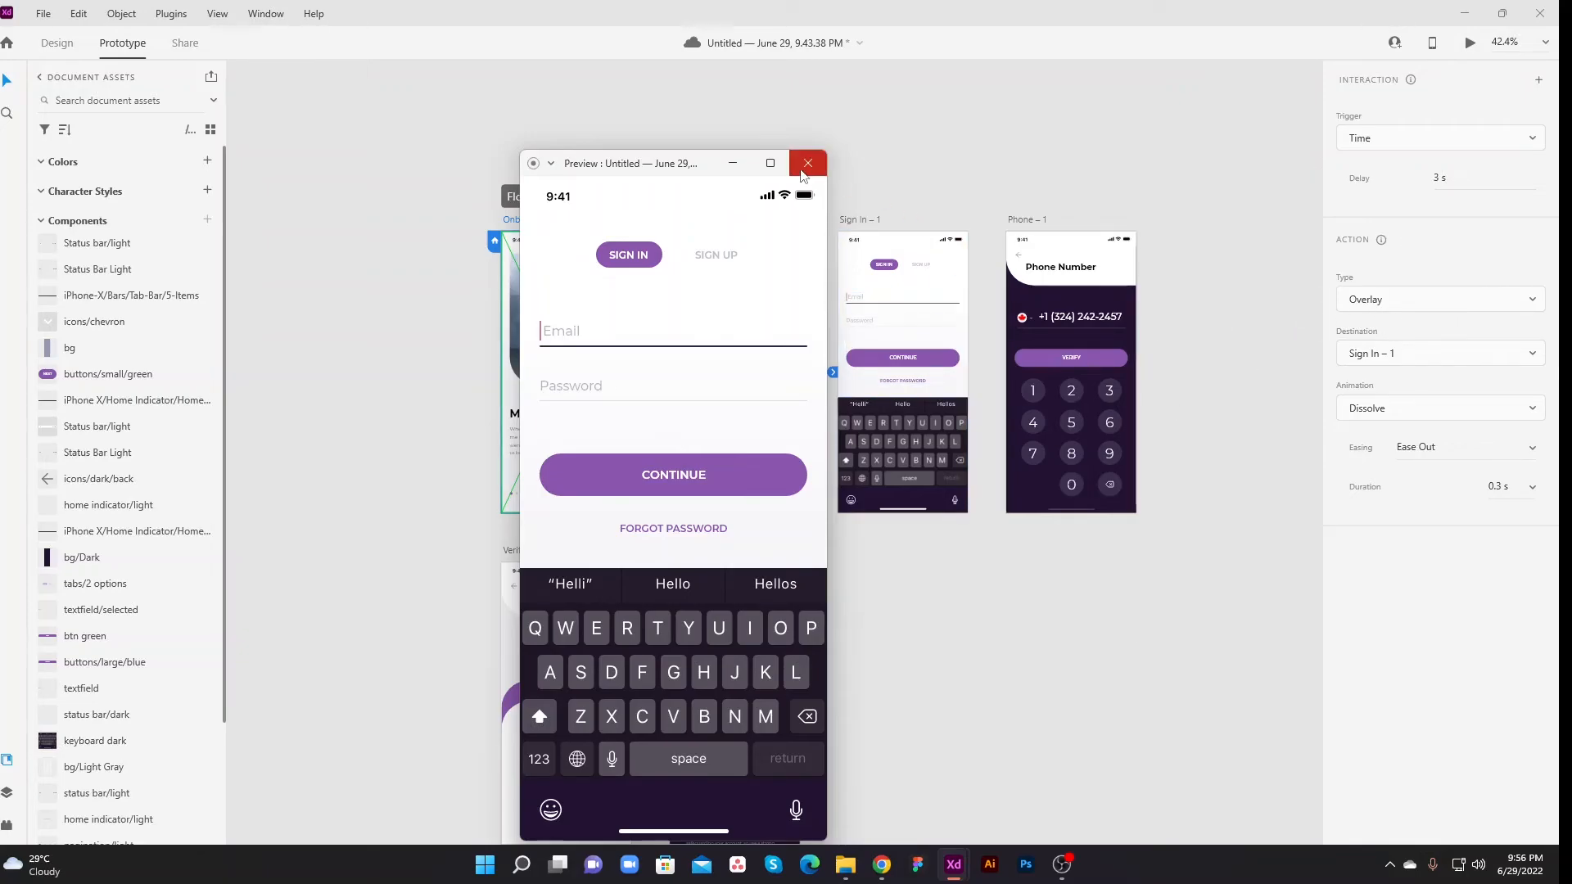
pyautogui.click(808, 163)
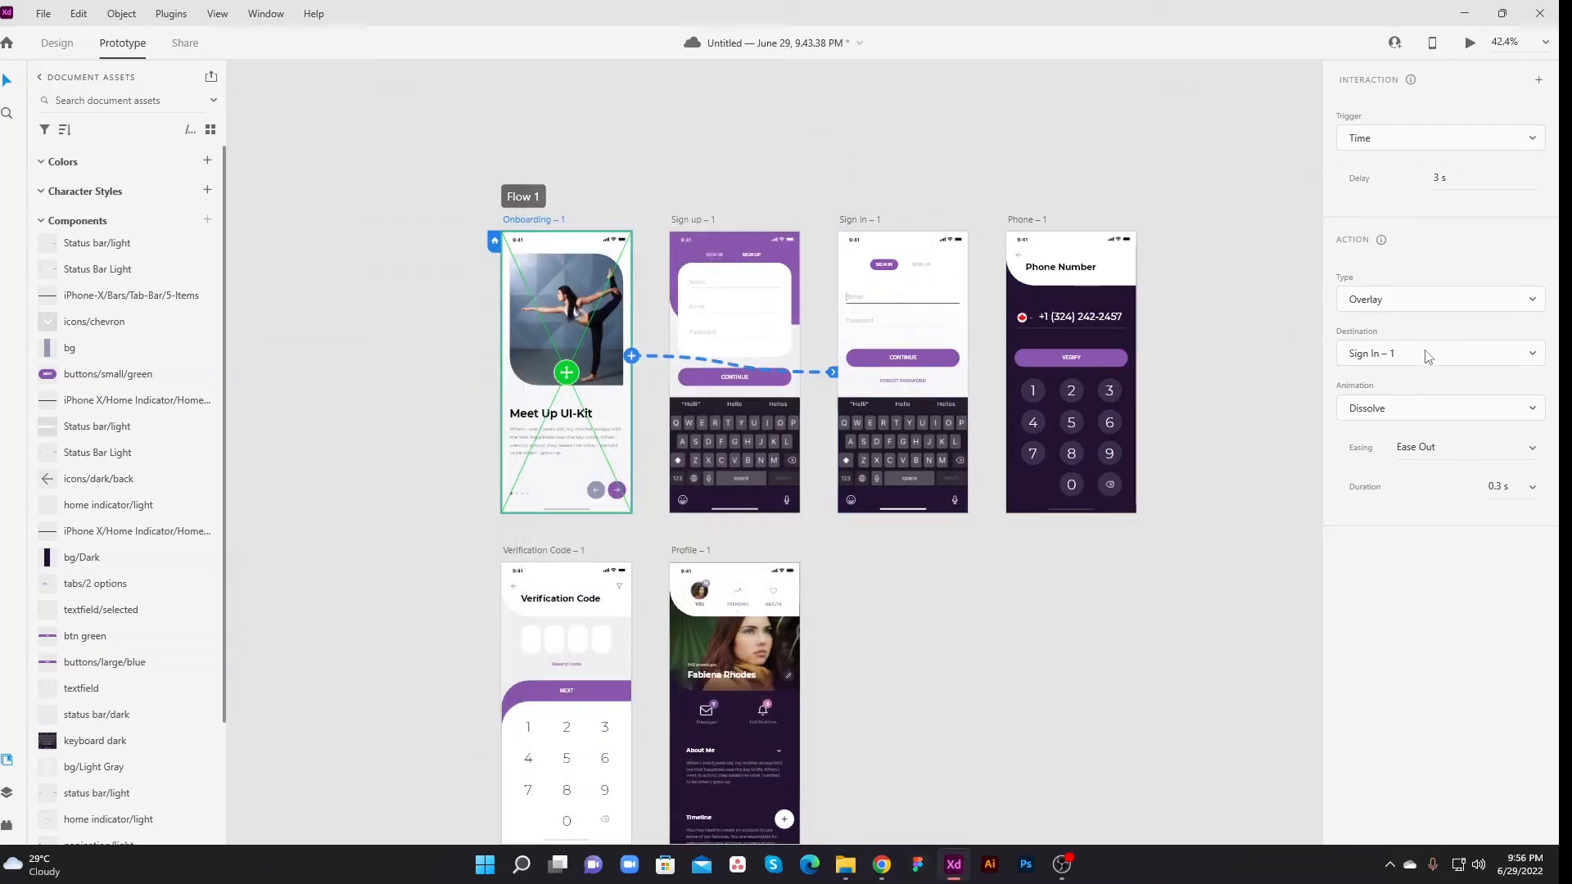
# Keep Sign in as the Onboarding overlay's destination and set its animation to Slide Left
pyautogui.click(1546, 364)
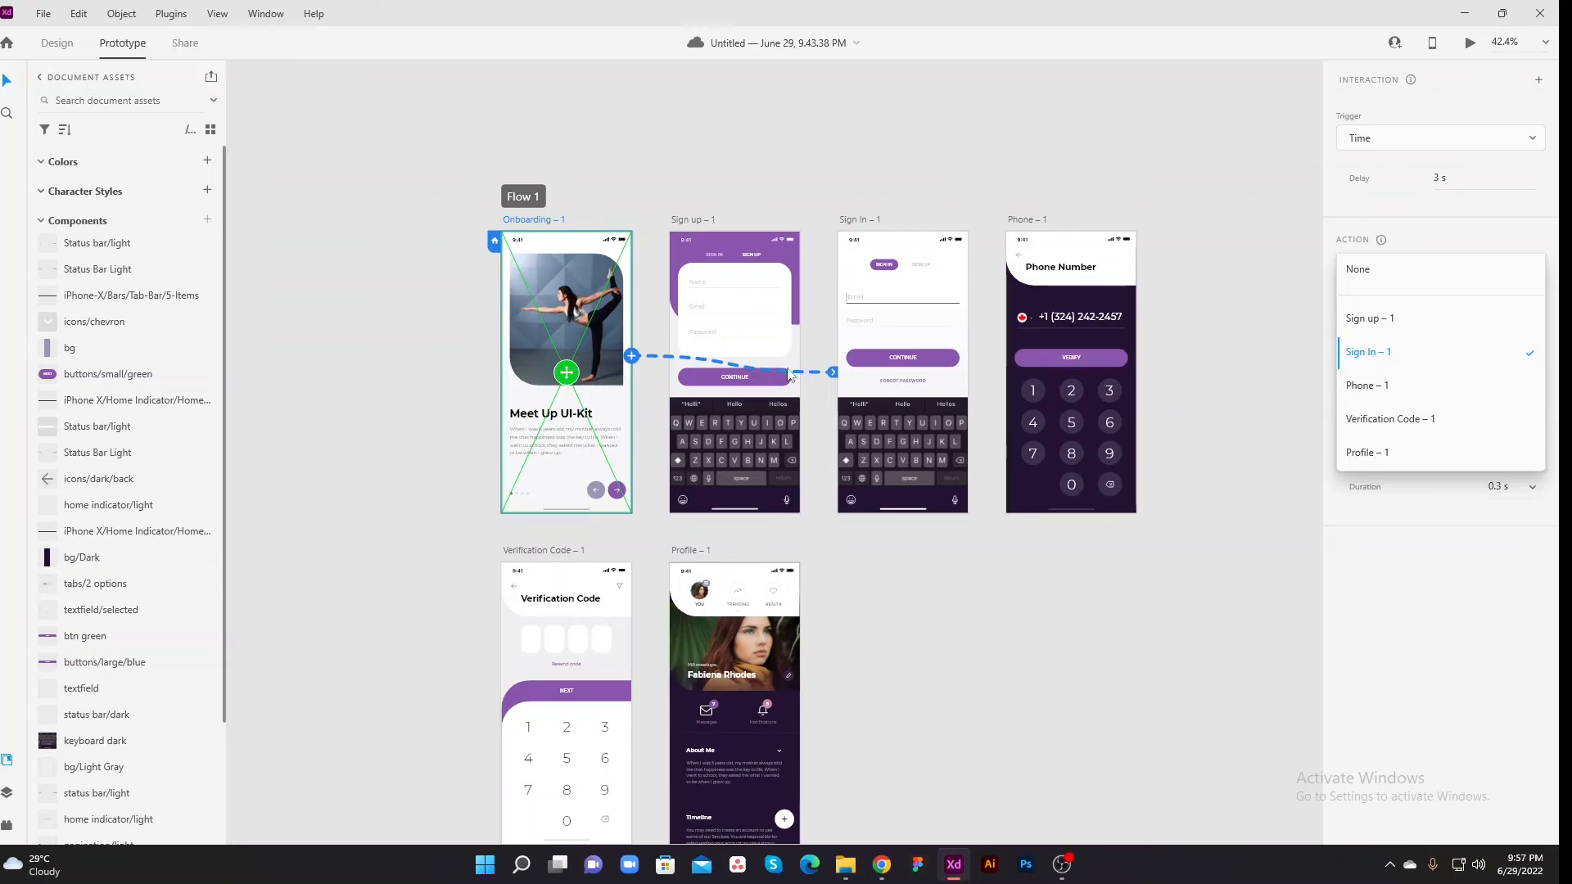
pyautogui.click(1227, 345)
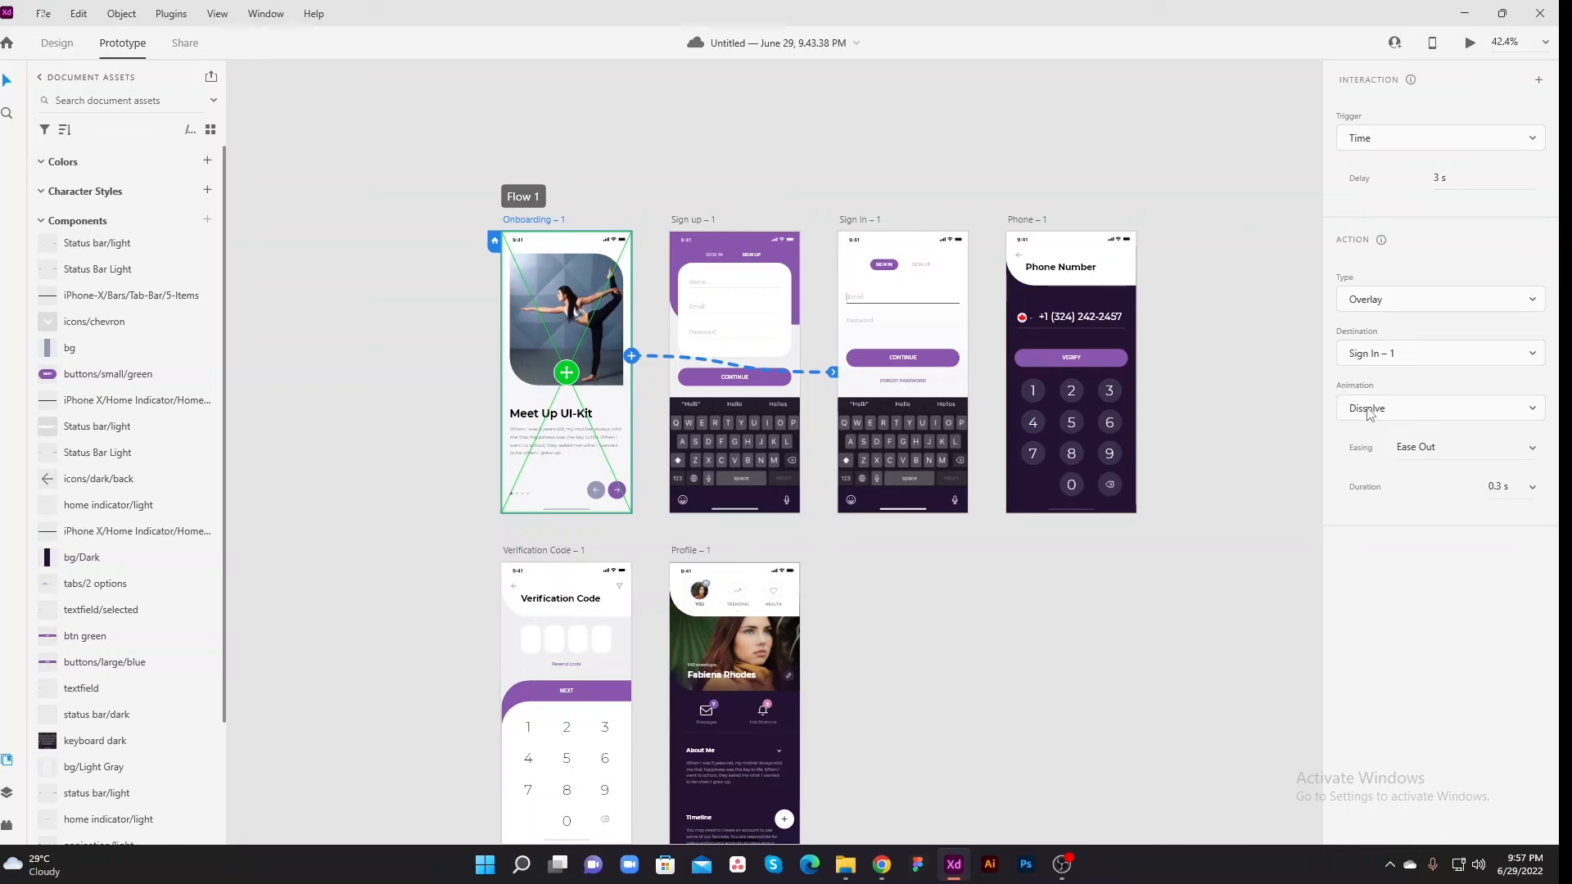
pyautogui.click(1510, 409)
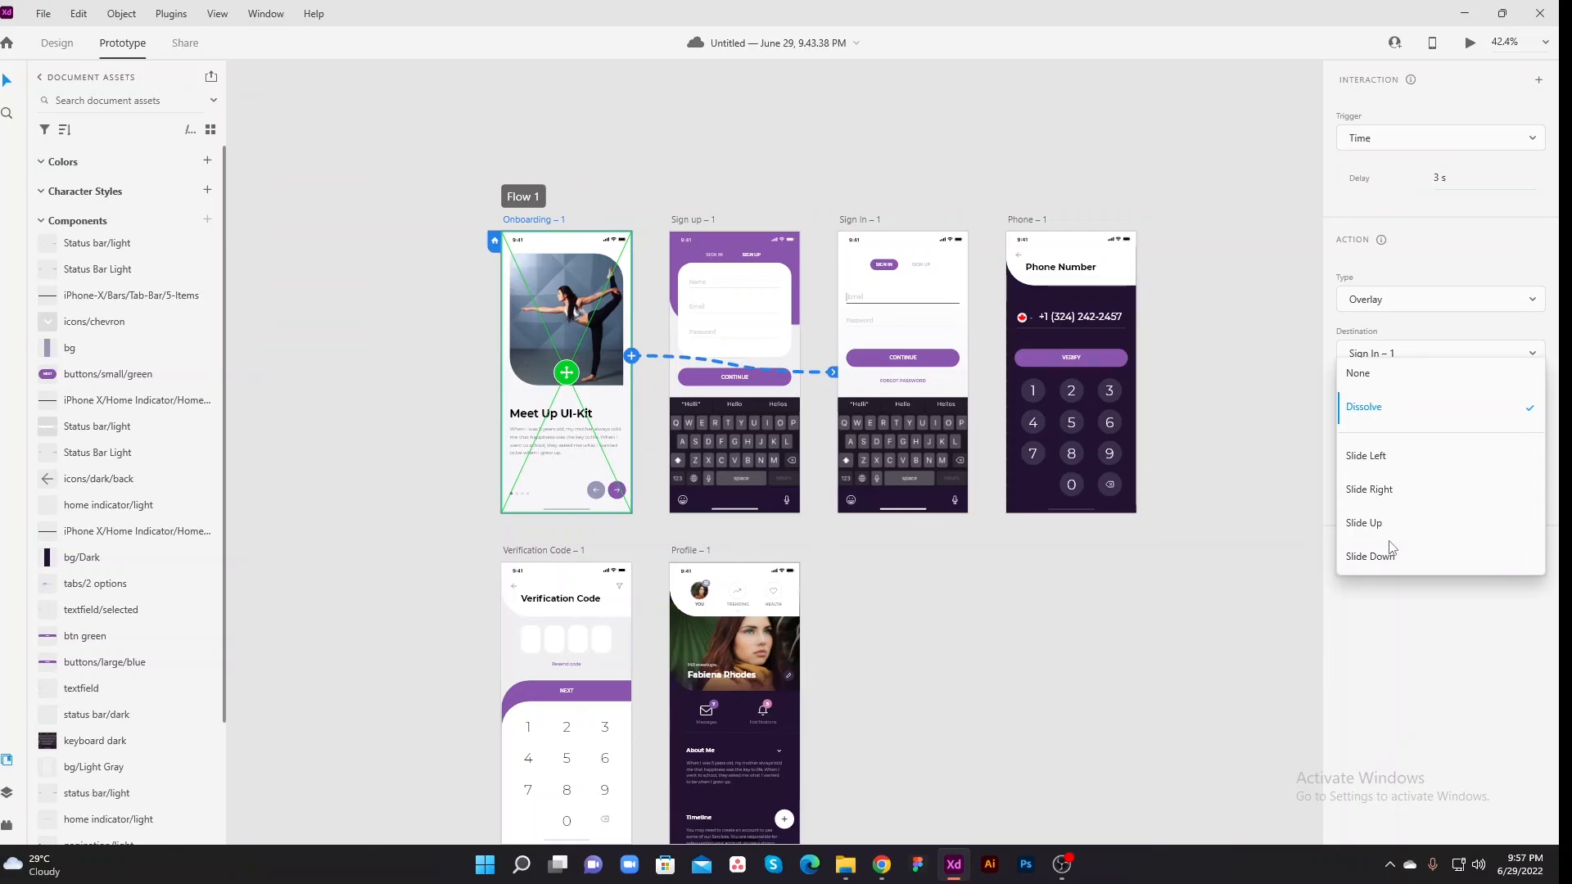
pyautogui.click(1401, 457)
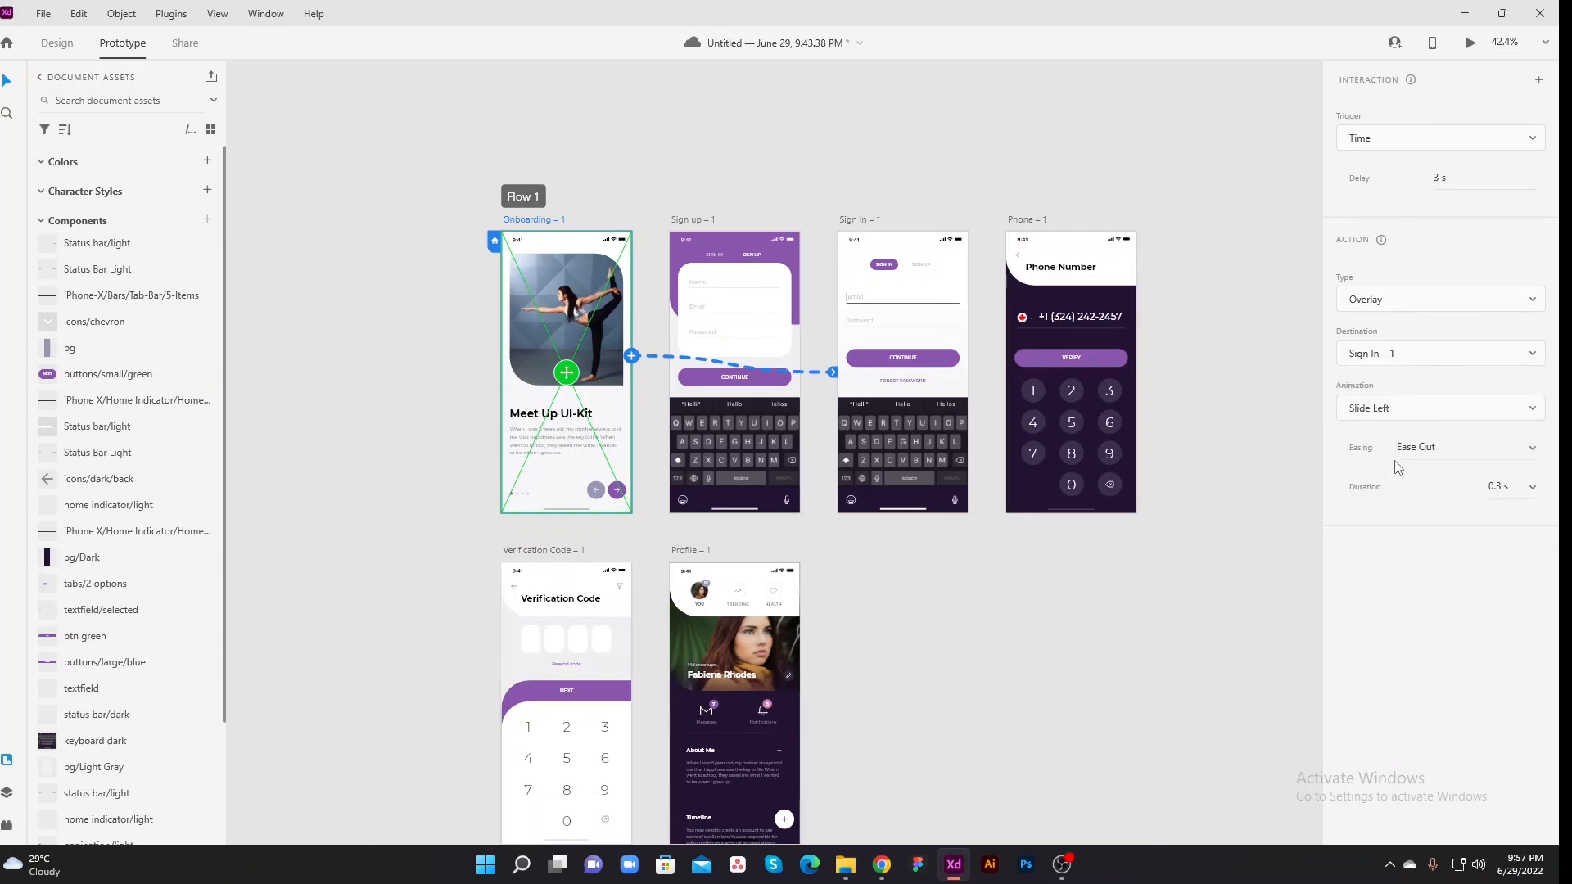
# Preview the prototype from the Onboarding artboard to check the Slide Left overlay animation
pyautogui.click(1470, 42)
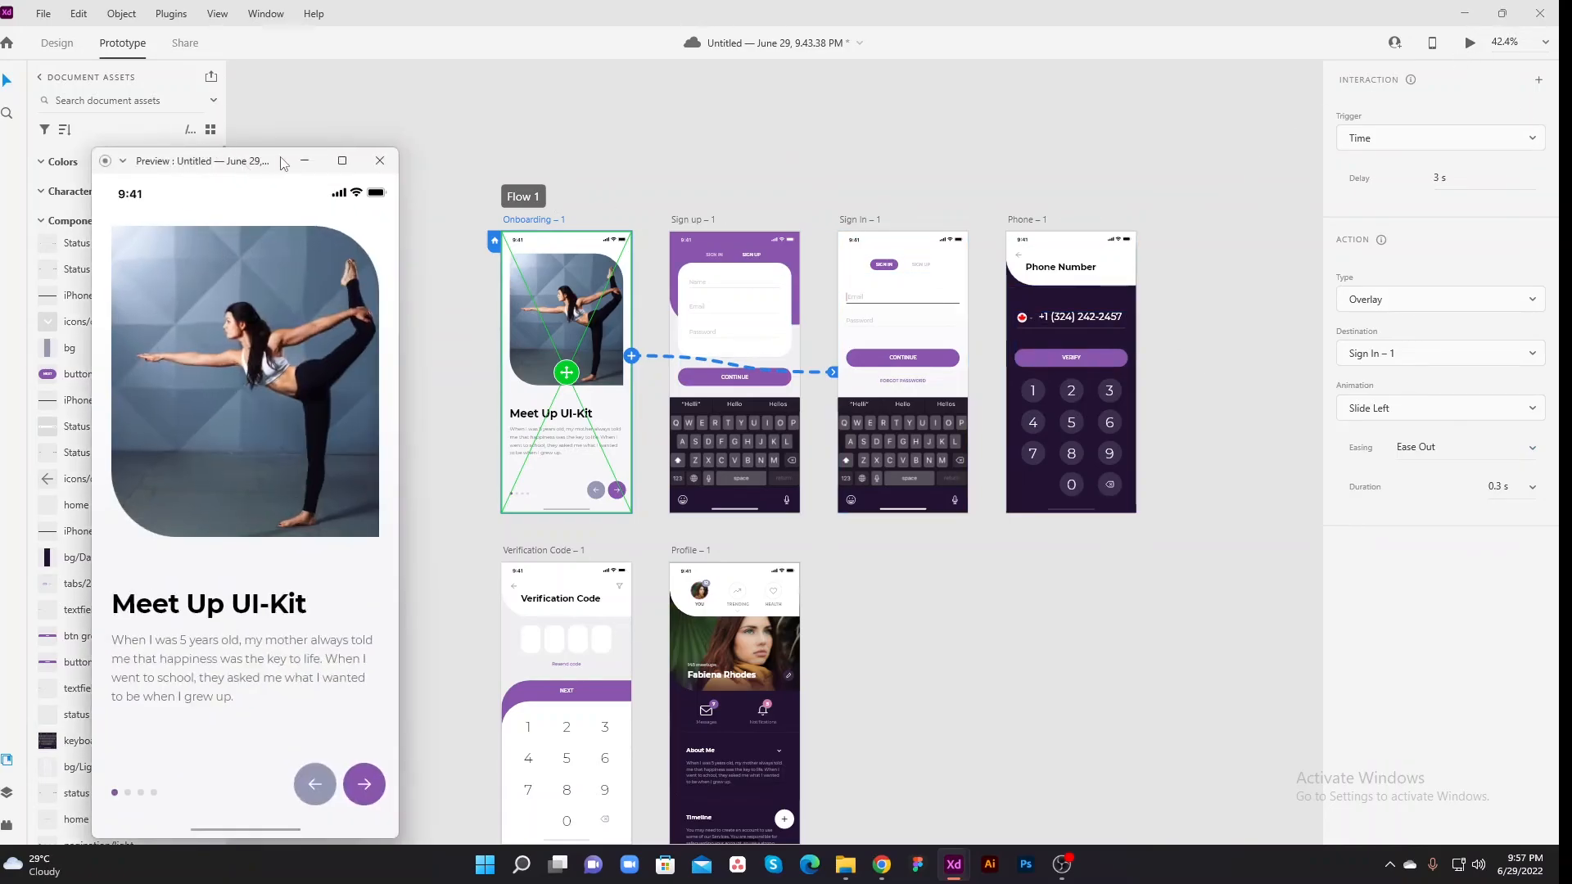